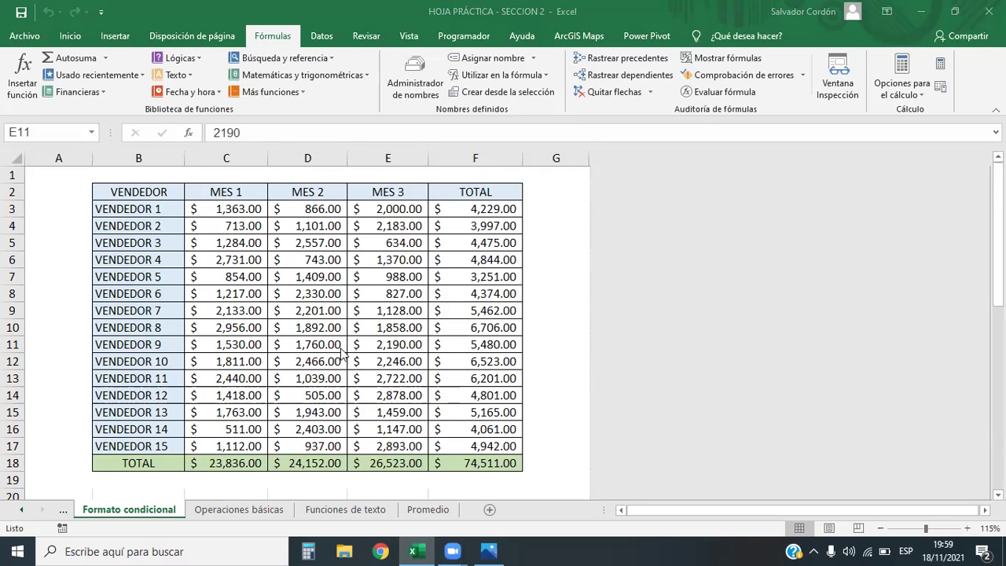
Switch to the Ej Referencias worksheet containing the PLANILLA payroll table.
click(66, 511)
click(66, 511)
click(229, 511)
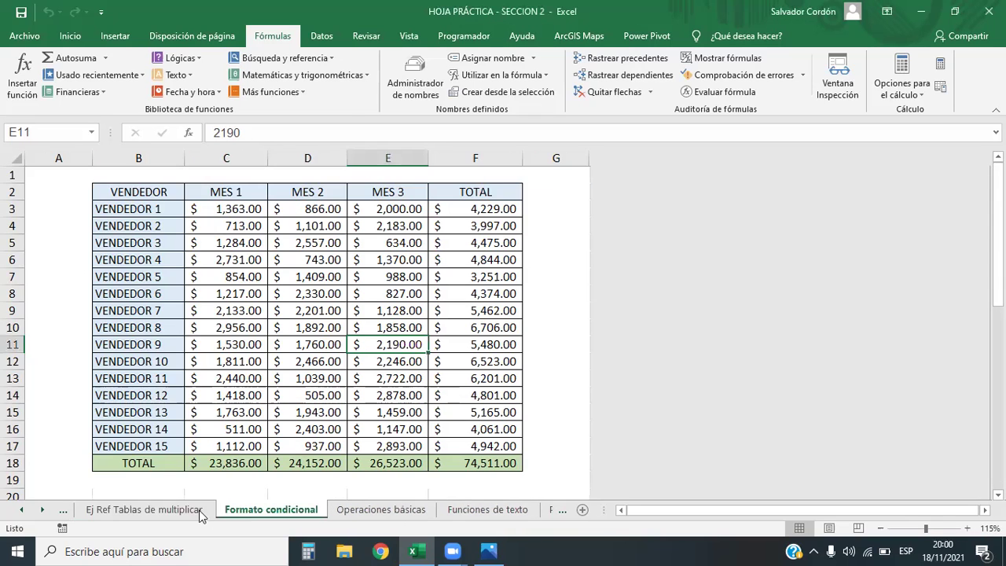
click(66, 511)
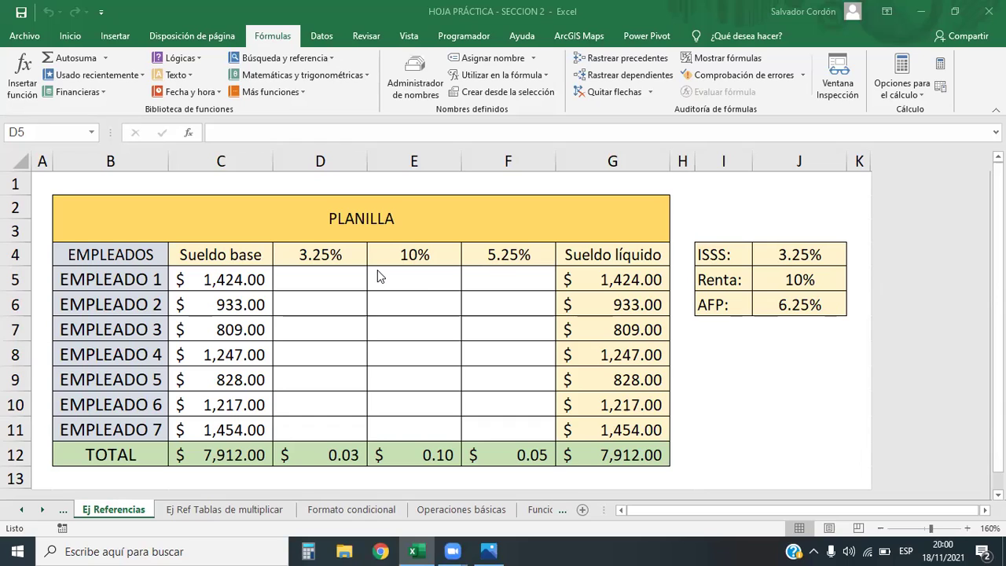
Select the empty deduction cells D5:F11 and after that the base salaries in C5:C11.
click(38, 131)
text(D5:F11)
key(Return)
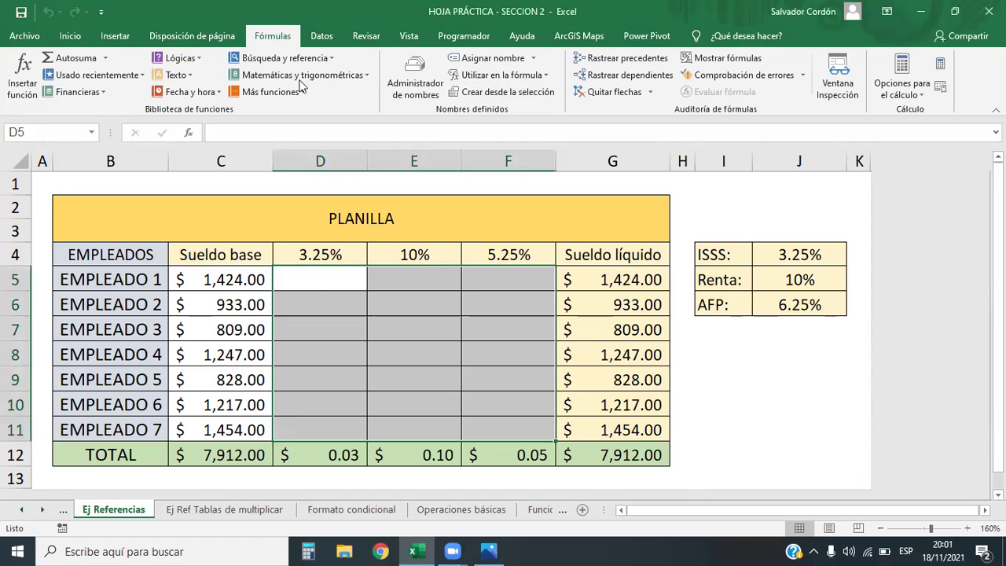
drag(264, 280, 263, 430)
click(47, 134)
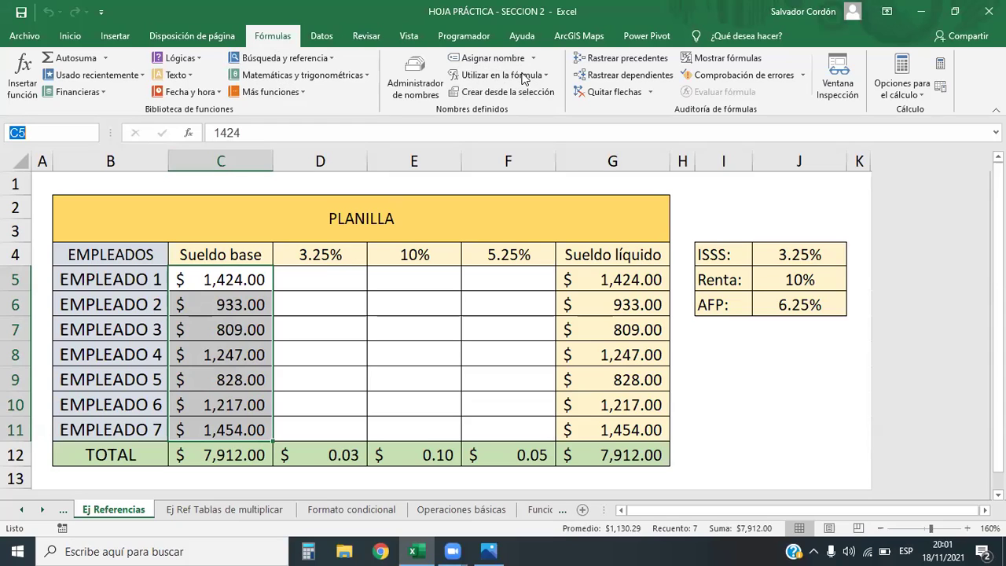
Review the workbook's existing defined names in the Name Manager, leaving them as they are.
mouse_move(384, 49)
mouse_down()
mouse_move(420, 103)
mouse_move(441, 104)
mouse_up()
drag(445, 49, 549, 69)
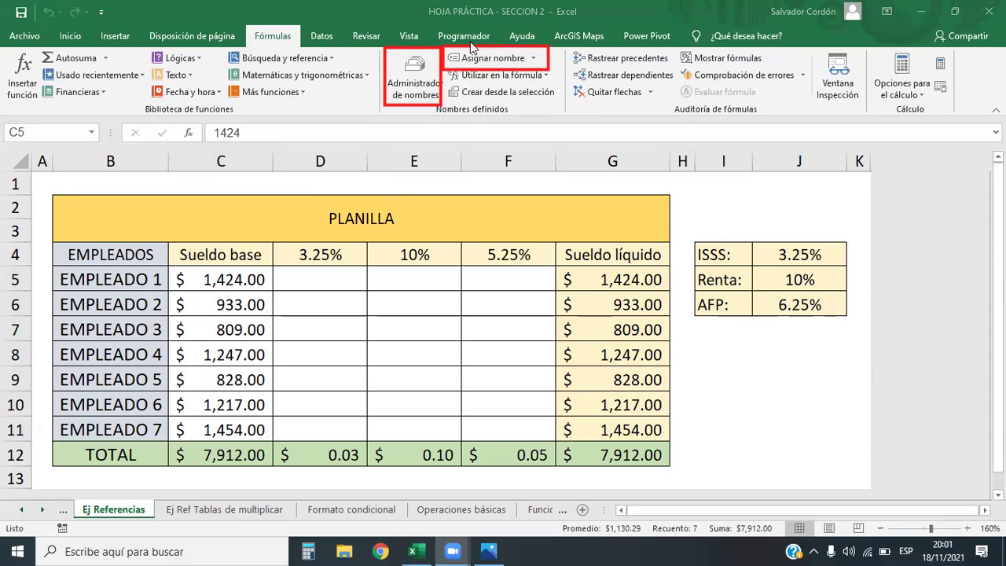
click(415, 82)
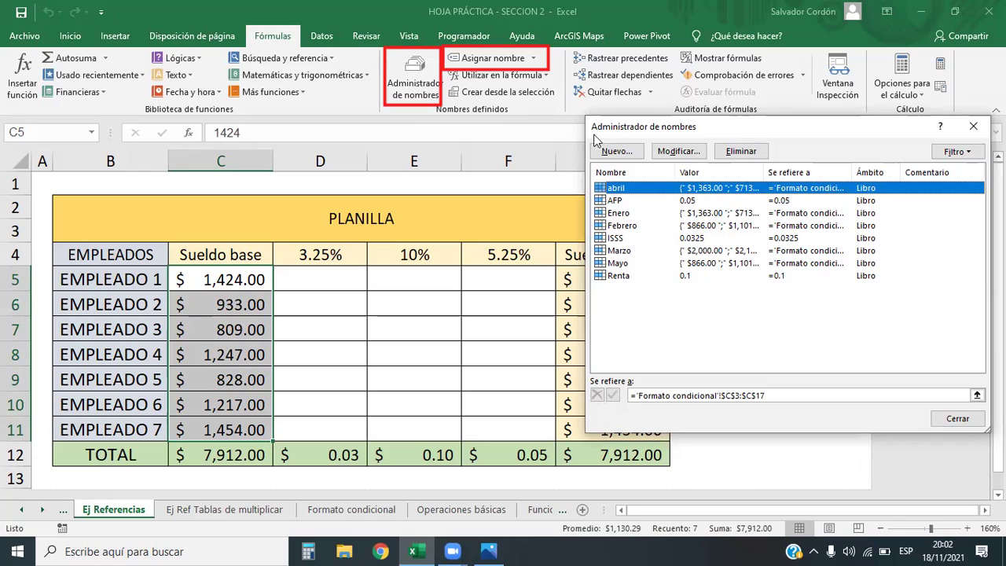
click(974, 128)
Set the deduction percentage in header cell F4 to 6.25%.
click(511, 263)
text(6.25)
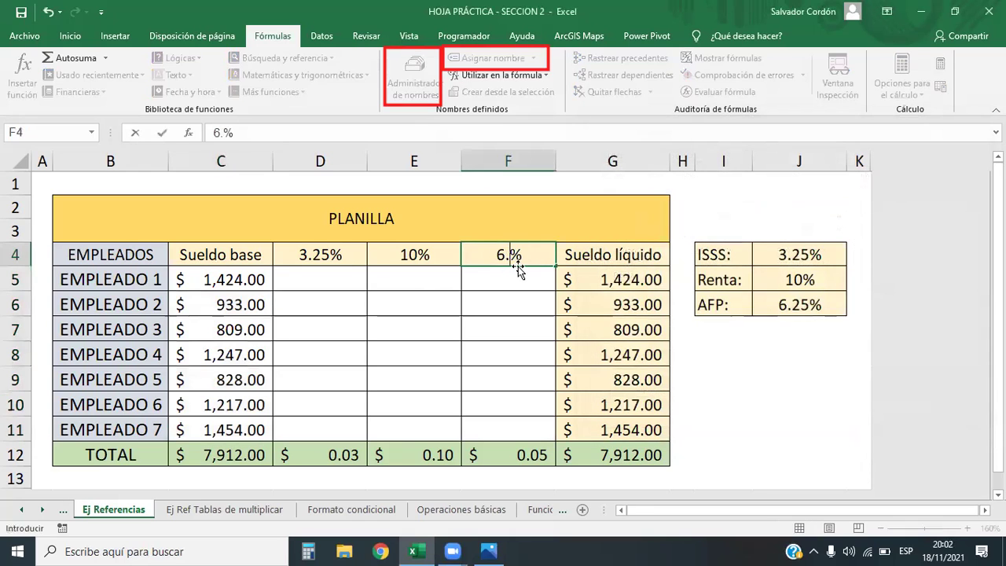
key(Return)
Delete all existing defined names from the workbook in the Name Manager.
click(415, 77)
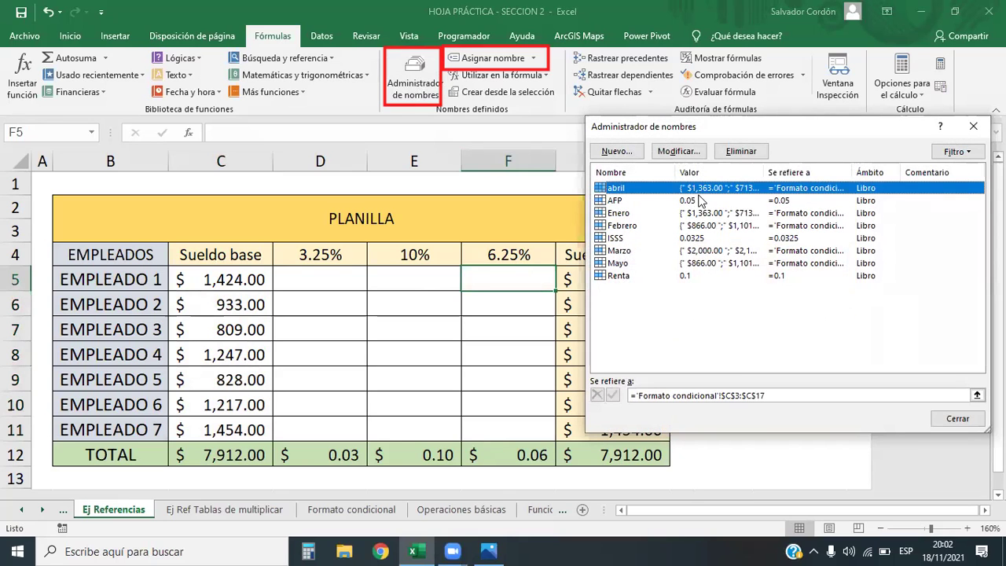
click(700, 202)
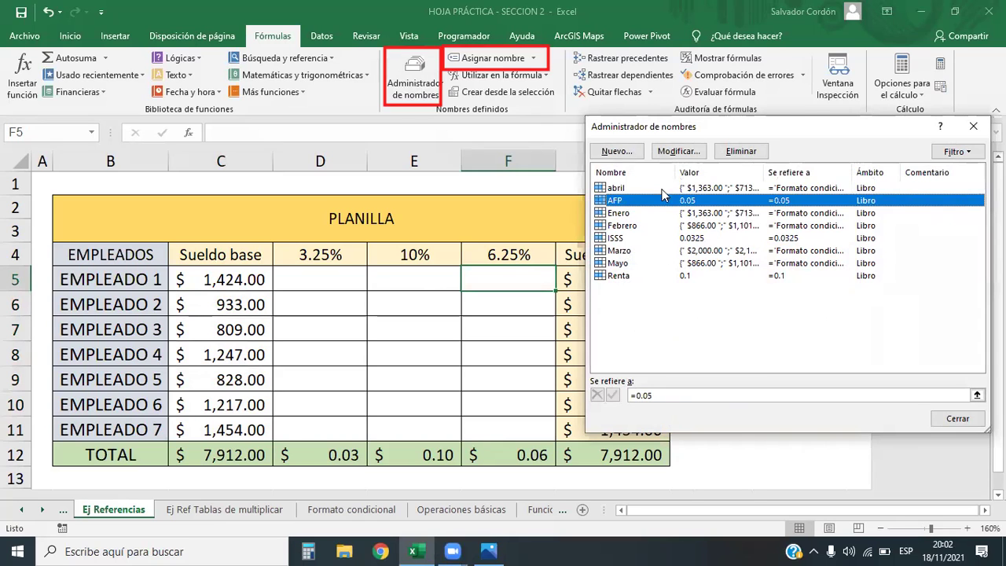
drag(749, 307, 582, 175)
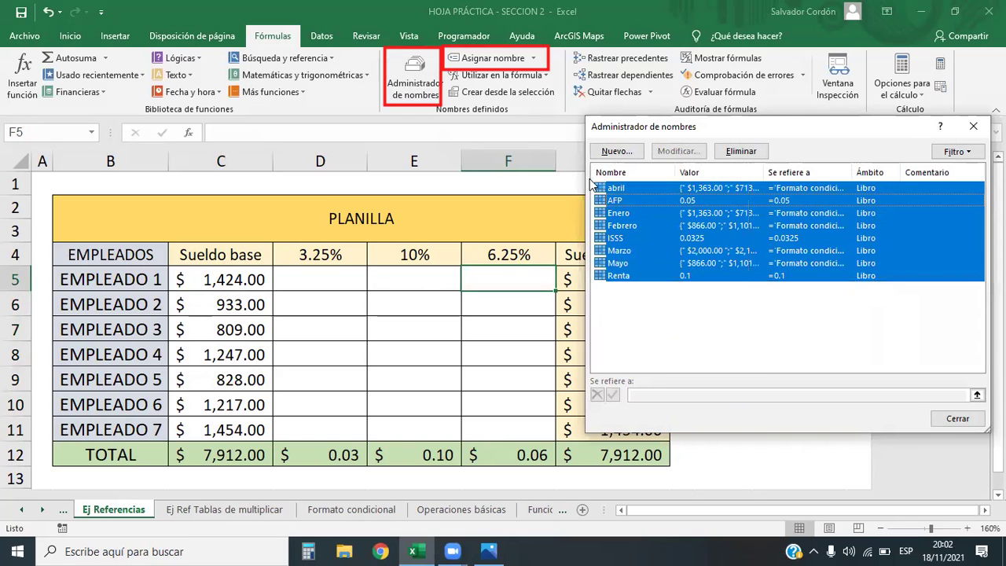
click(860, 317)
drag(817, 326, 638, 183)
click(741, 151)
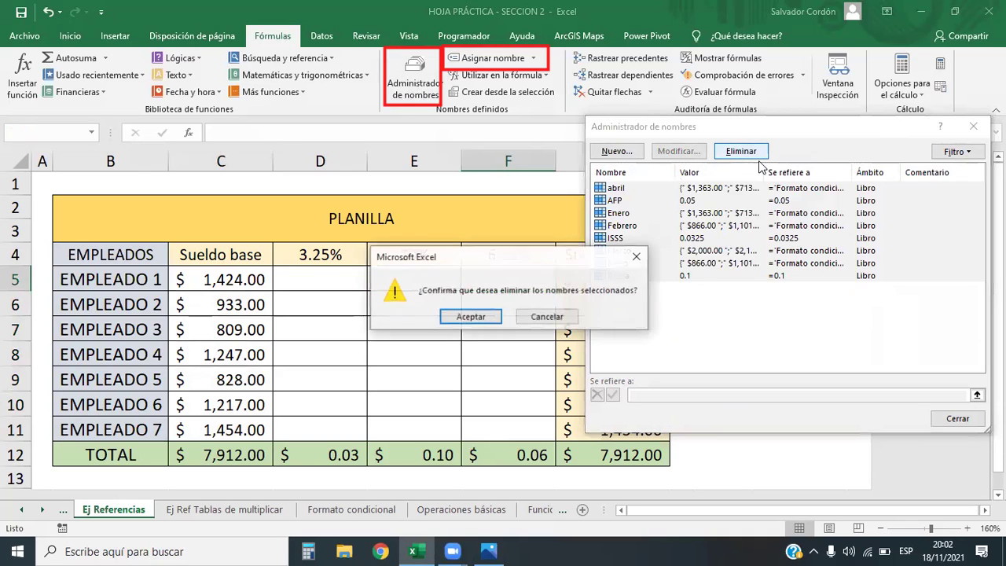
click(471, 316)
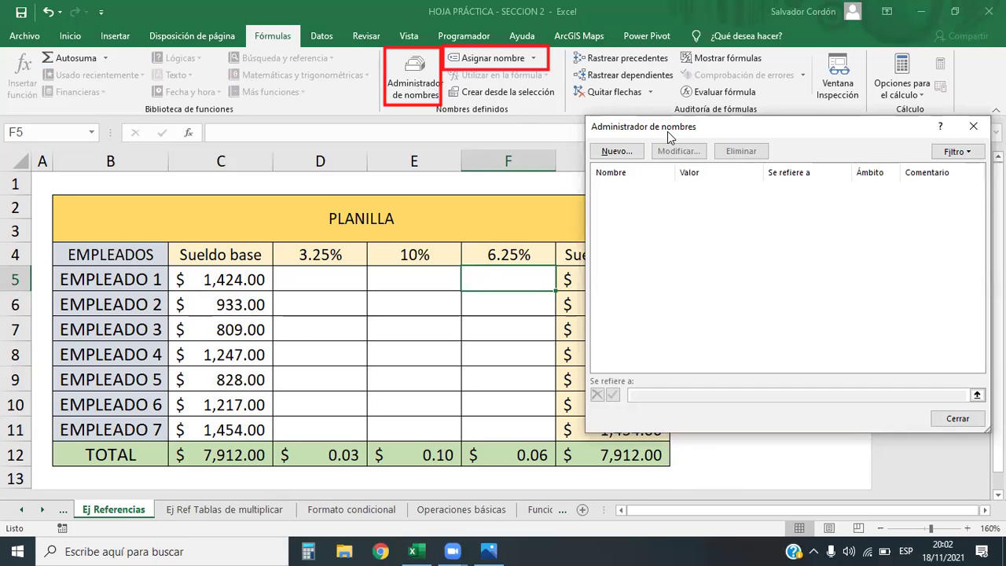
Create a workbook-scoped defined name ISSS that refers to the constant 3.25%, and close the Name Manager.
drag(668, 131, 576, 102)
click(522, 122)
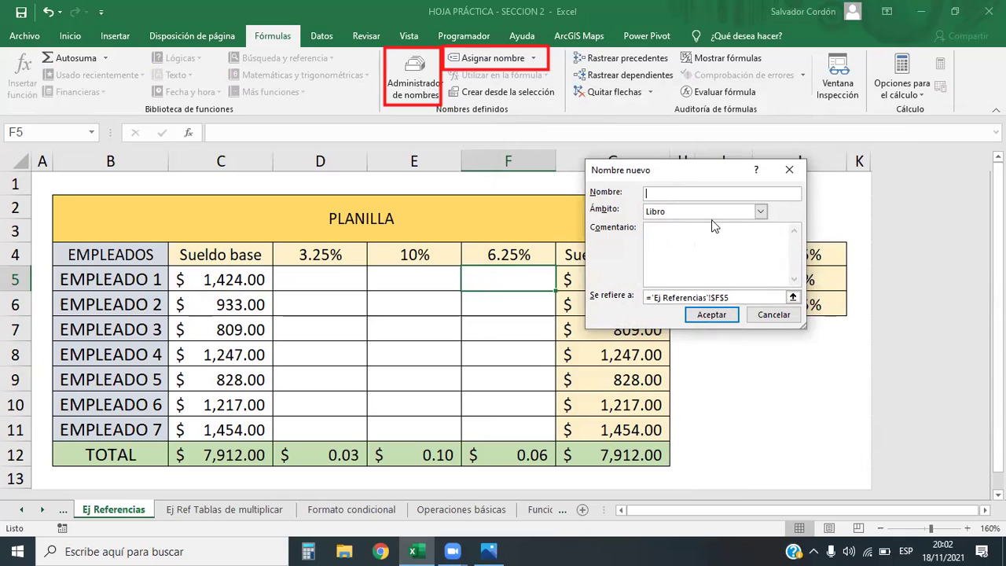
text(ISSS)
click(747, 295)
key(BackSpace)
key(BackSpace)
key(BackSpace)
key(BackSpace)
key(BackSpace)
key(BackSpace)
key(BackSpace)
key(BackSpace)
key(BackSpace)
key(BackSpace)
key(BackSpace)
key(BackSpace)
key(BackSpace)
key(BackSpace)
key(BackSpace)
key(BackSpace)
key(BackSpace)
key(BackSpace)
key(BackSpace)
key(BackSpace)
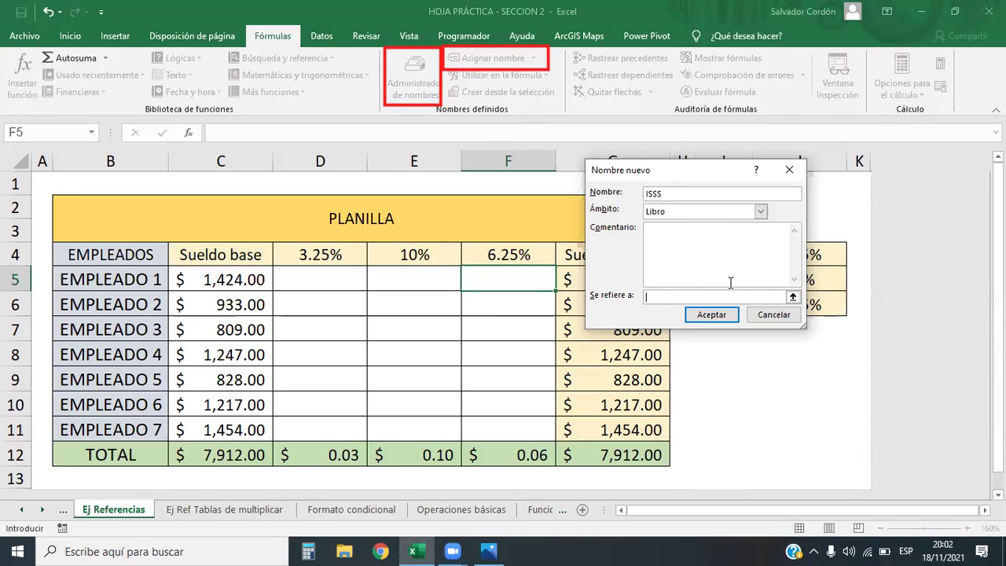
text(3.25%)
click(711, 315)
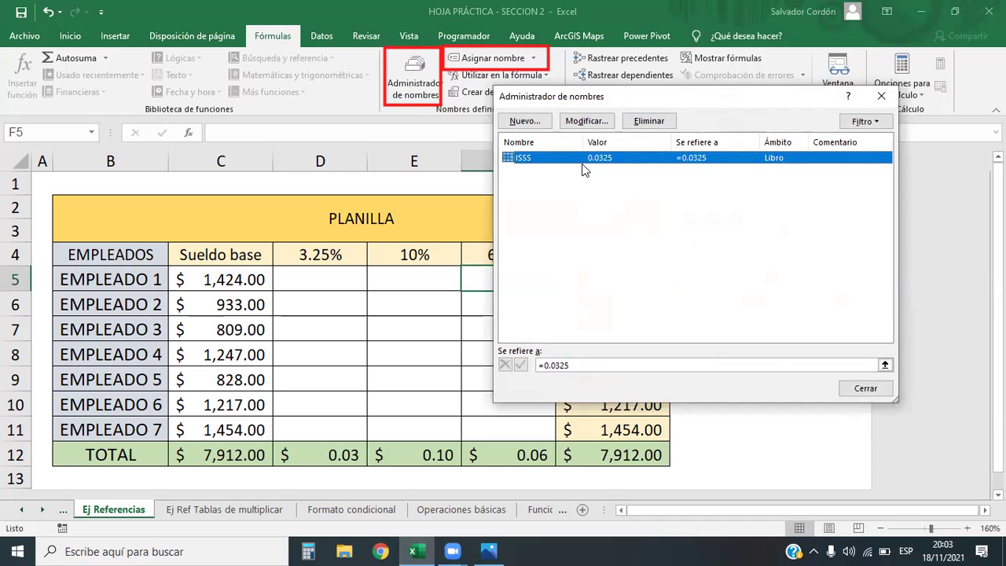
click(881, 96)
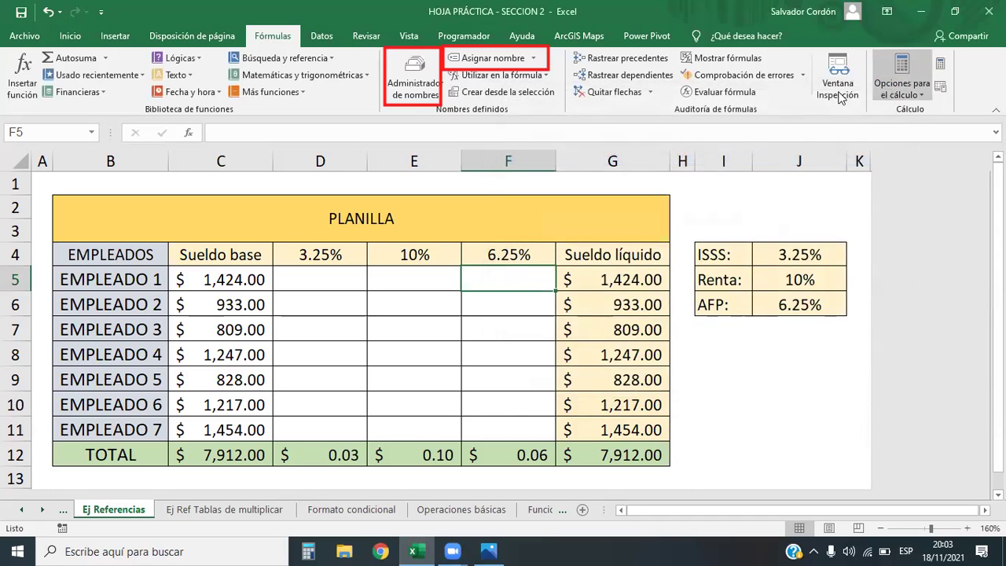
Define a workbook-scoped name Renta that refers to the constant 0.1.
click(481, 63)
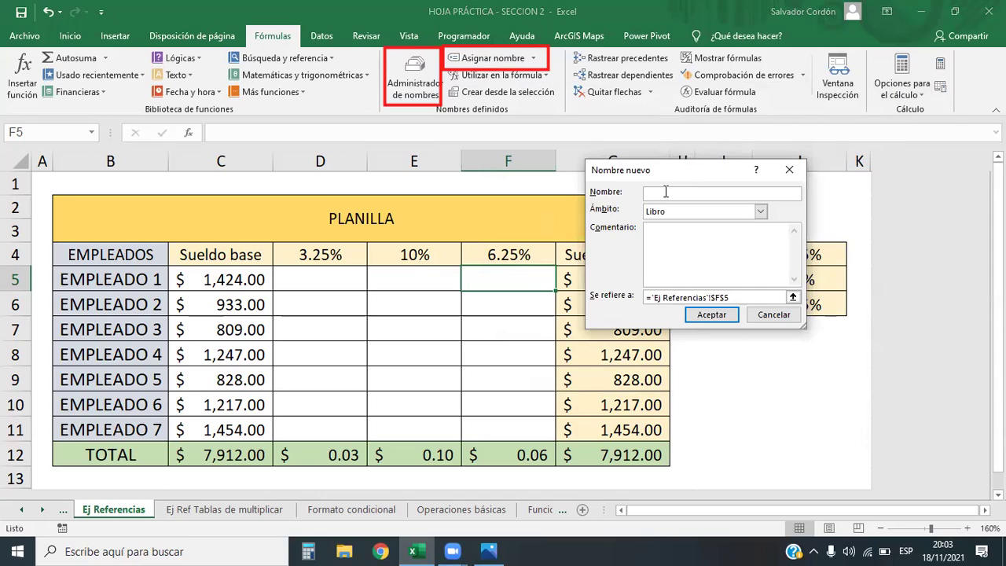
text(Re)
text(f)
text(ta)
key(Tab)
key(Tab)
key(Tab)
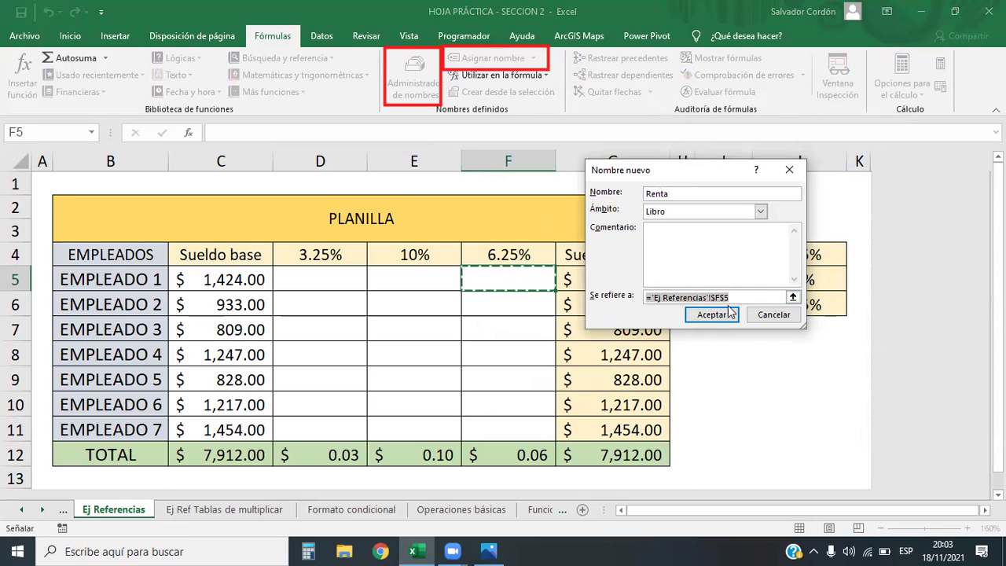
key(BackSpace)
text(0.1)
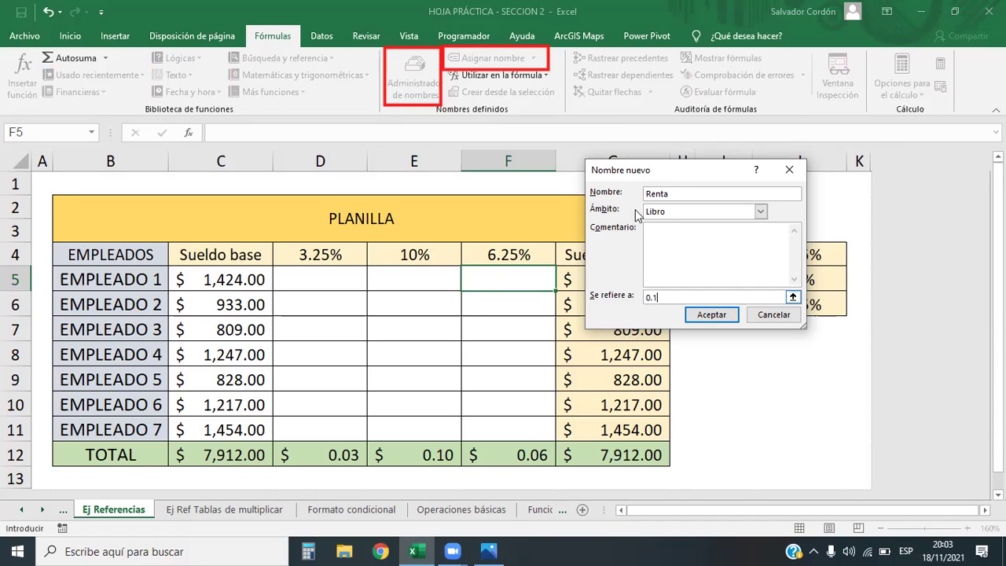
click(165, 11)
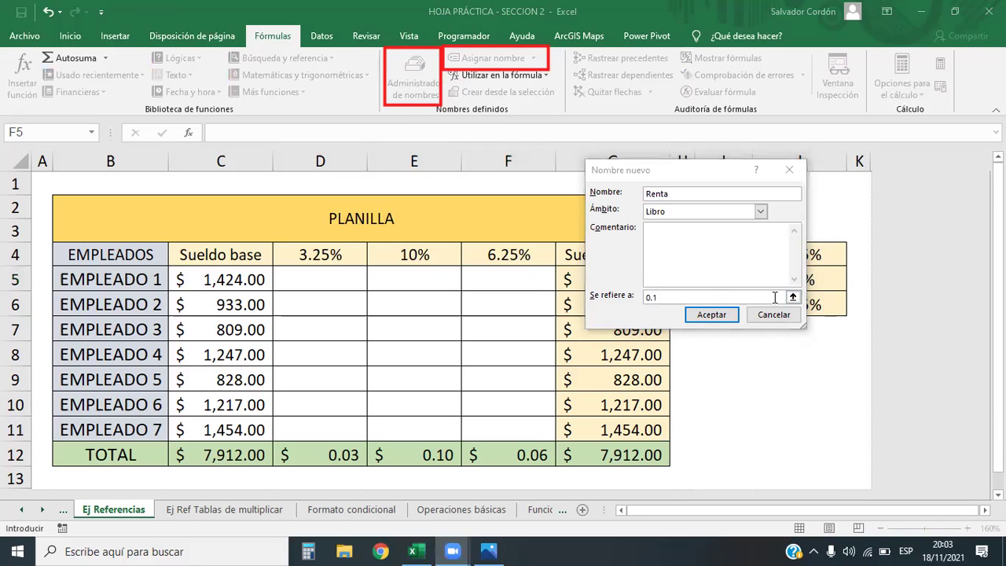
click(712, 315)
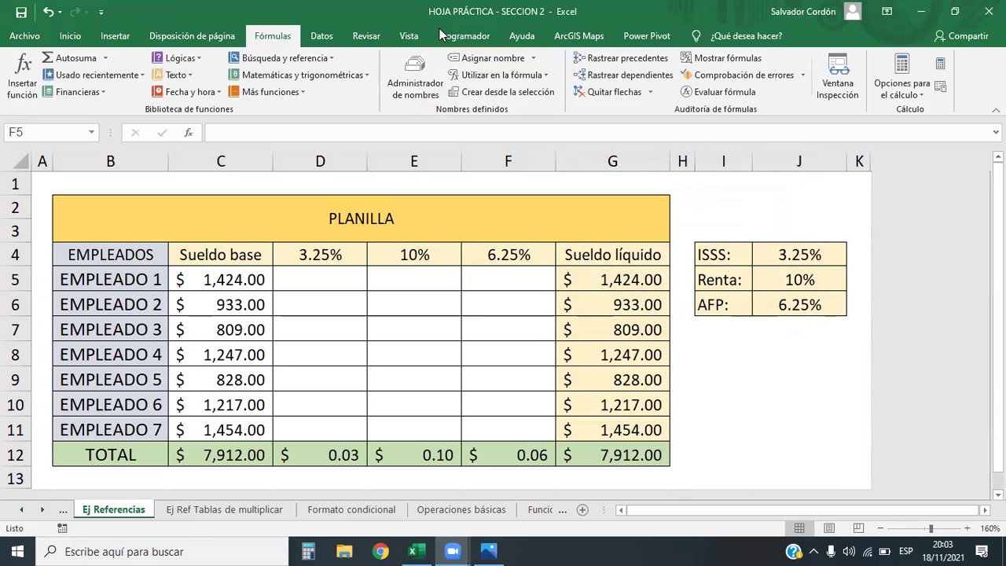
Define a workbook-scoped name AFP that refers to the constant 6.25%, and check the list of defined names.
click(491, 58)
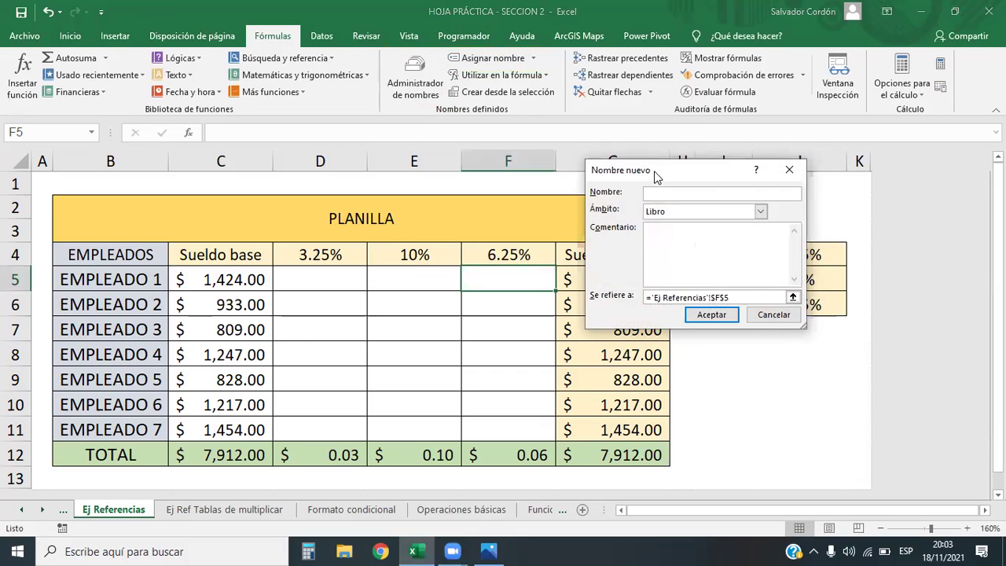
drag(655, 178, 454, 280)
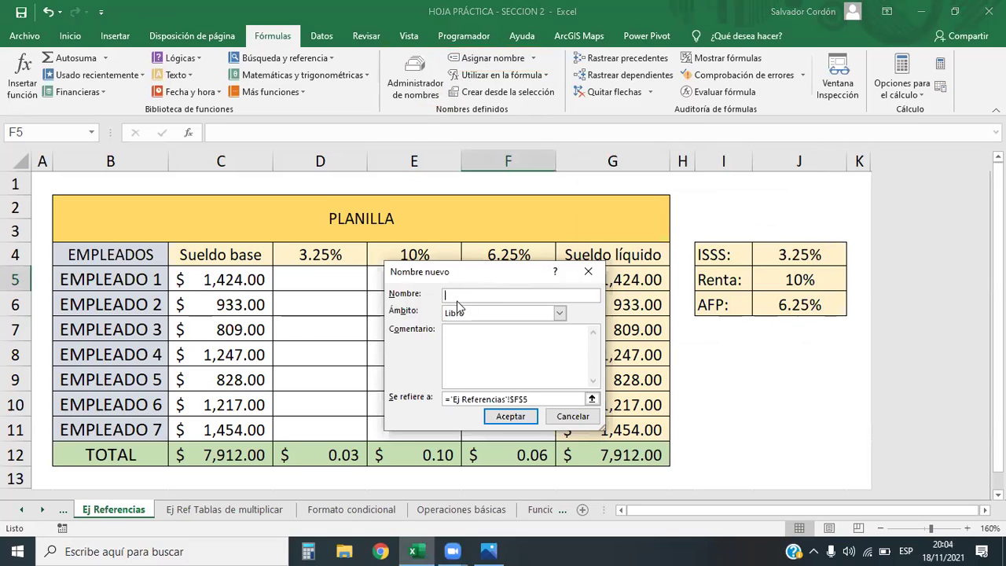
text(AFP)
key(Tab)
key(Tab)
key(Tab)
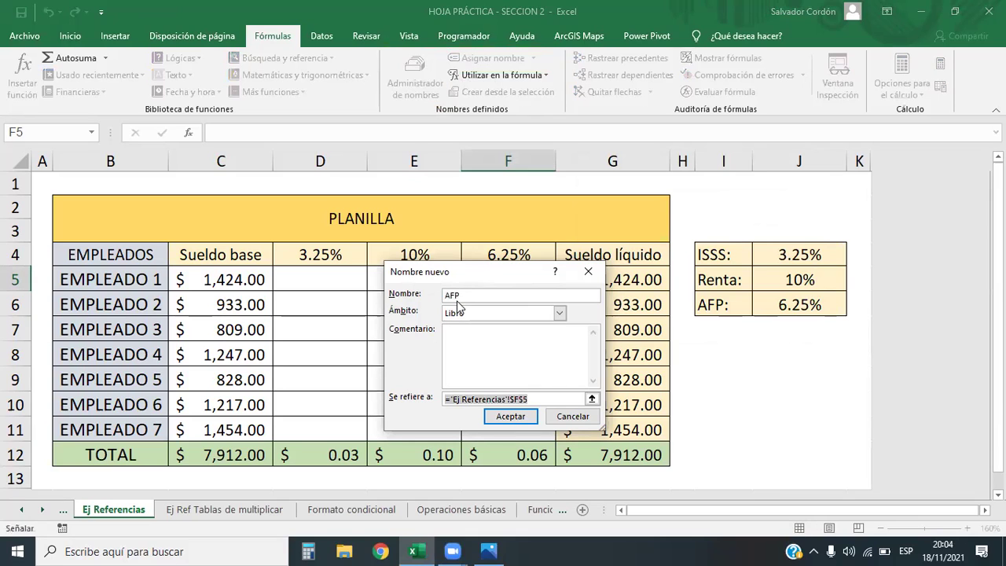
key(Delete)
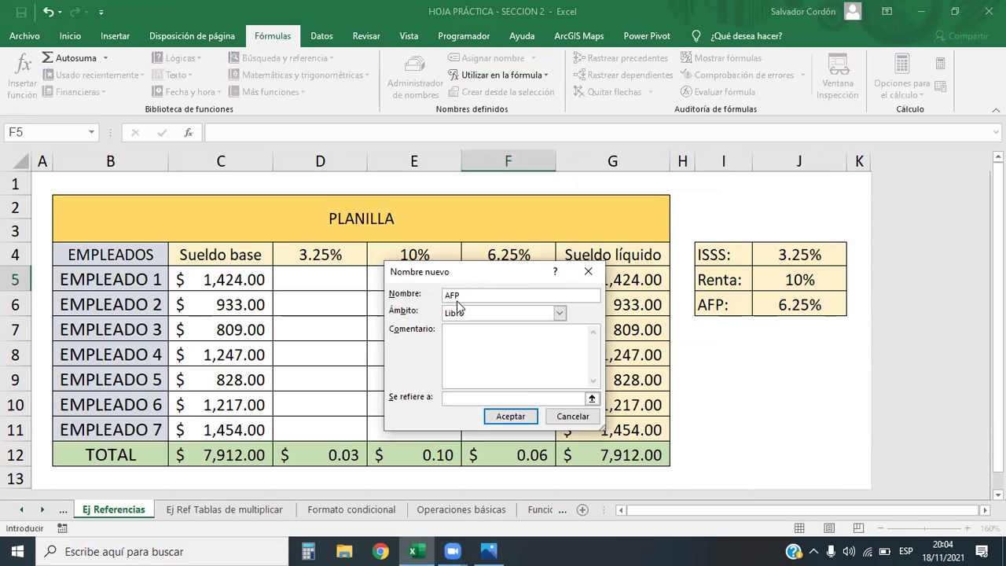
text(6.25%)
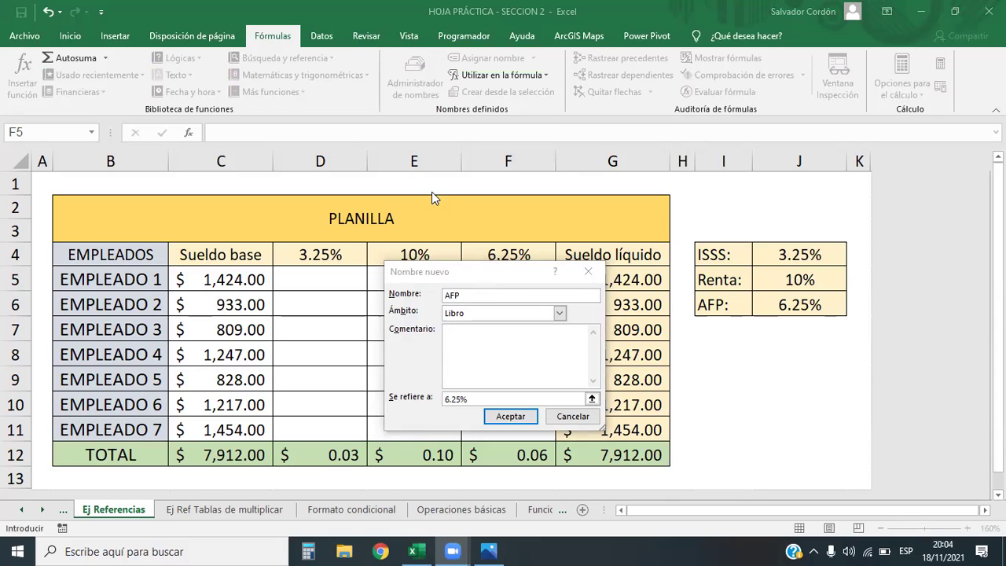
click(496, 416)
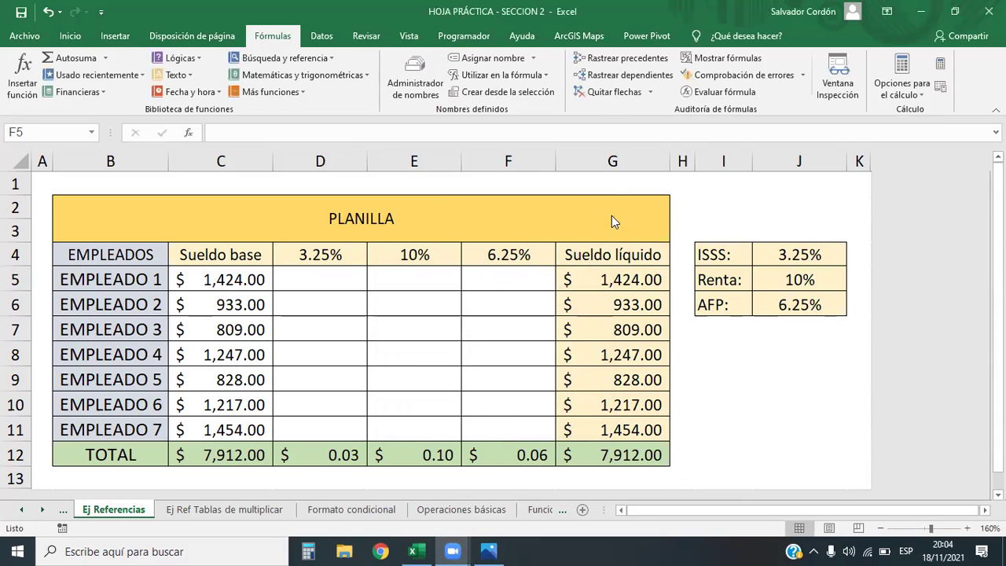
click(421, 82)
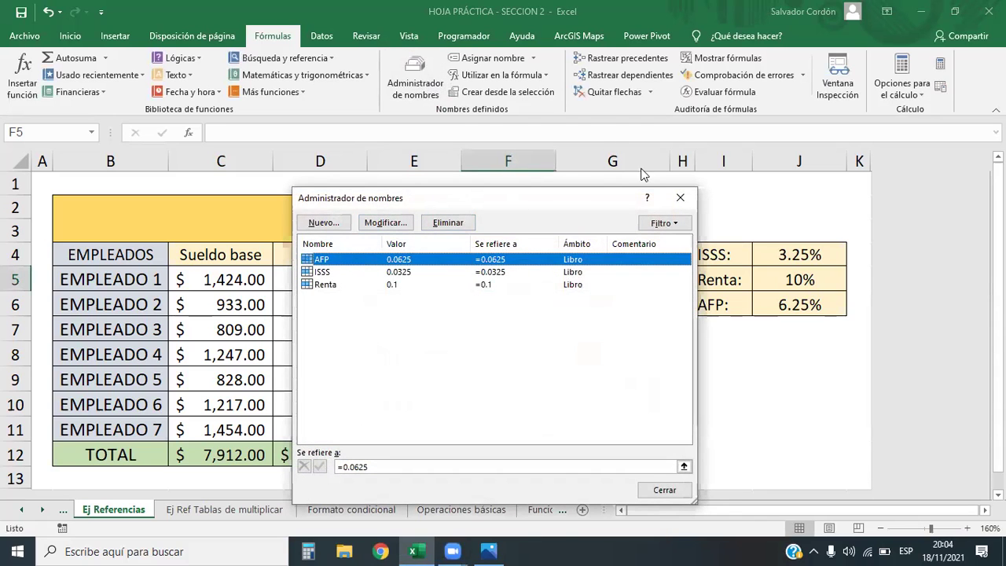
click(677, 197)
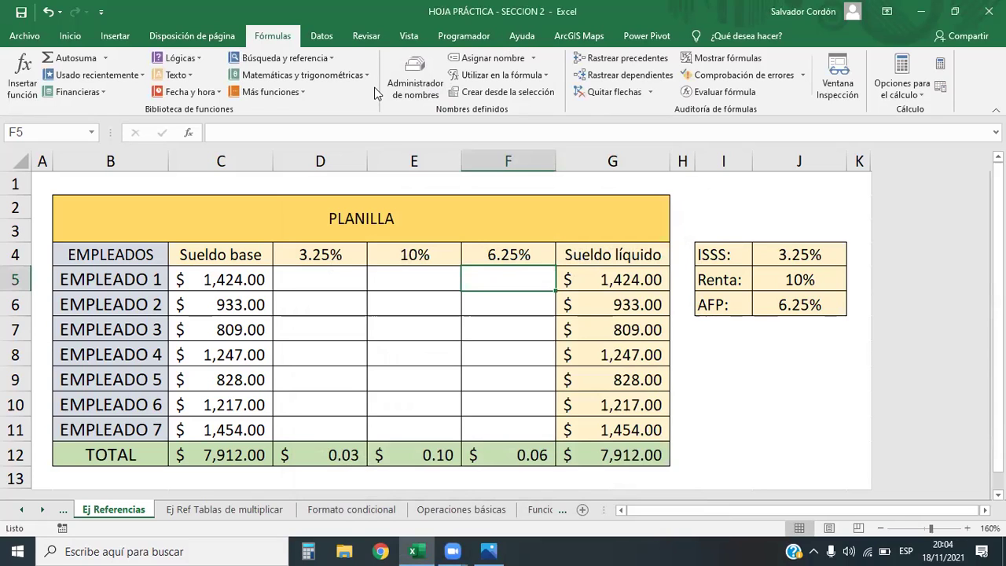
Calculate EMPLEADO 1's ISSS deduction in D5 with the formula =C5*ISSS, using the defined name, and check the entered formula.
click(297, 281)
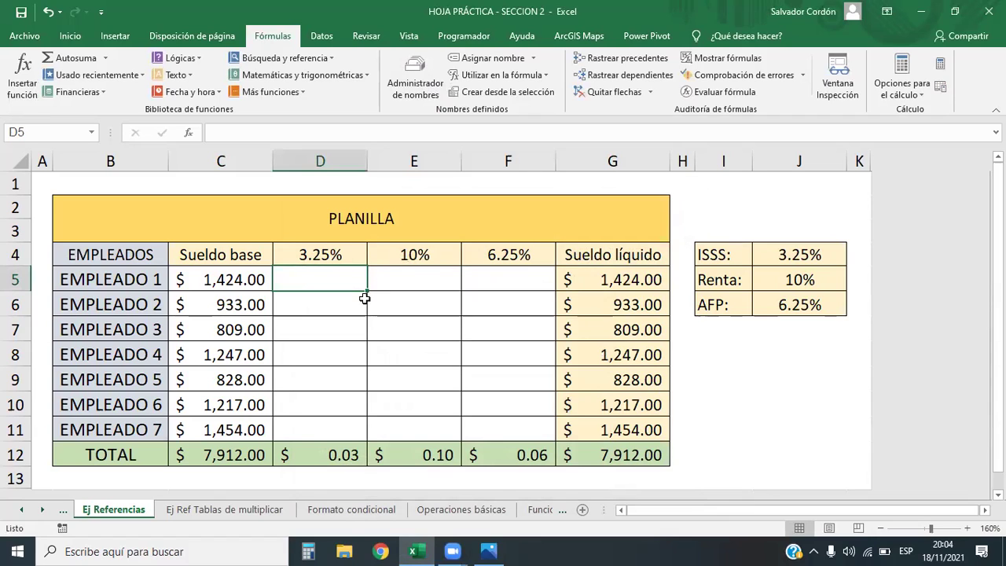
text(=)
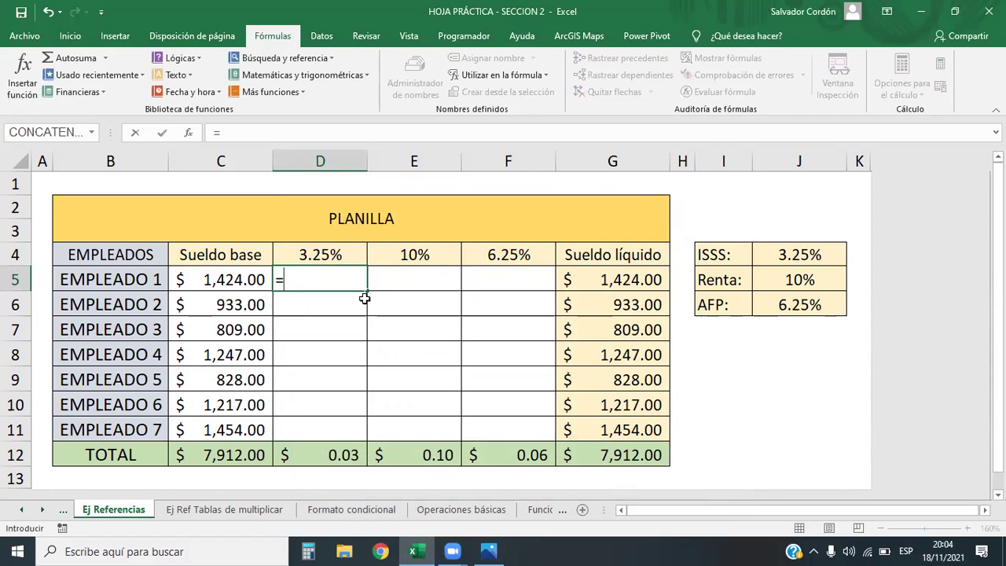
click(221, 269)
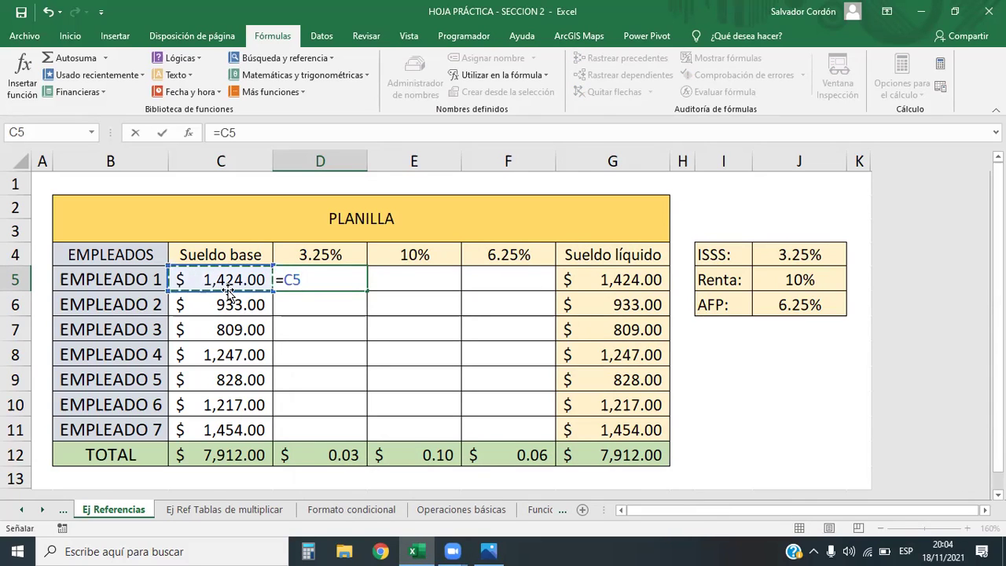
text(*)
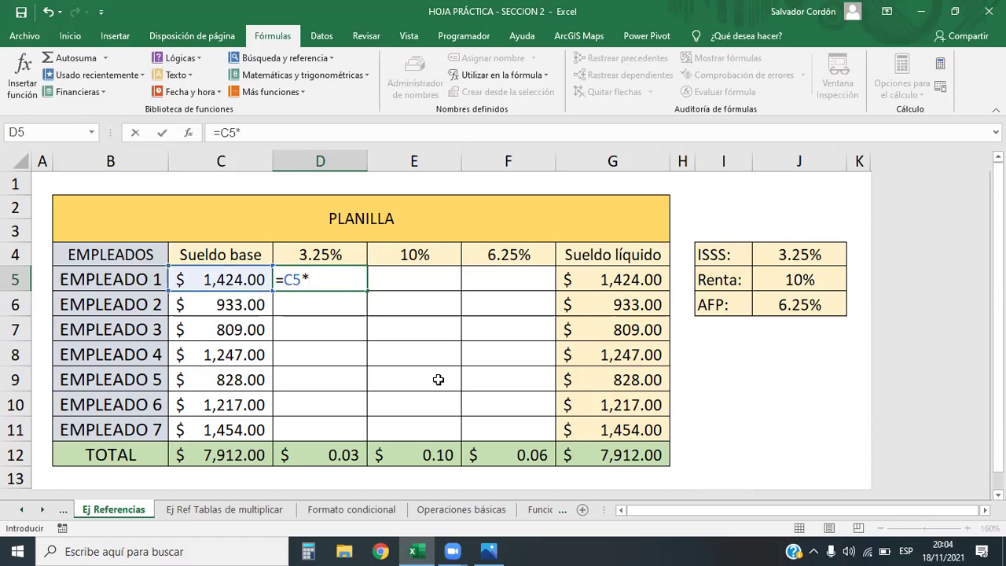
text(iss)
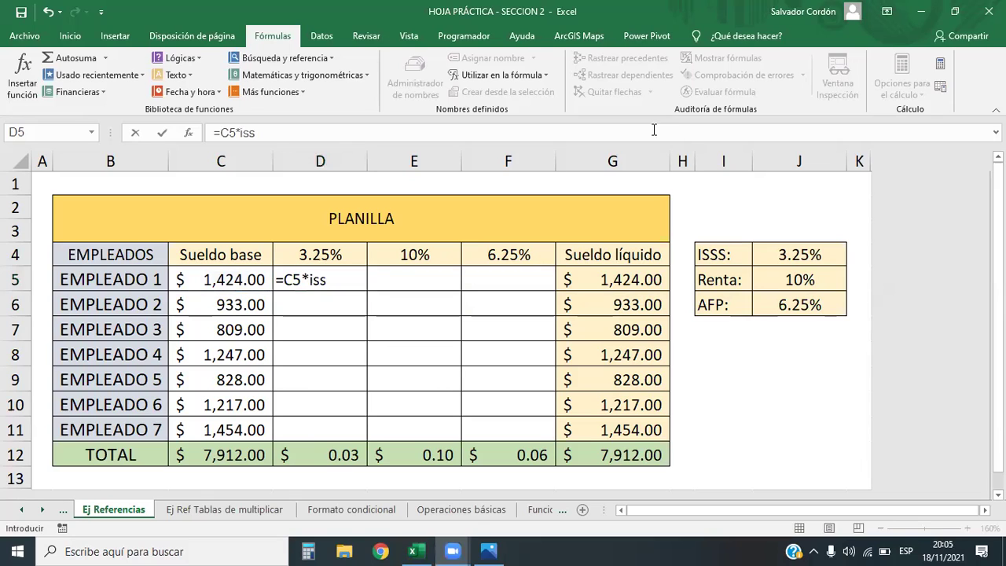
click(329, 277)
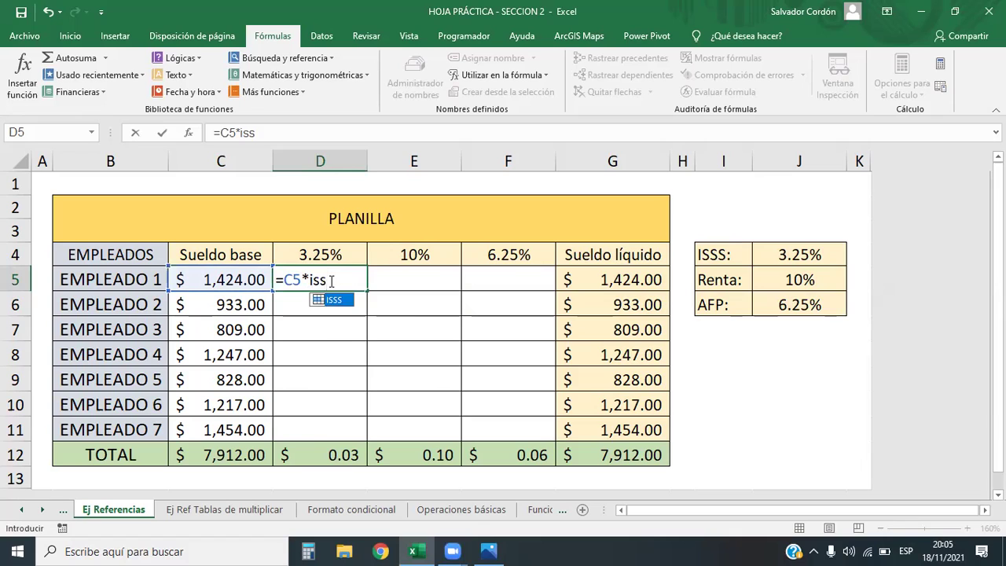
key(BackSpace)
key(BackSpace)
text(s)
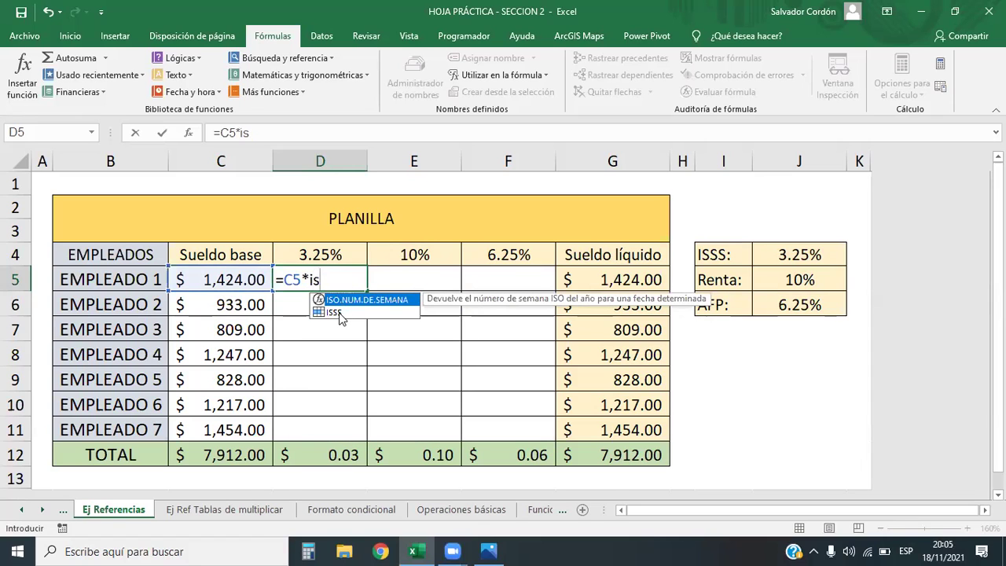
click(337, 314)
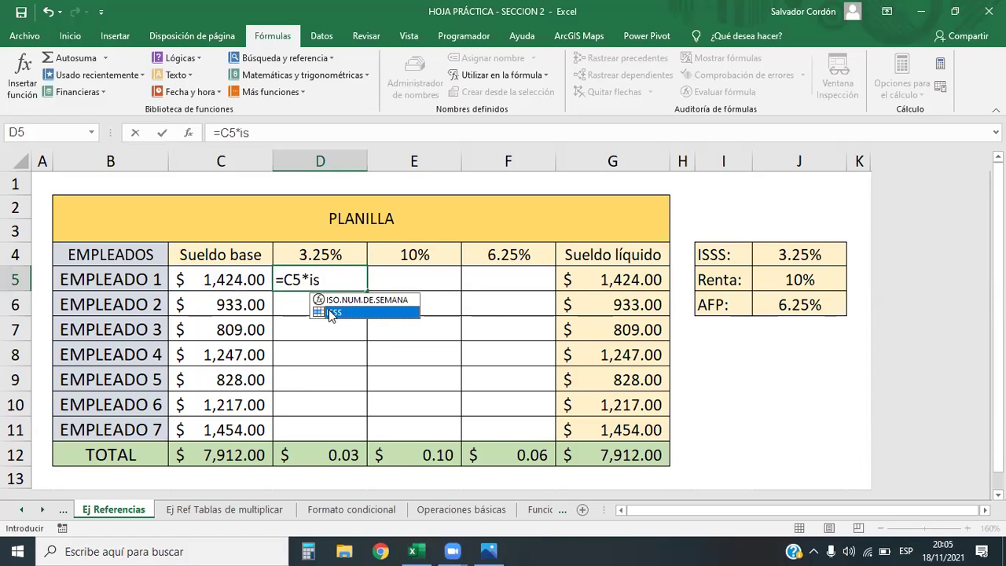
double_click(329, 312)
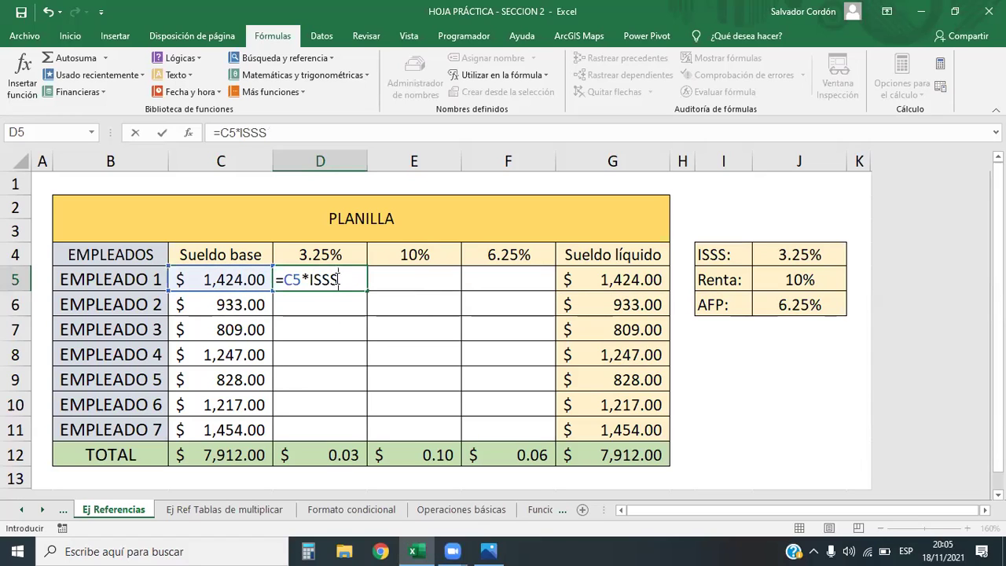
click(348, 297)
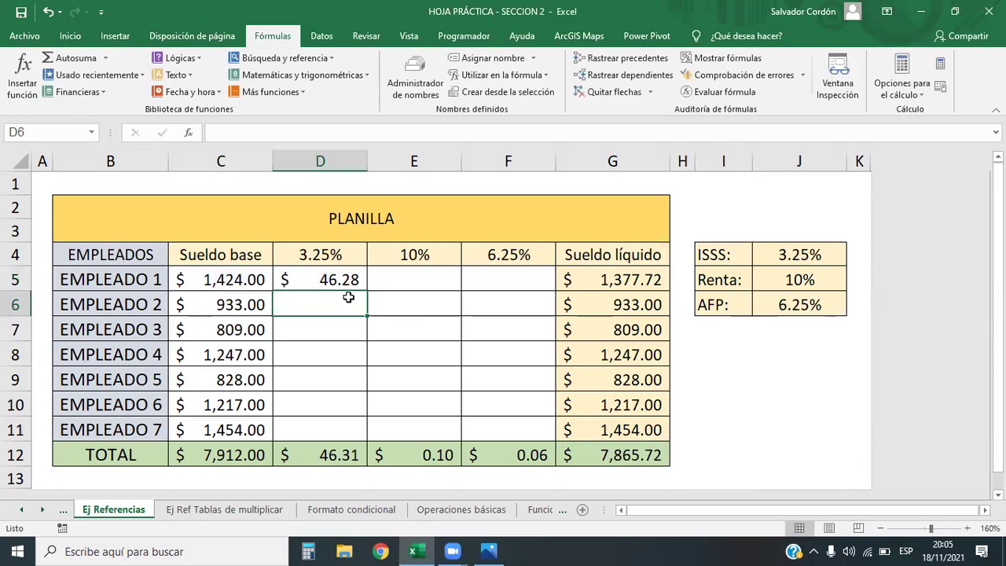
click(353, 277)
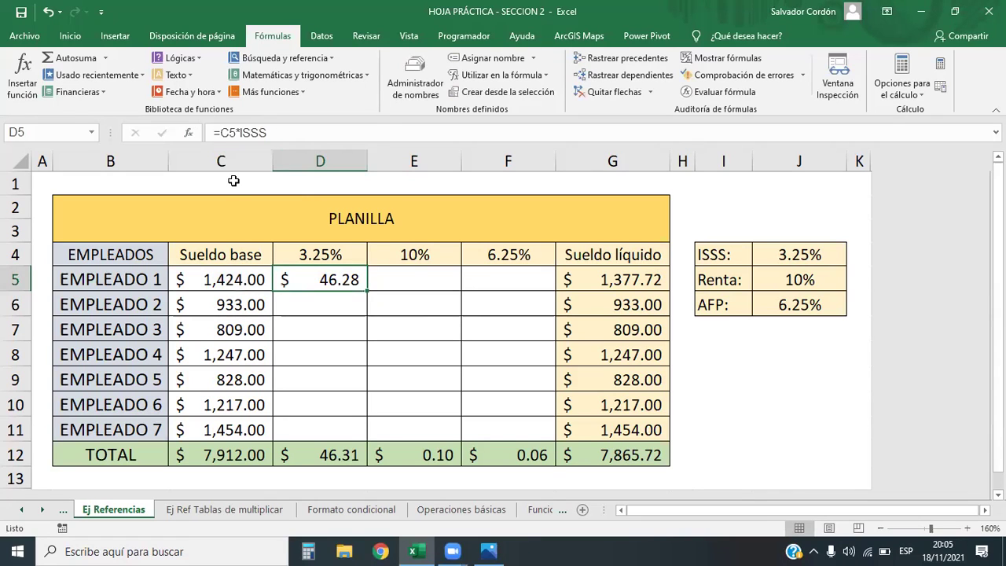
Calculate EMPLEADO 1's Renta deduction in E5 with the formula =C5*Renta.
click(408, 284)
text(=)
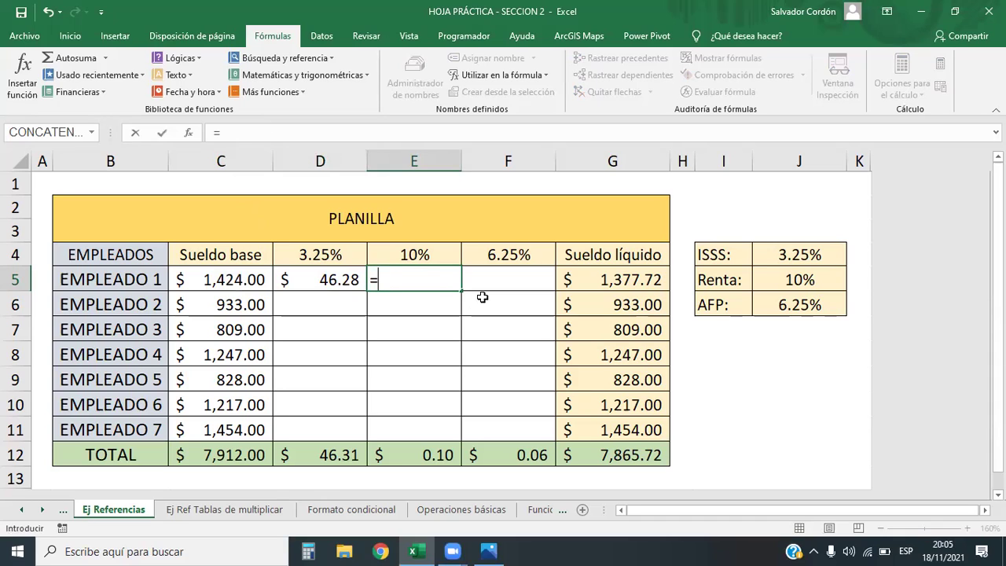
click(223, 285)
text(*9)
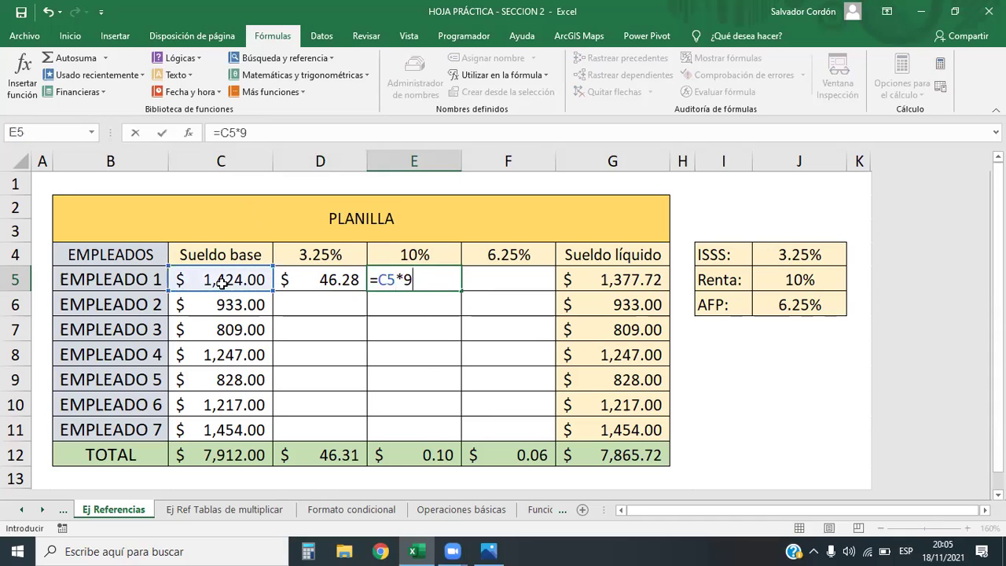
text(renta)
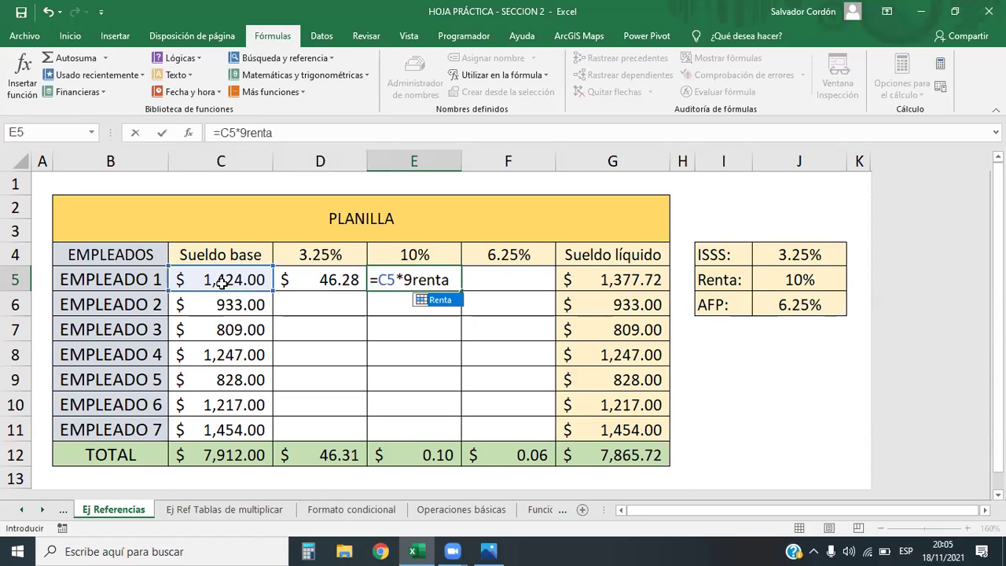
click(414, 285)
key(BackSpace)
click(450, 284)
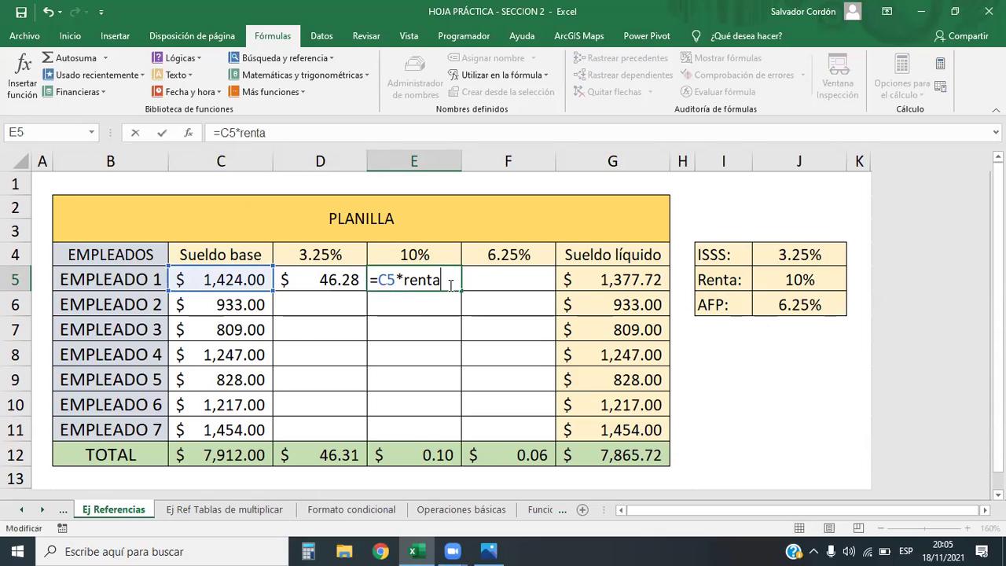
key(Return)
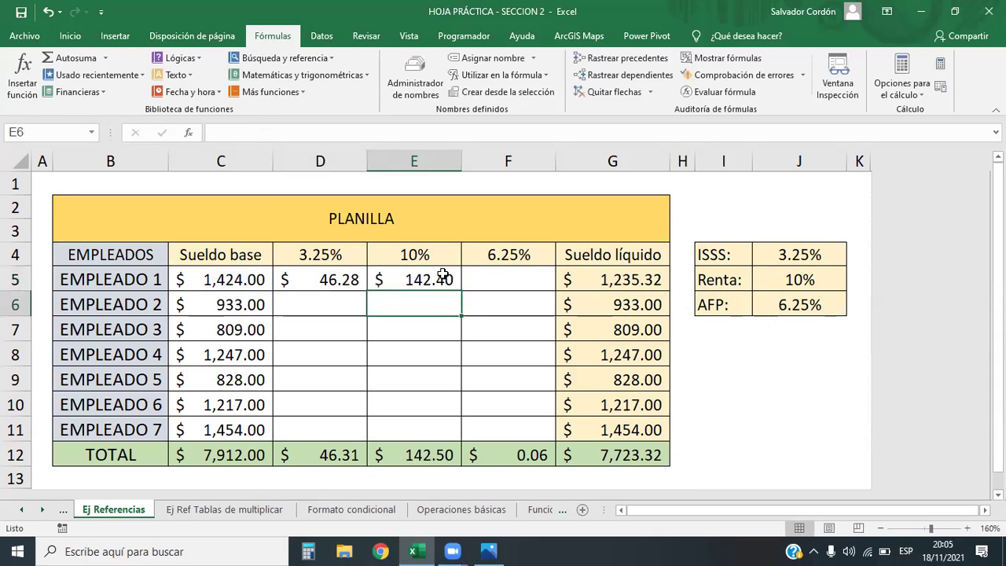
Calculate EMPLEADO 1's AFP deduction in F5 with the formula =AFP*C5.
click(483, 273)
text(=)
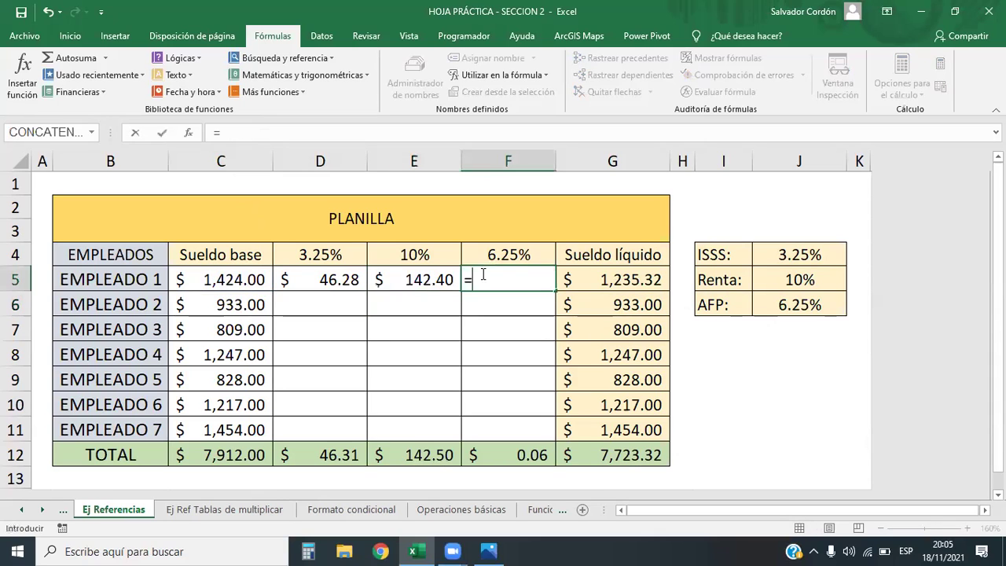
text(fp)
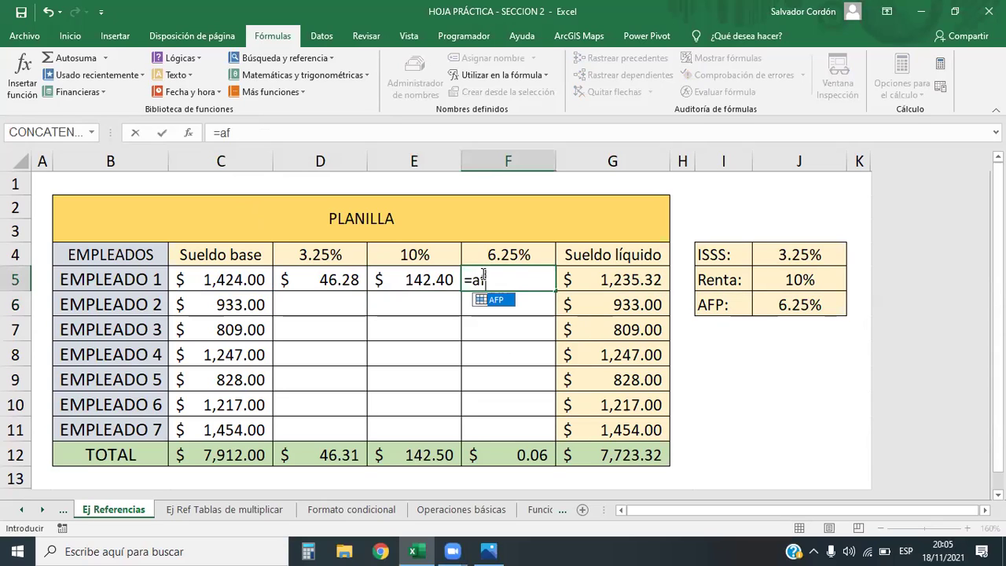
double_click(495, 300)
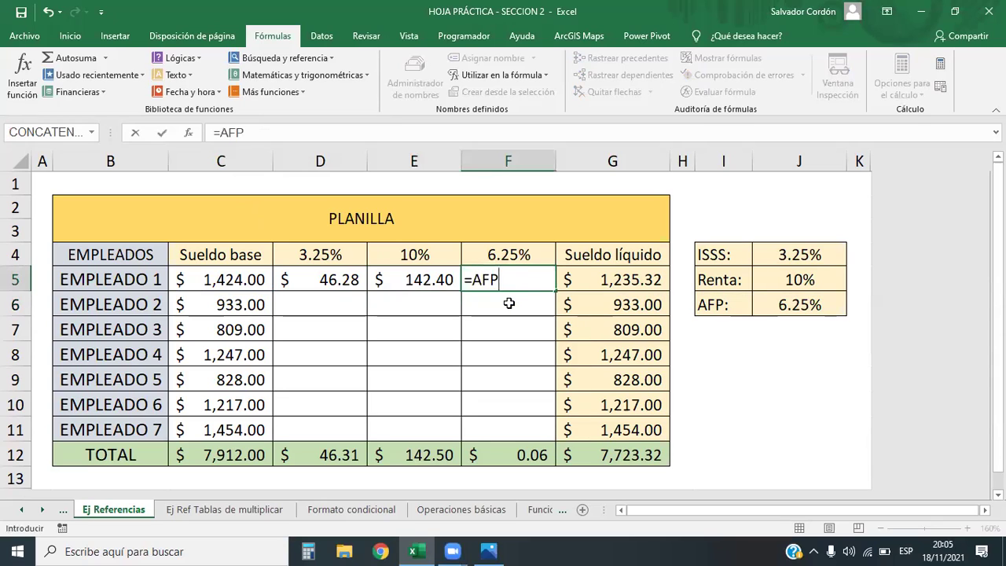
text(*)
click(230, 277)
key(Return)
Copy the three deduction formulas in D5:F5 down to row 11 for the other employees.
drag(349, 281, 511, 287)
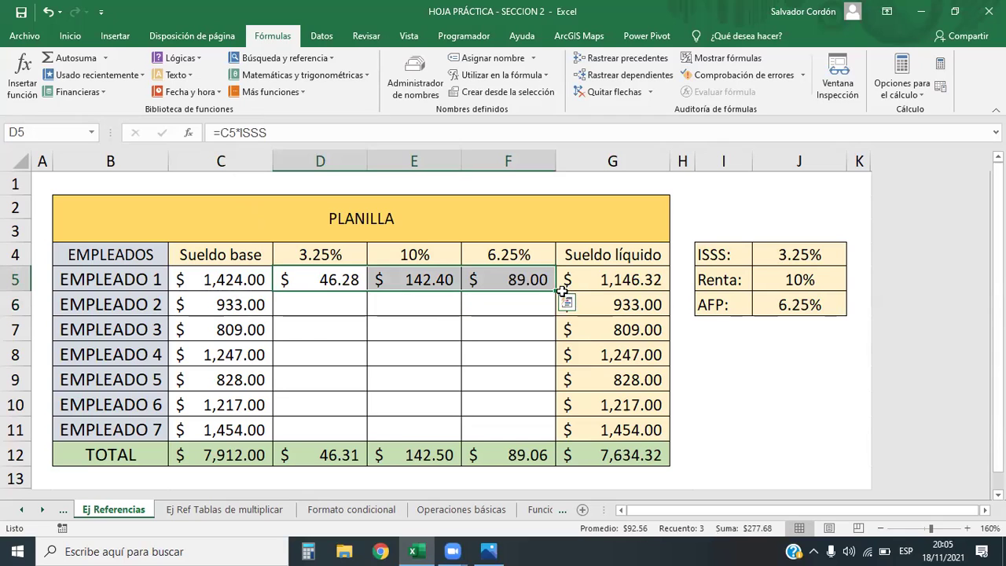
drag(556, 291, 545, 438)
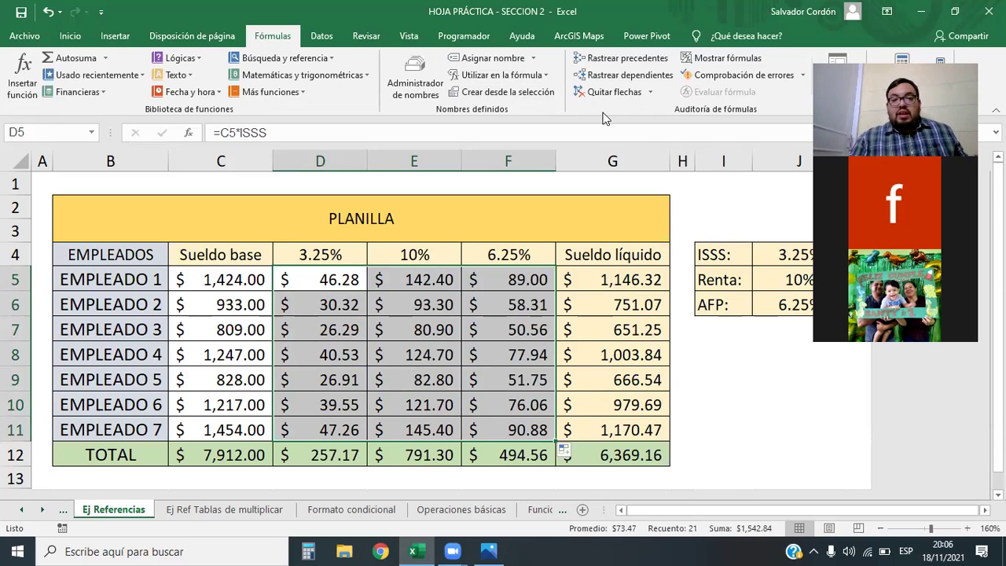
Examine the ISSS and Renta formulas for EMPLEADO 1, the 6.25% heading and the base salary cell they rely on.
click(361, 280)
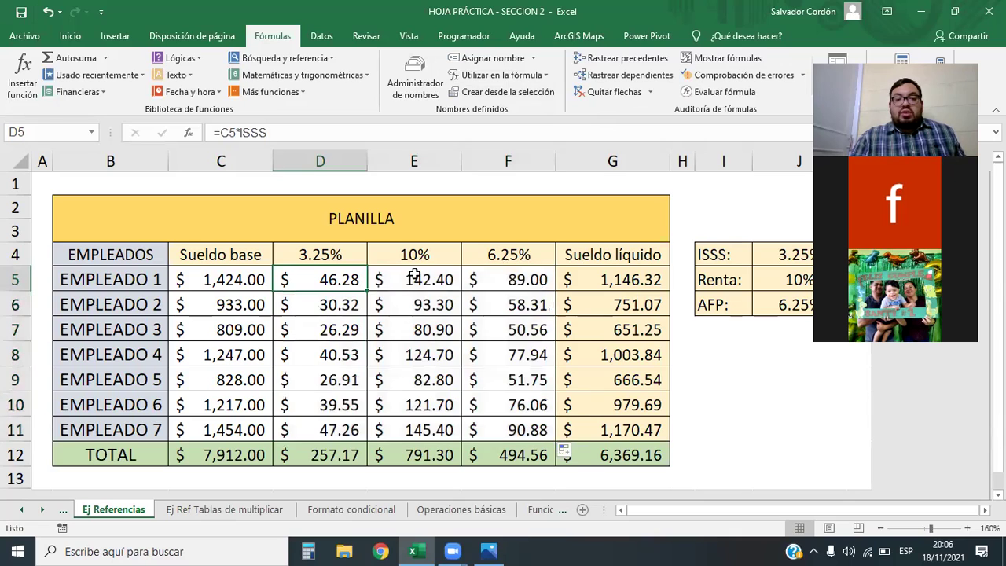
click(243, 132)
click(415, 282)
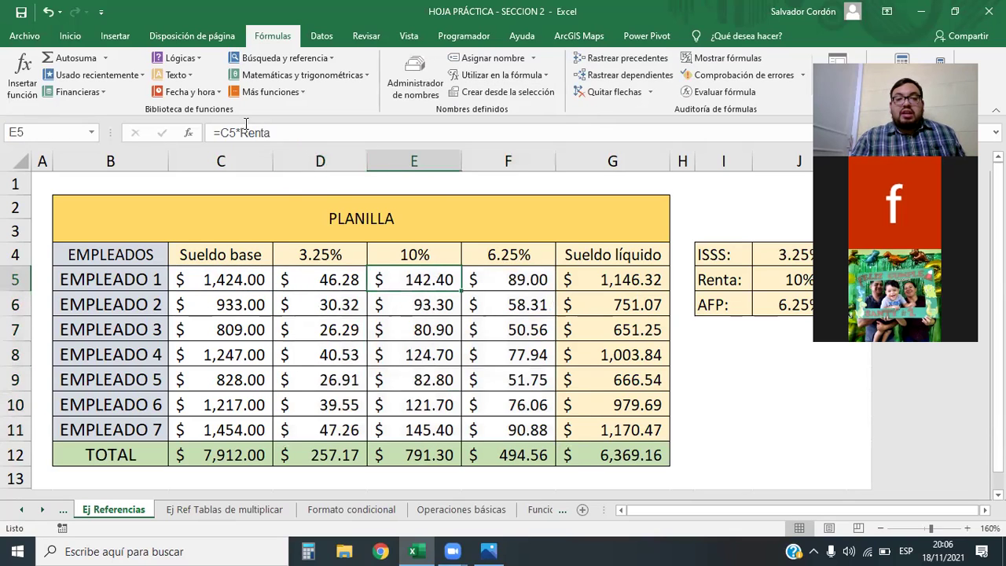
click(245, 133)
click(531, 264)
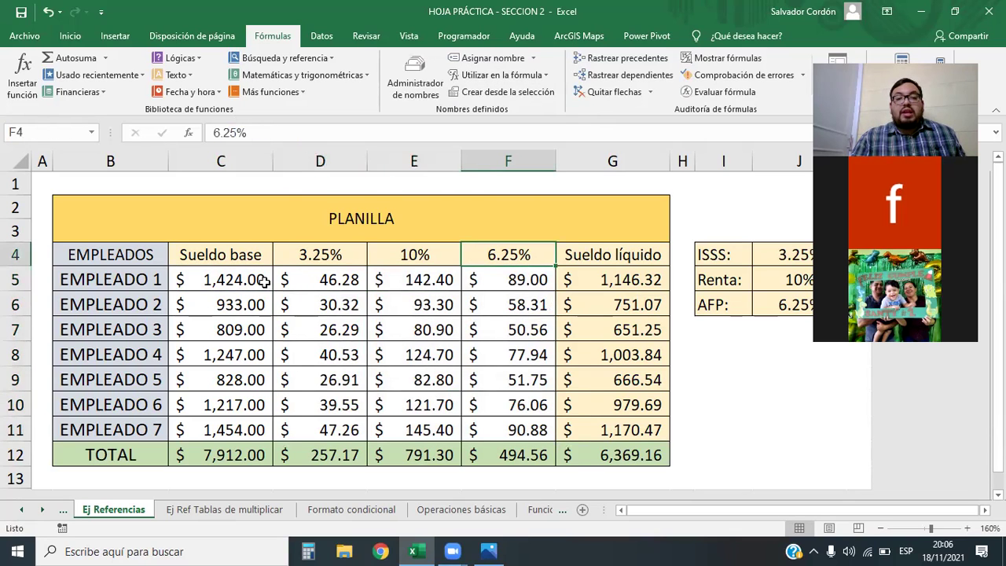
click(232, 280)
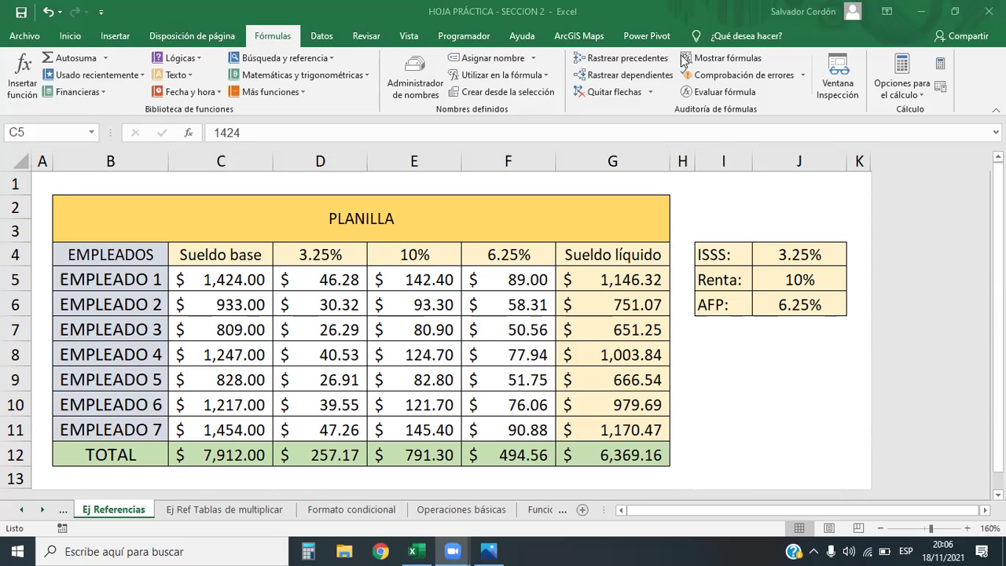
click(442, 25)
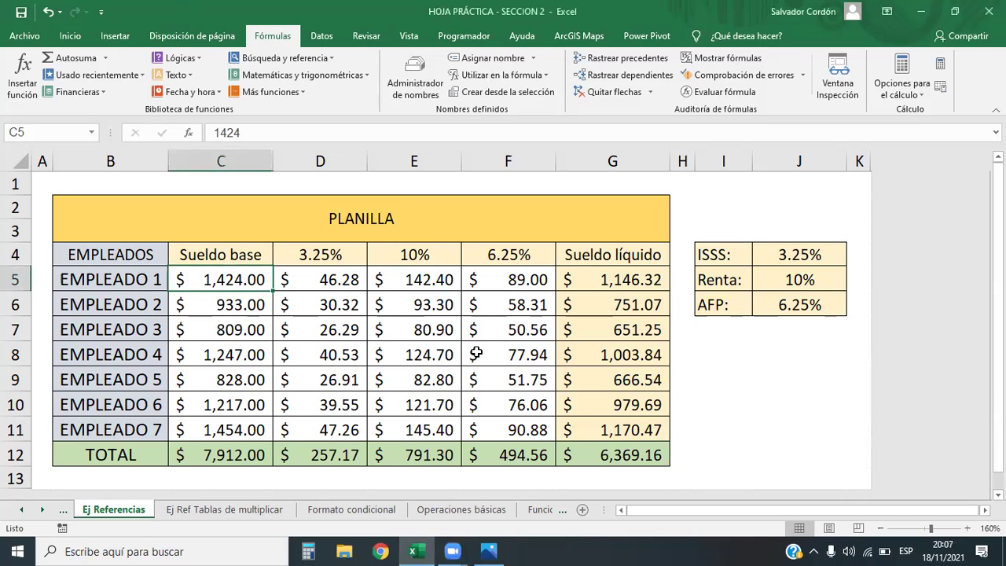
Undo the last fill of the deduction formulas and review EMPLEADO 1's three formulas in D5, E5 and F5.
key(ctrl+z)
key(ctrl+z)
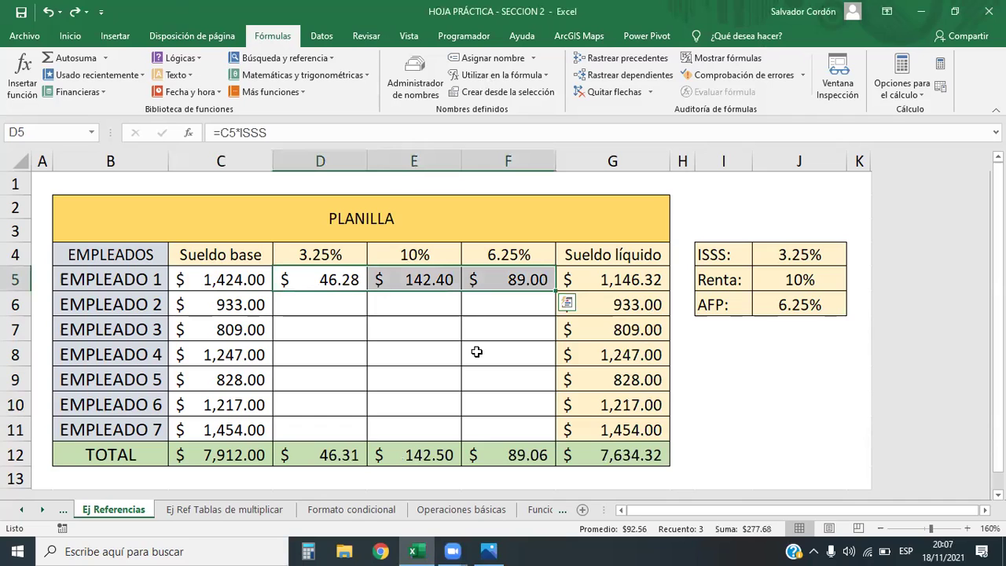
click(336, 281)
click(412, 285)
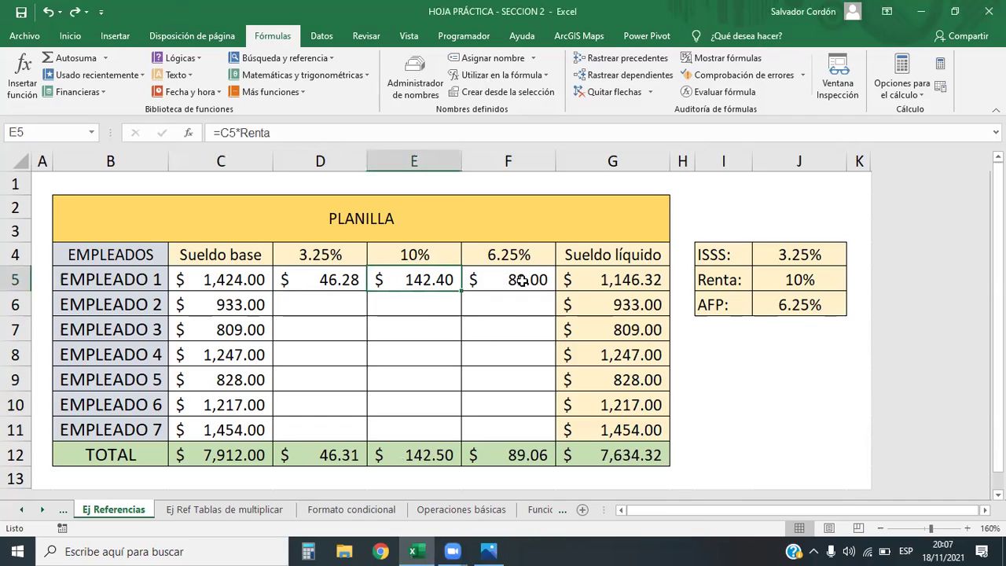
click(523, 284)
Fill the deduction formulas from D5:F5 down through row 11 to cover EMPLEADO 2 to EMPLEADO 7.
drag(314, 278, 522, 273)
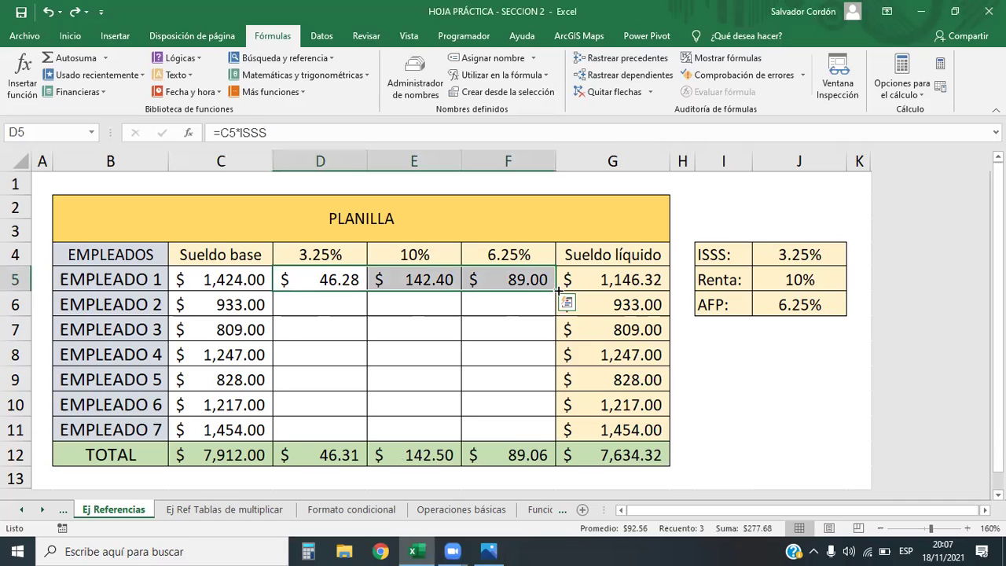
drag(556, 291, 556, 447)
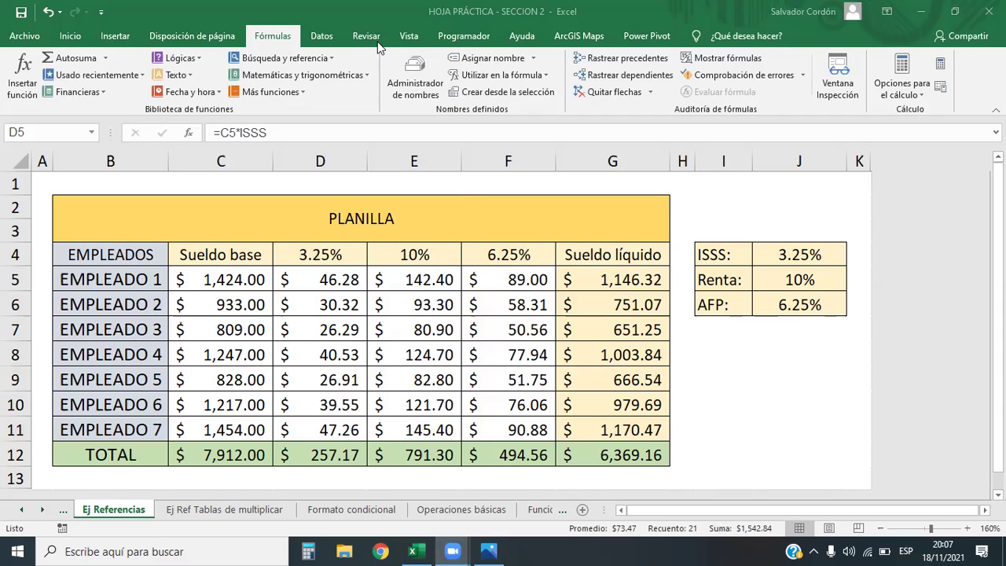
Try to define another workbook-scoped name isss that refers to the constant 0.2, and dismiss the alert.
click(481, 58)
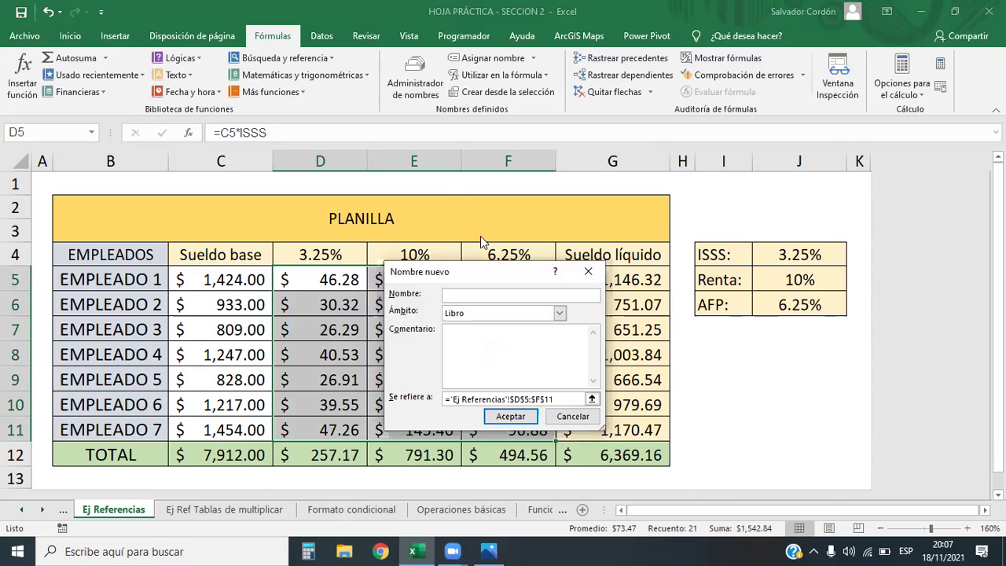
text(isss)
click(563, 399)
key(BackSpace)
key(BackSpace)
key(BackSpace)
key(BackSpace)
key(BackSpace)
key(BackSpace)
key(BackSpace)
key(BackSpace)
key(BackSpace)
key(BackSpace)
key(BackSpace)
key(BackSpace)
key(BackSpace)
key(BackSpace)
key(BackSpace)
key(BackSpace)
key(BackSpace)
key(BackSpace)
key(BackSpace)
key(BackSpace)
key(BackSpace)
key(BackSpace)
key(BackSpace)
key(BackSpace)
key(BackSpace)
key(BackSpace)
key(BackSpace)
key(BackSpace)
text(0.2)
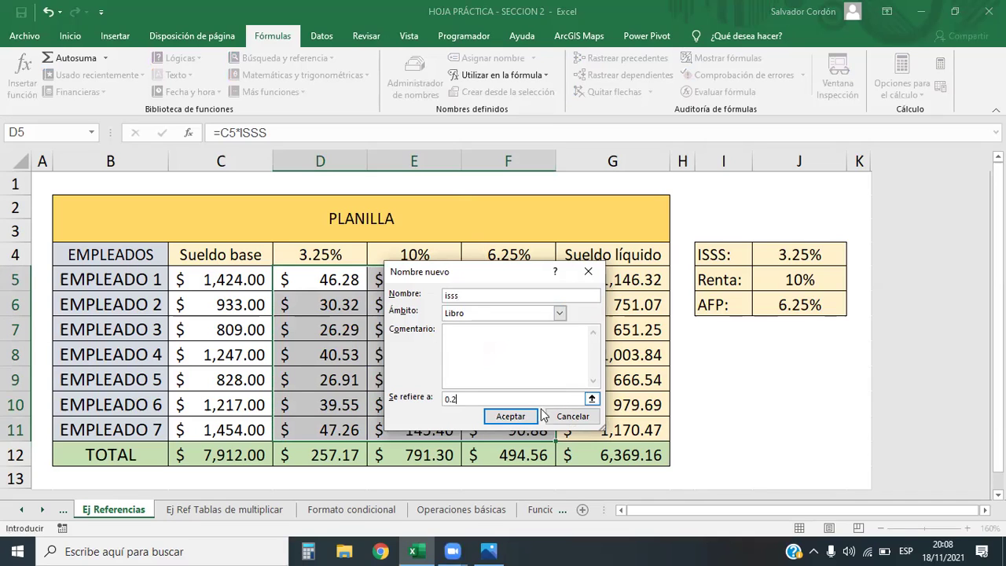
click(514, 416)
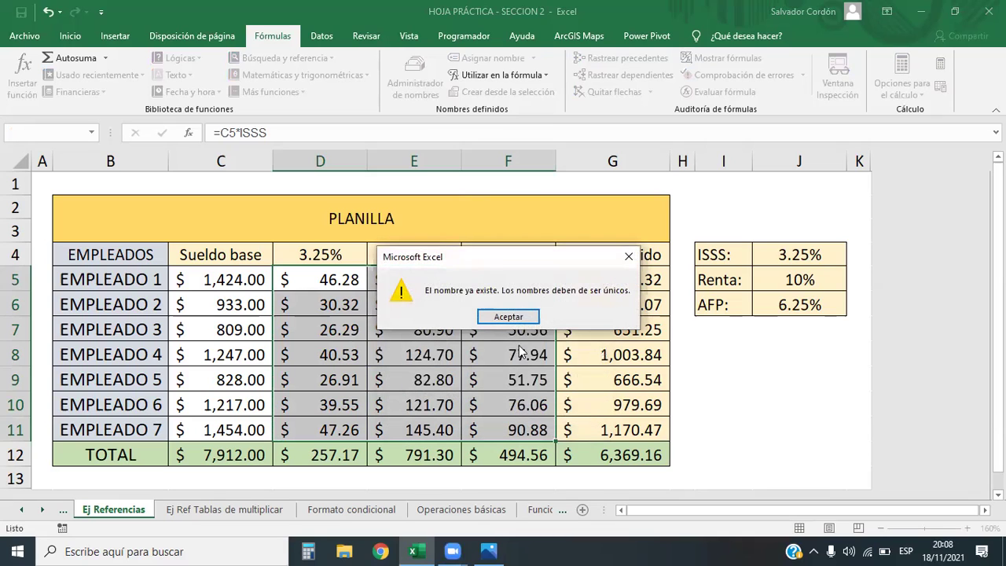
drag(507, 245, 603, 96)
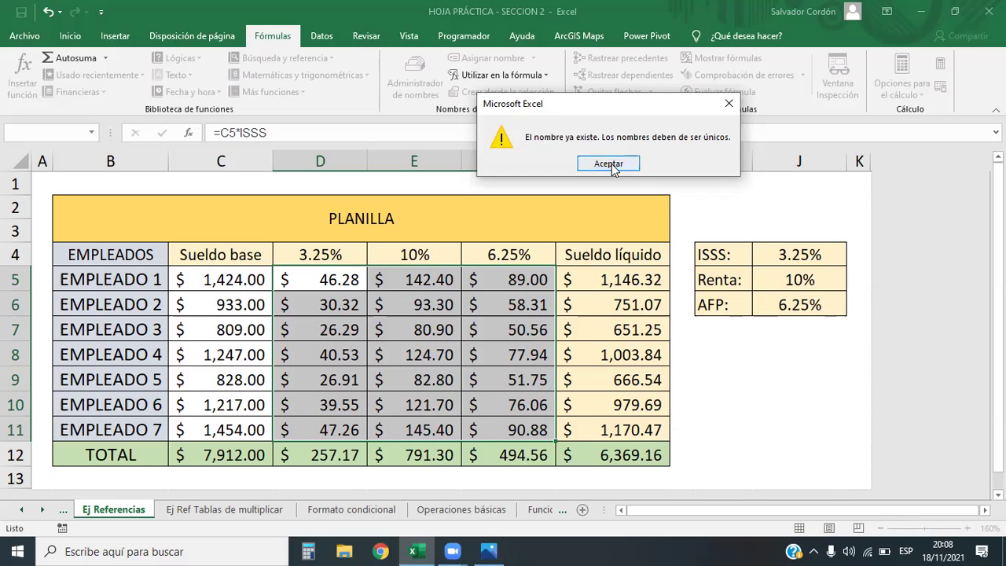
click(612, 163)
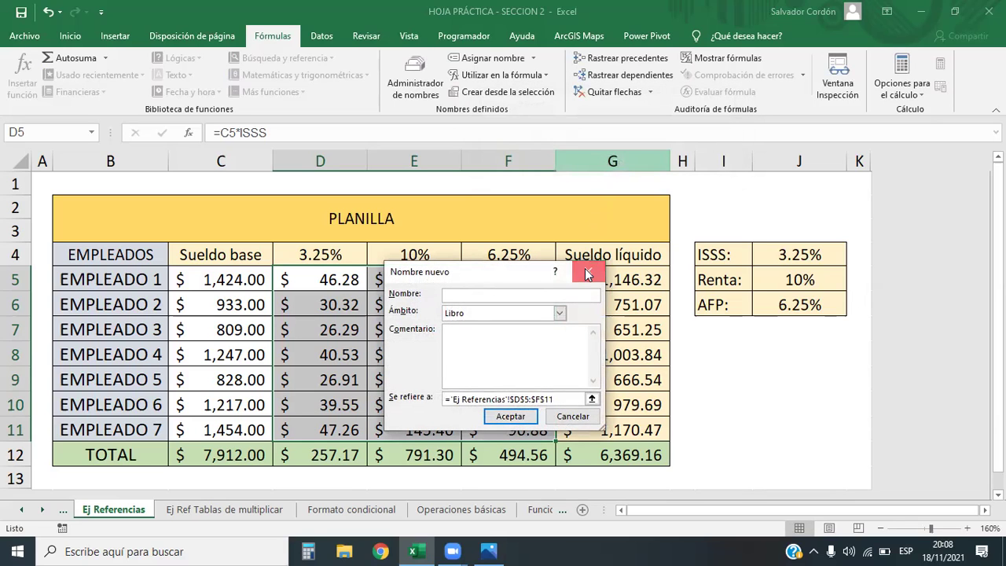
Dismiss the new-name dialog, inspect the definition of the existing ISSS name and close the name manager.
click(587, 272)
click(412, 80)
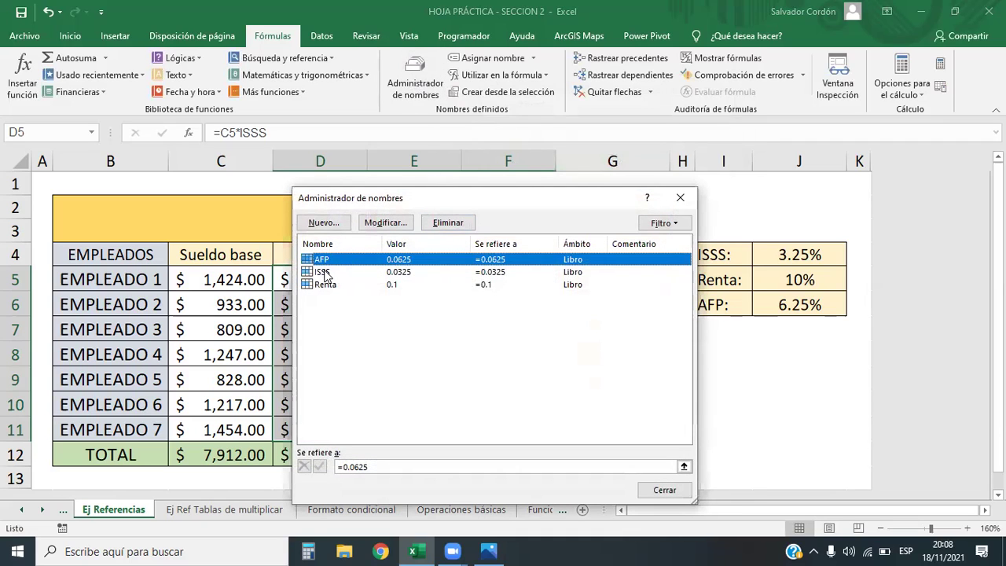
click(325, 273)
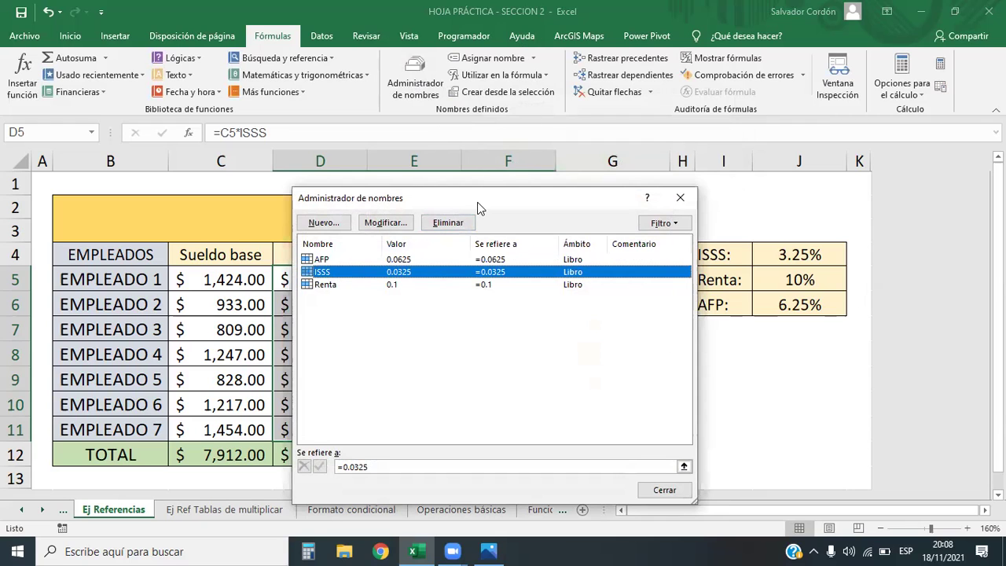
click(386, 225)
double_click(503, 399)
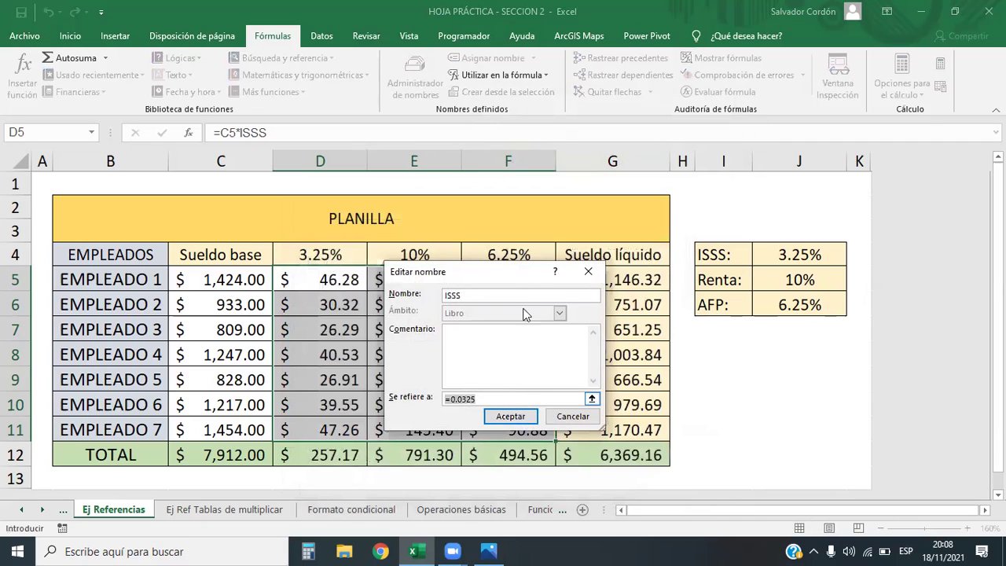
drag(472, 271, 514, 106)
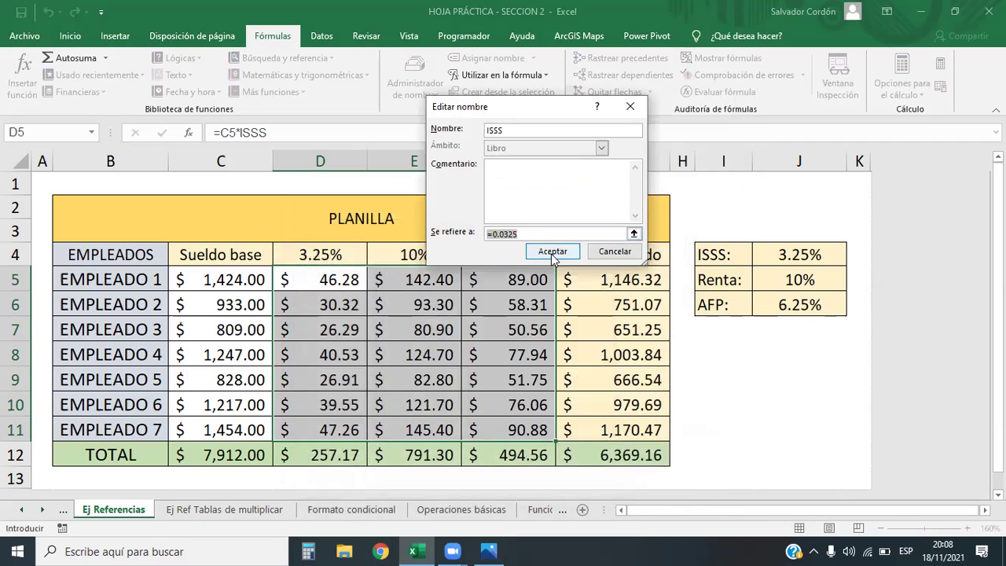
click(552, 252)
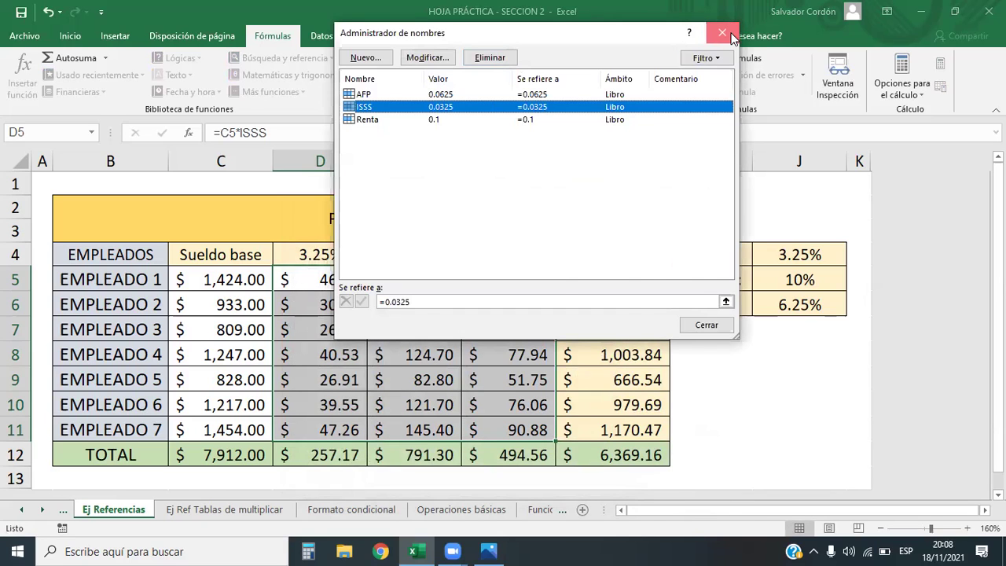
click(722, 33)
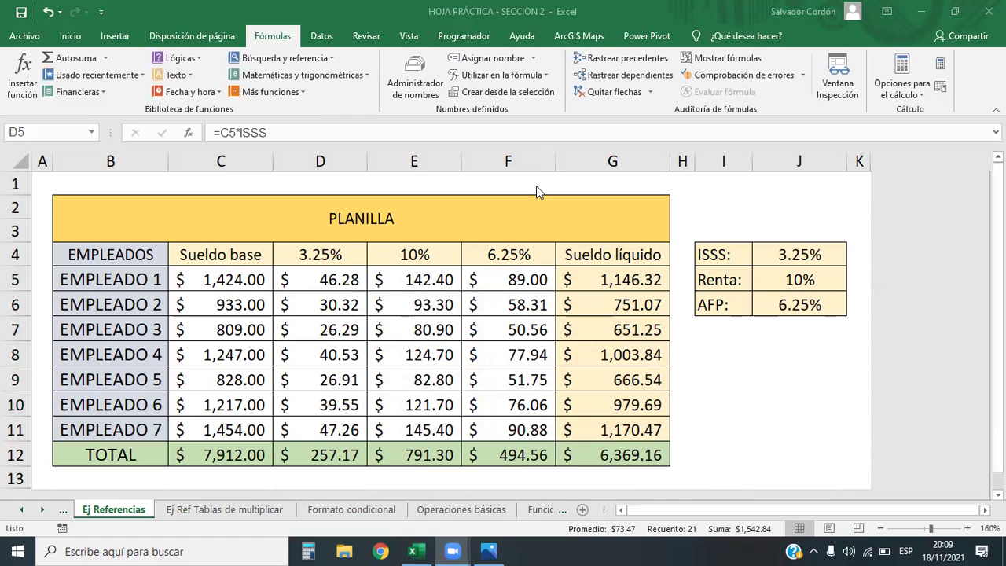
Review the AFP, ISSS and Renta entries in the list of defined names.
click(394, 95)
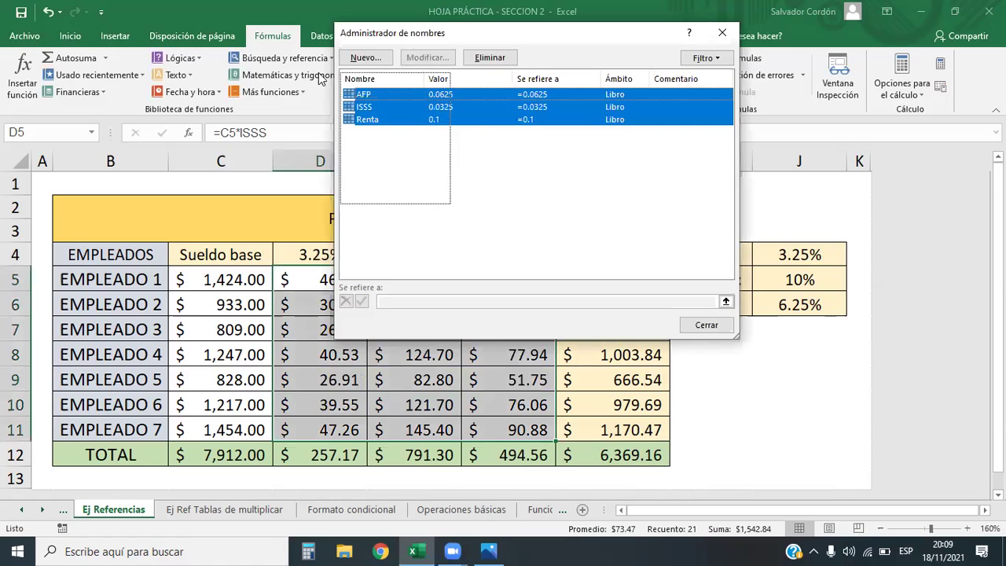
click(368, 107)
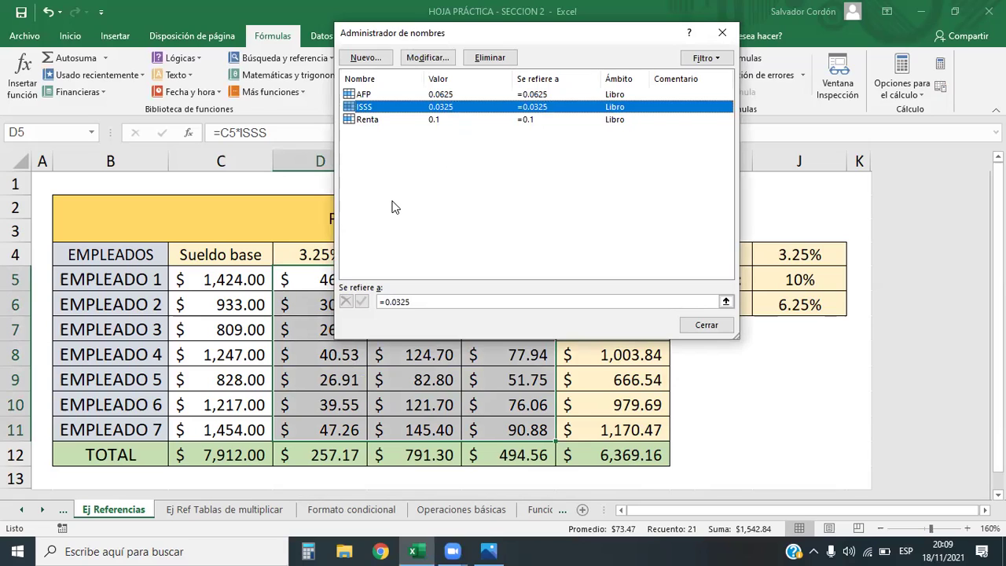
drag(459, 203, 355, 95)
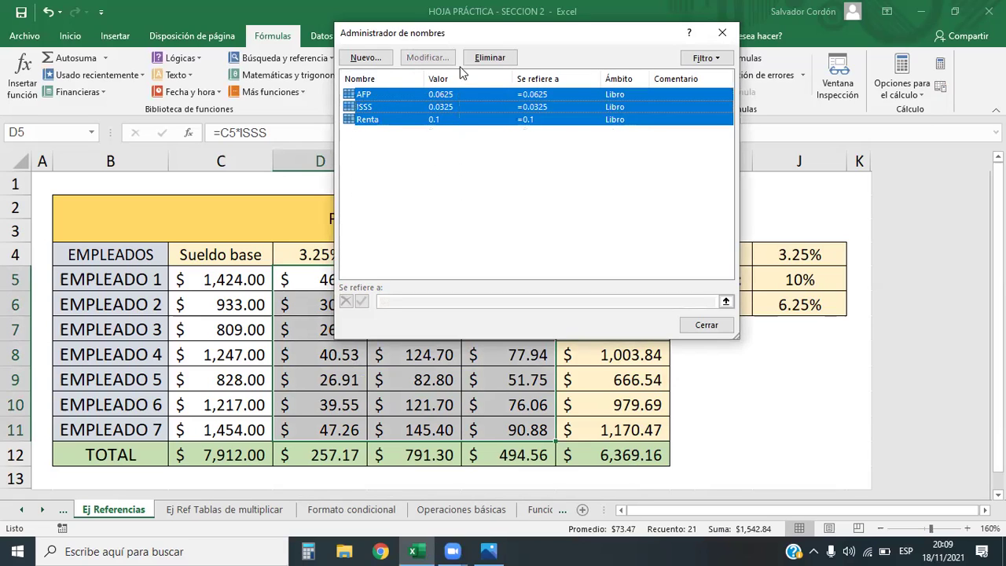
click(397, 95)
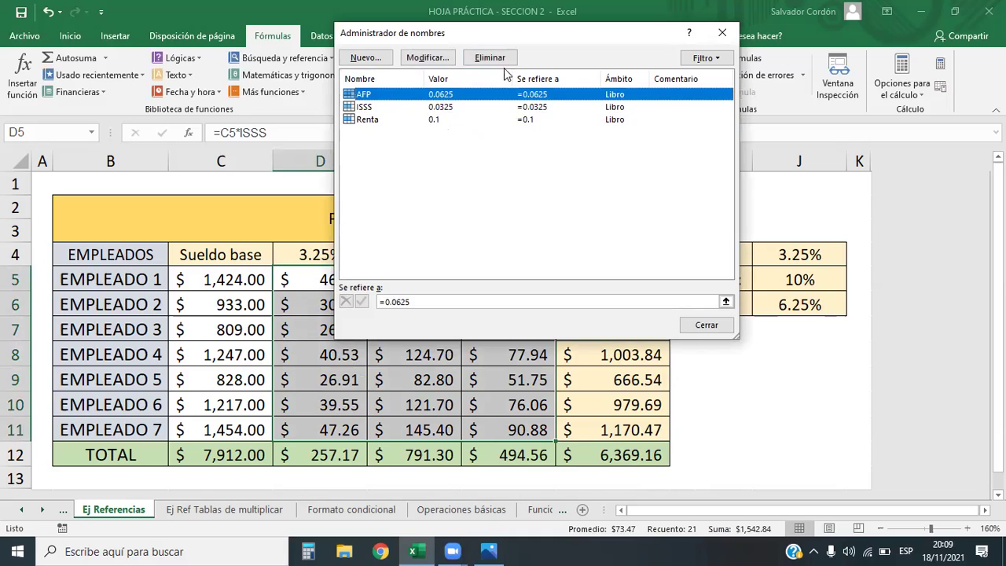
click(708, 327)
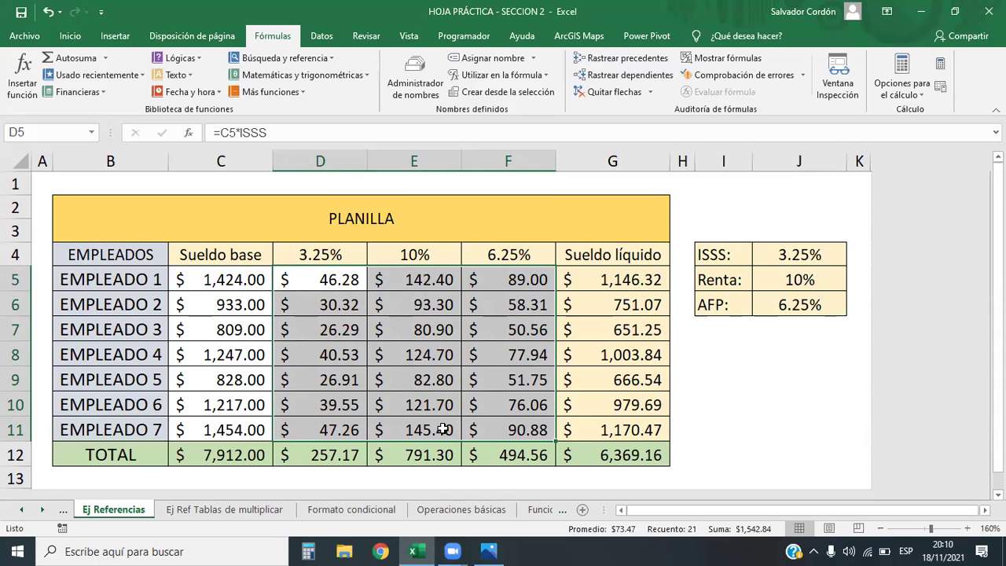
Examine the AFP deductions in F5:F11 and the formula for EMPLEADO 2 in F6.
click(567, 324)
drag(530, 280, 525, 431)
click(517, 311)
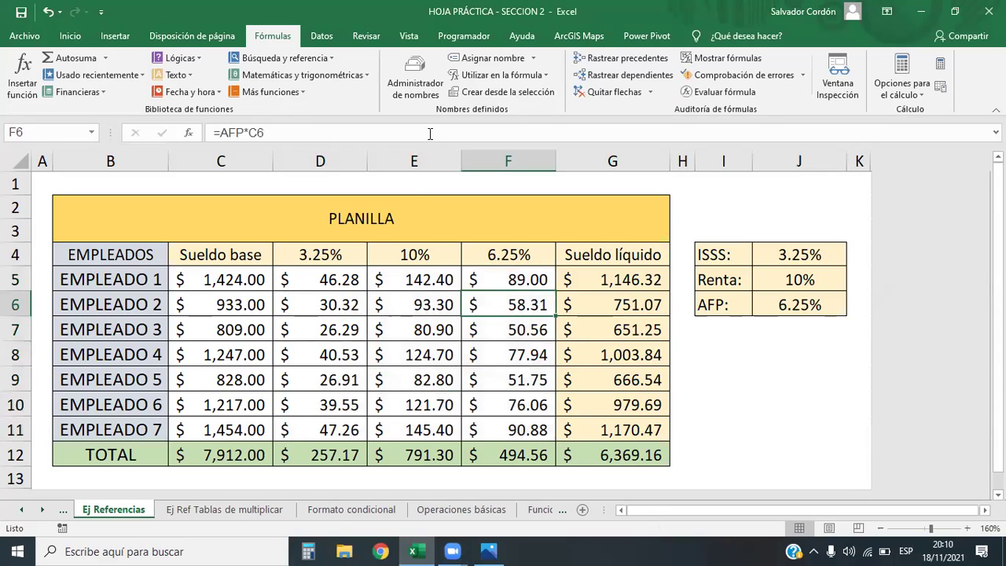
Edit the defined name AFP so that it refers to the constant 0.02.
click(415, 79)
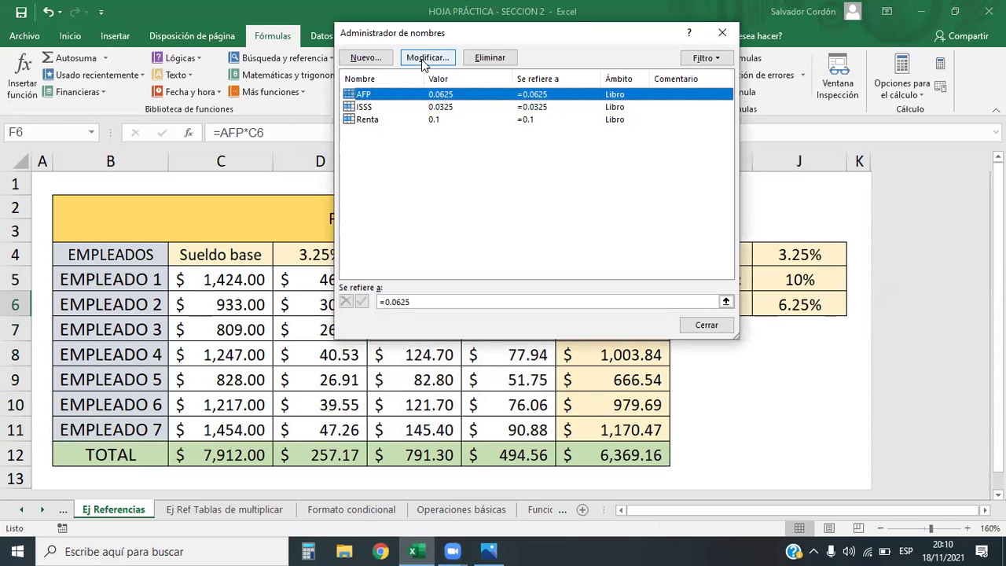
click(425, 61)
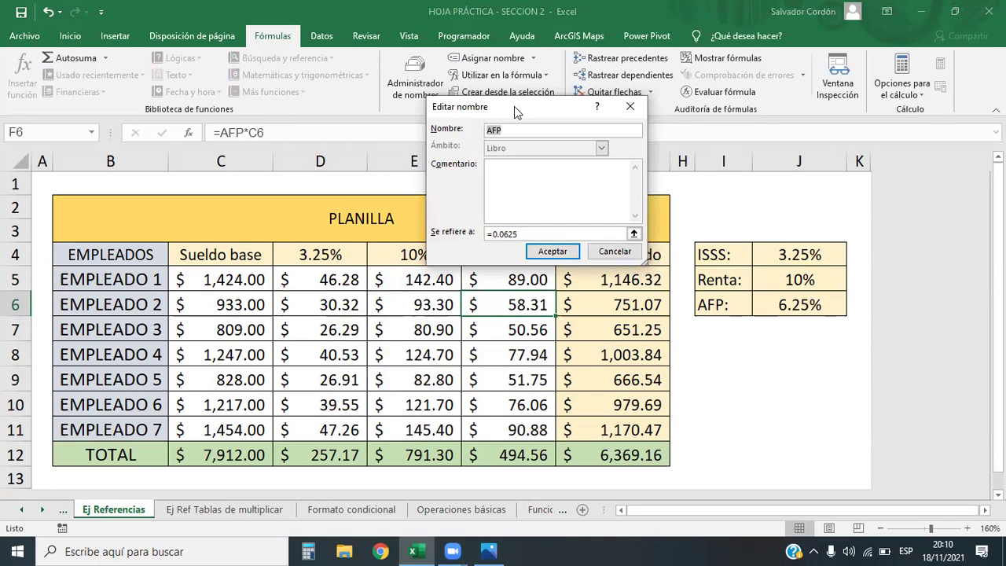
drag(514, 106, 338, 119)
click(334, 242)
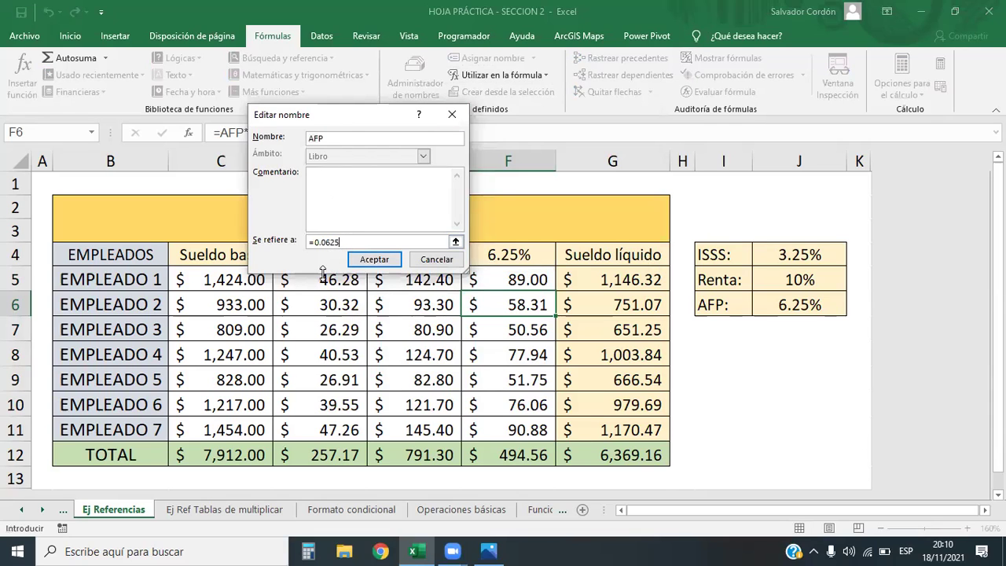
key(BackSpace)
key(BackSpace)
key(BackSpace)
key(BackSpace)
key(BackSpace)
text(.2)
key(BackSpace)
text(02)
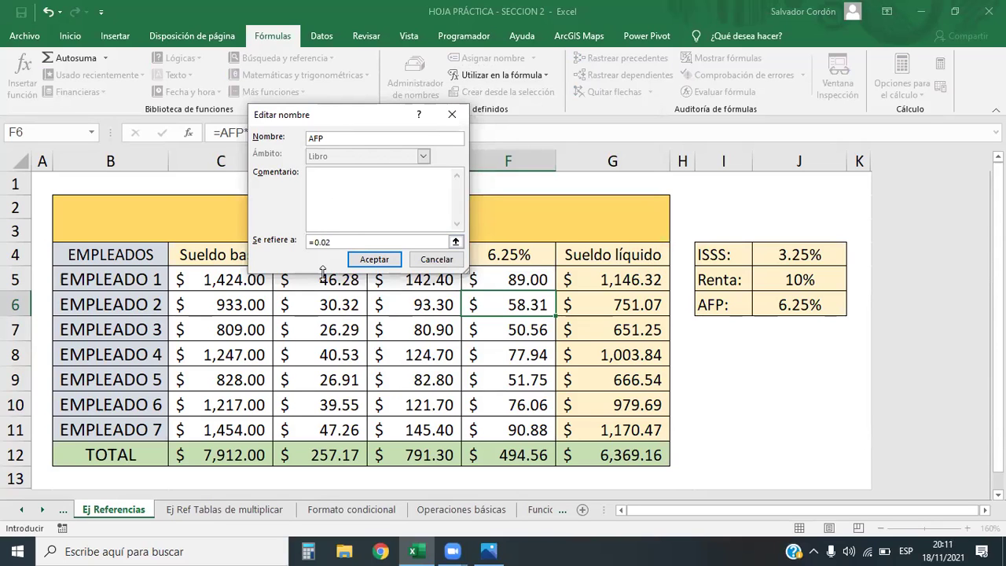
Switch to Calculator, divide 2 by 100 to check the decimal form of 2%, and close it.
click(308, 552)
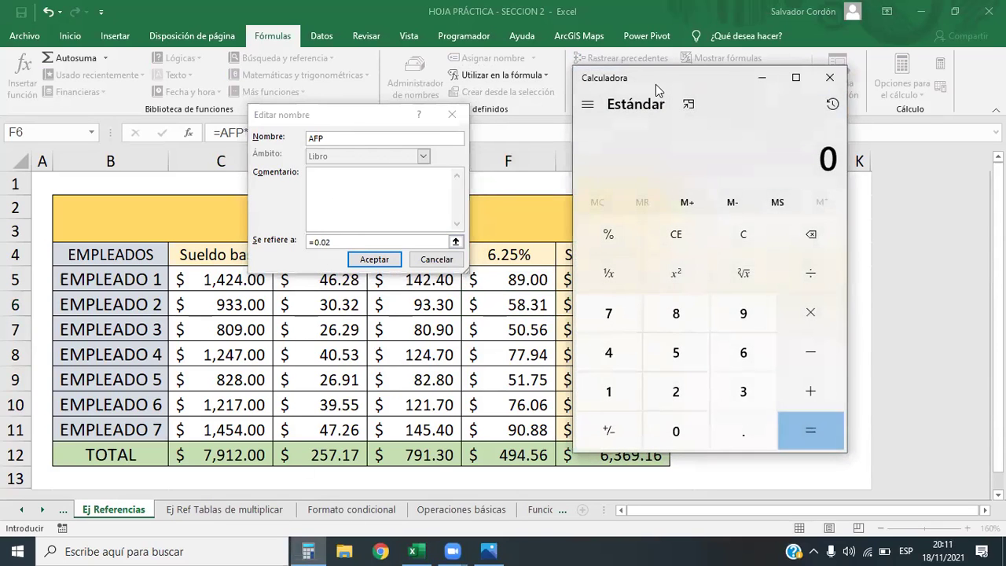
drag(656, 84, 569, 87)
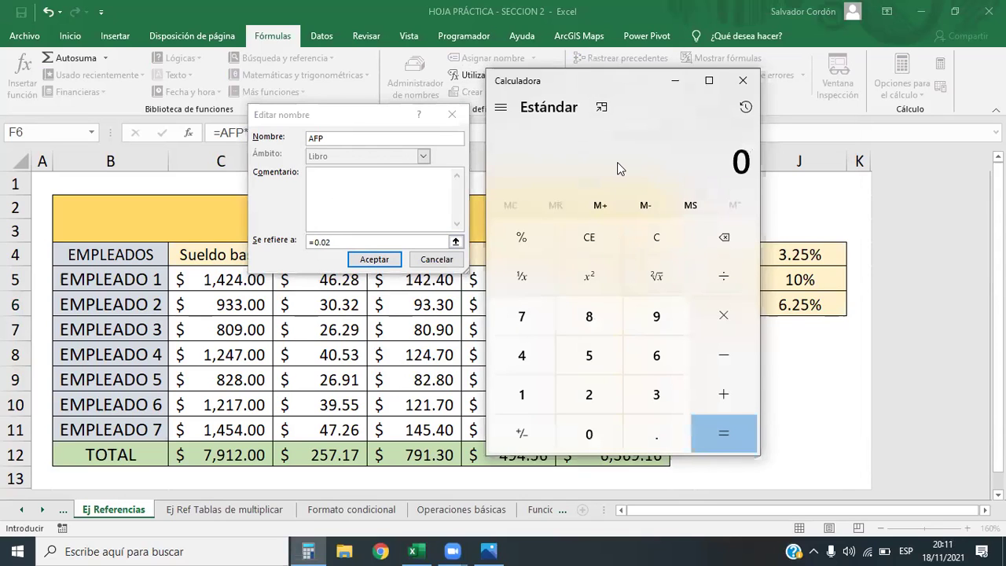
text(2)
text(/100)
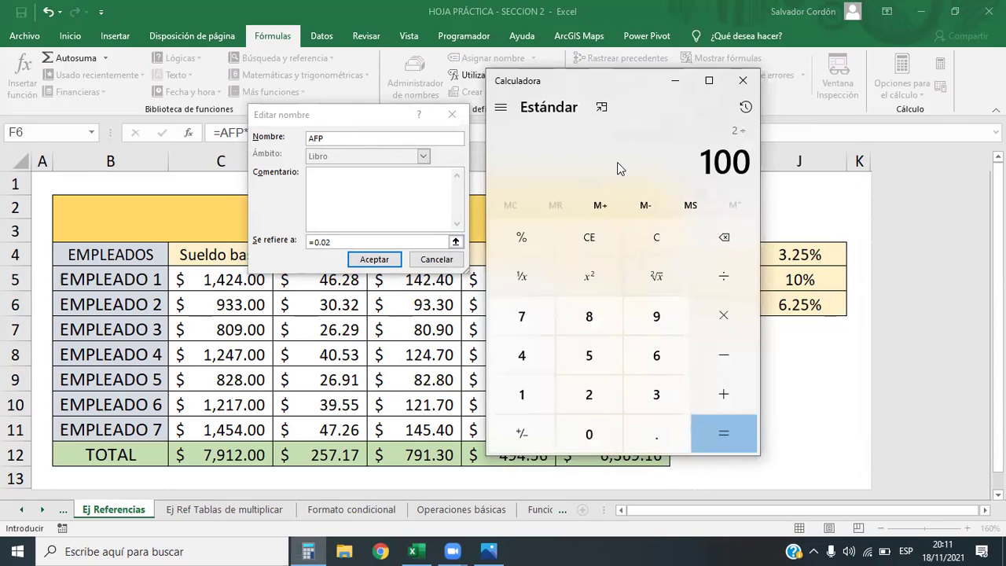
key(Return)
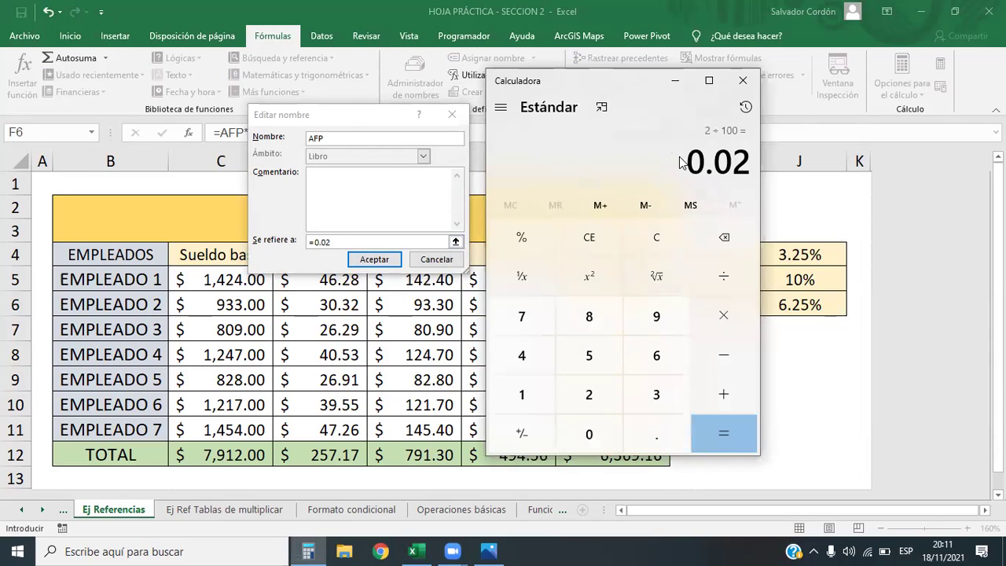
key(ctrl+c)
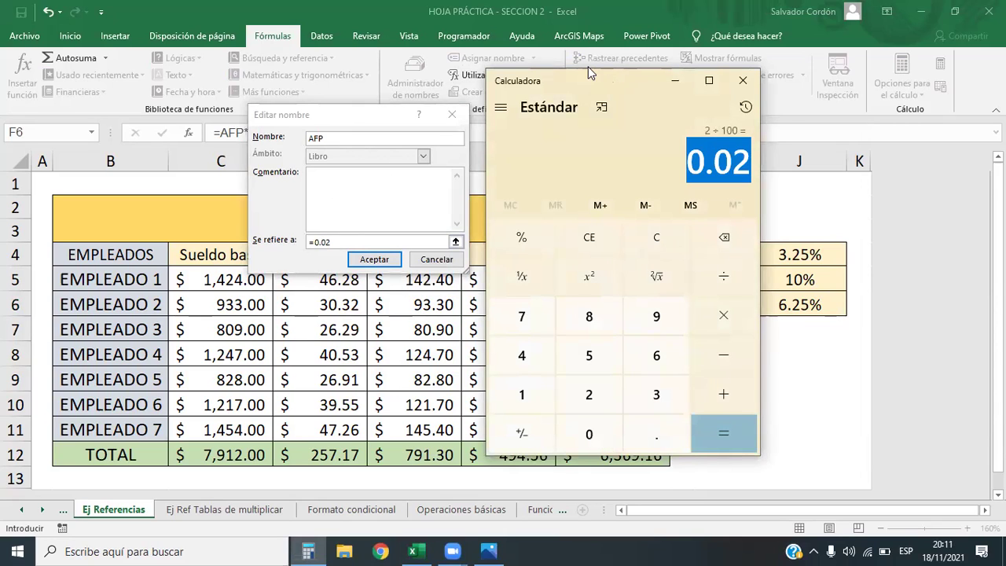
key(alt+Tab)
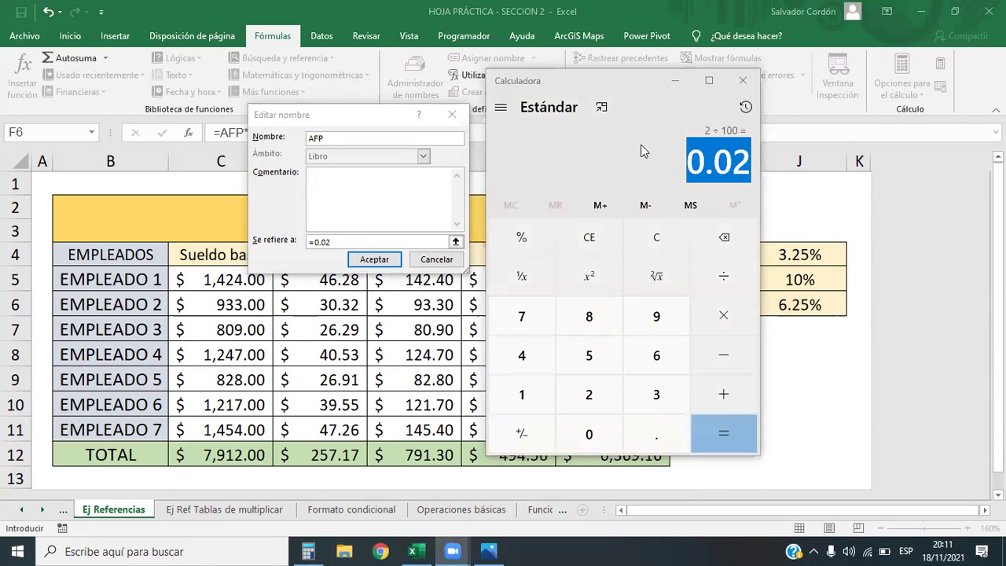
click(675, 163)
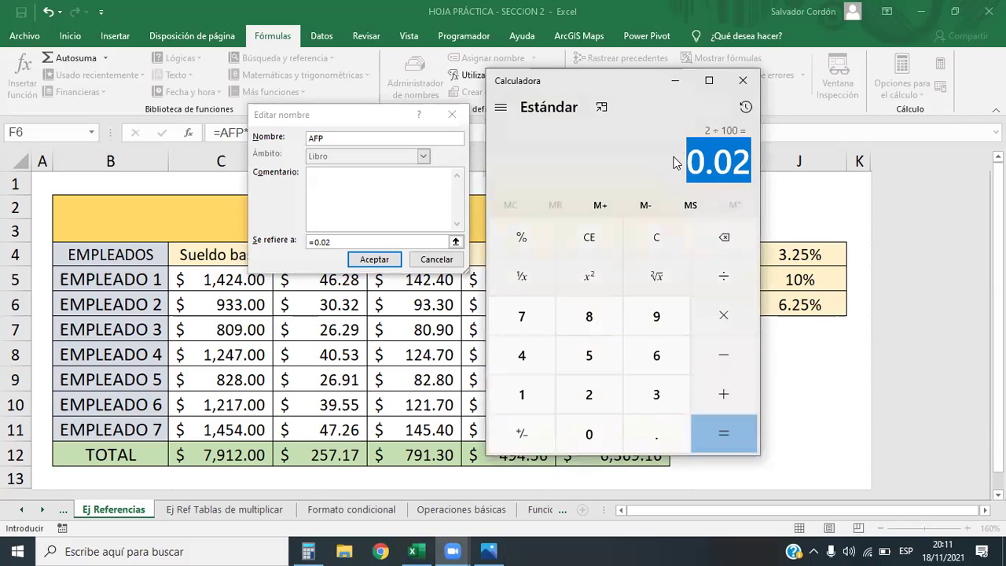
click(743, 80)
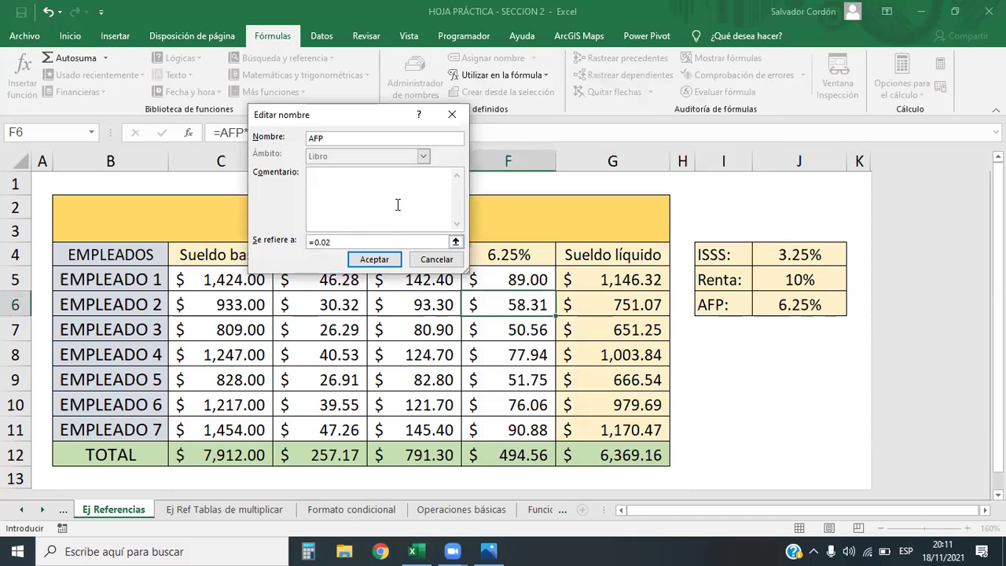
Apply the edited AFP definition and close the name manager.
click(374, 259)
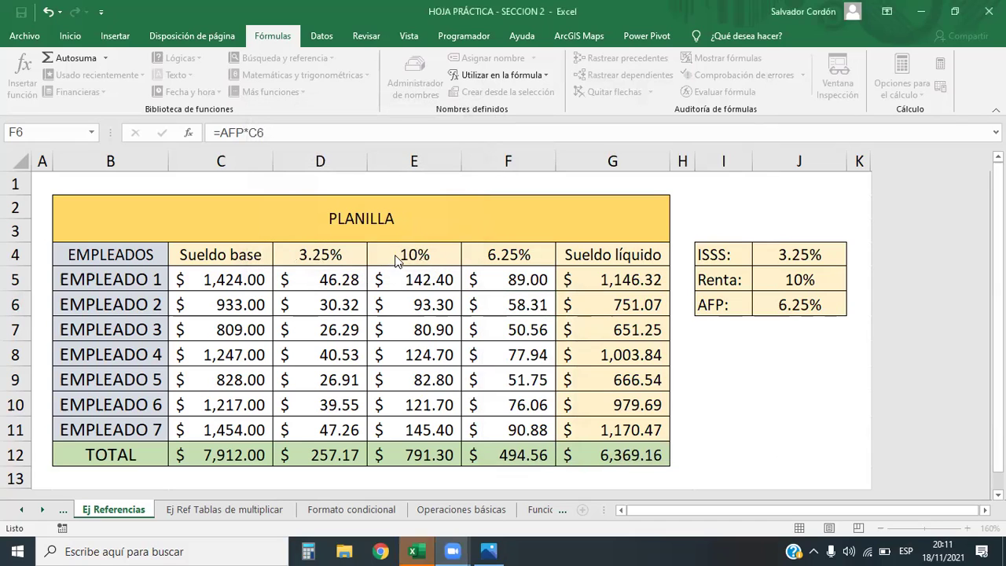
click(410, 550)
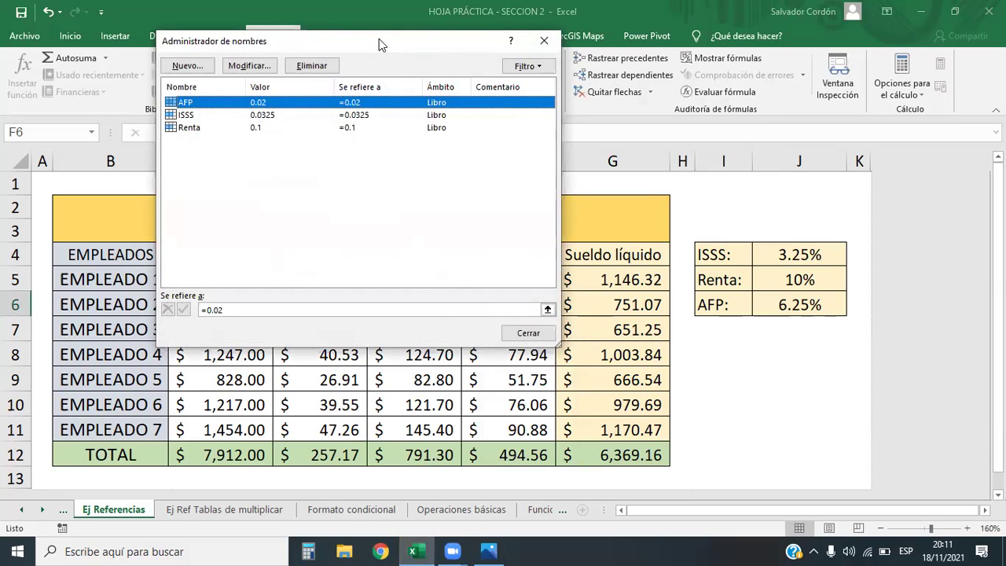
drag(379, 39, 494, 111)
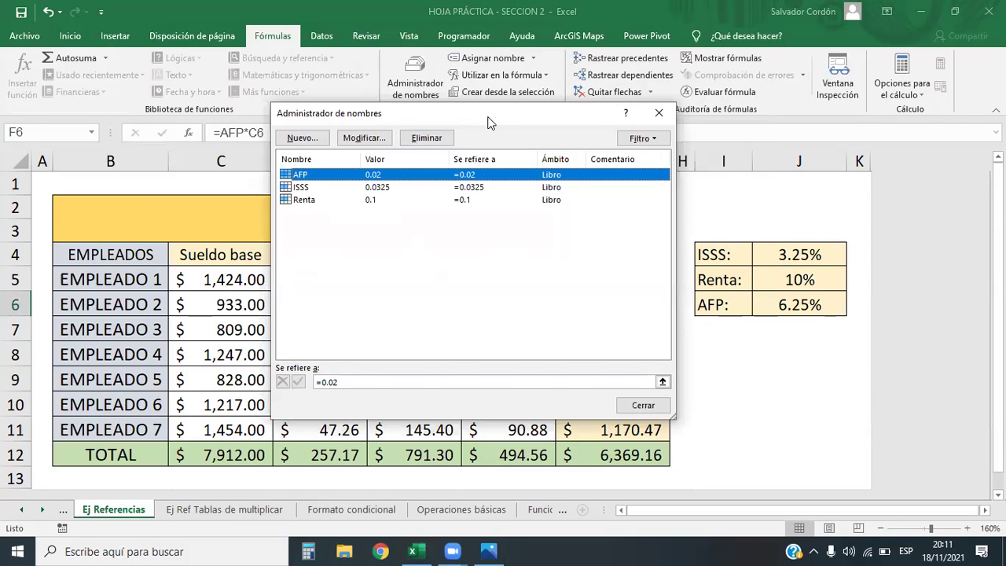
drag(488, 122, 242, 91)
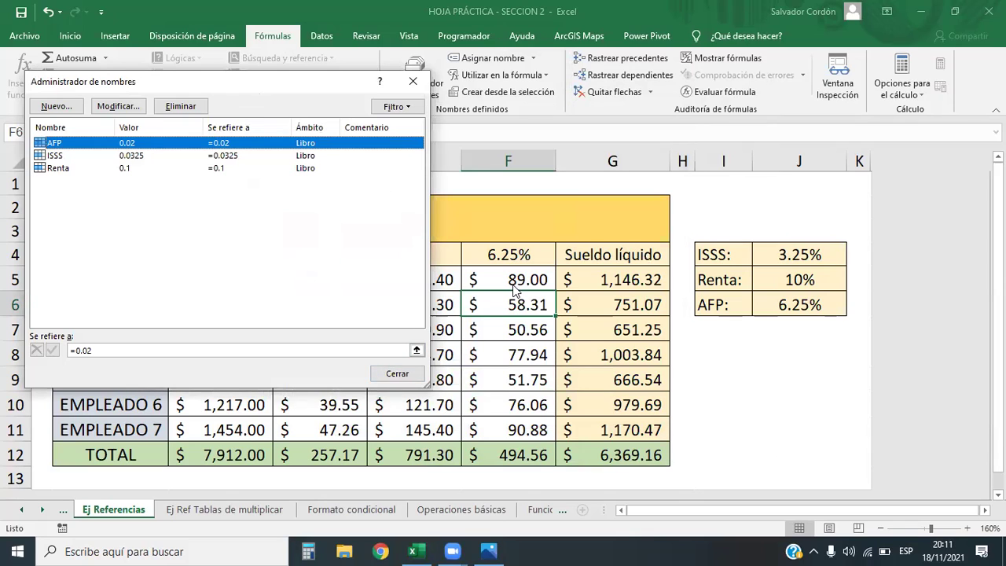
click(393, 373)
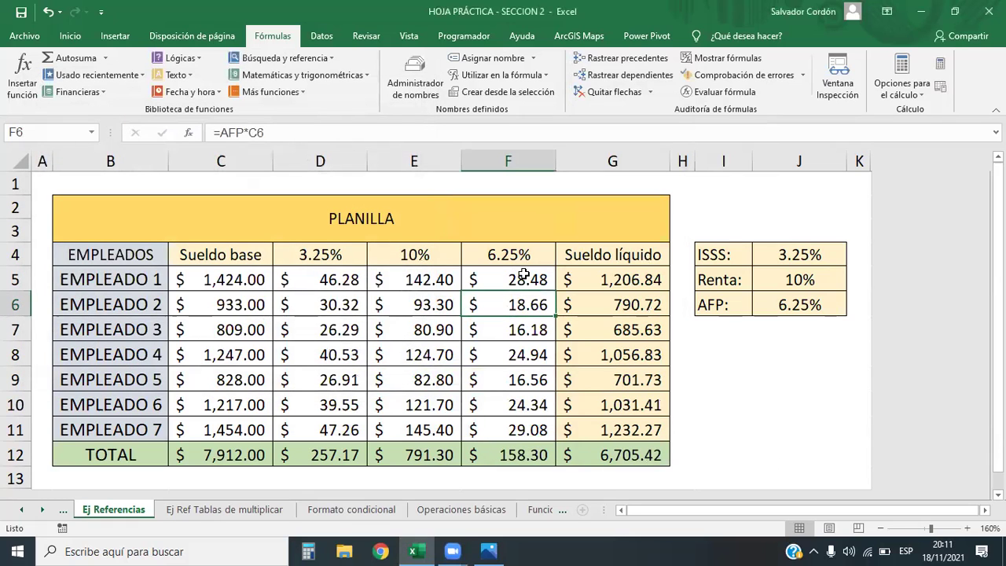
Cancel the accidental edit in F6 and examine the AFP deductions in F5:F11.
key(F2)
drag(529, 405, 535, 381)
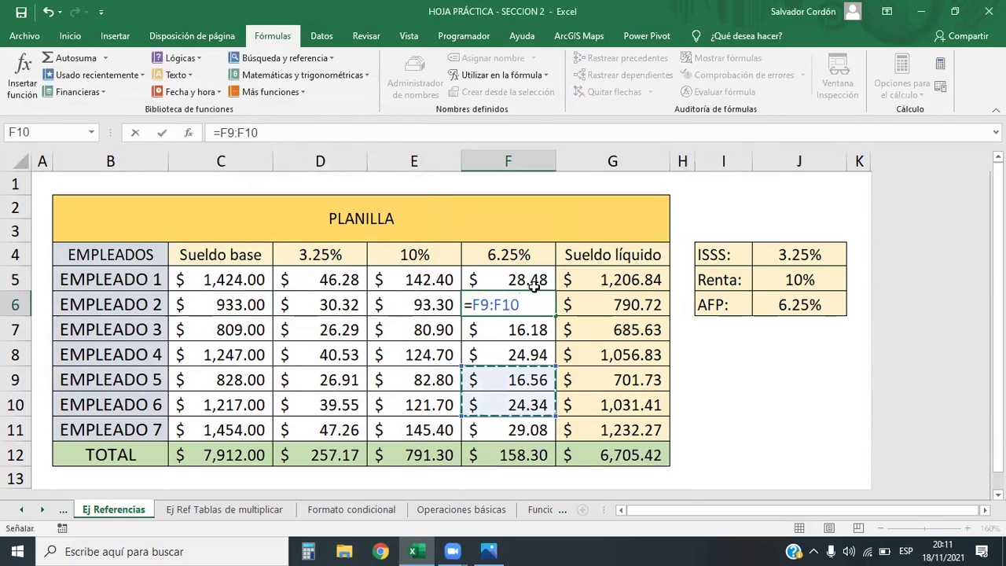
key(Escape)
drag(534, 280, 529, 430)
Reopen the AFP name's definition to inspect its constant, and close the name manager.
click(433, 74)
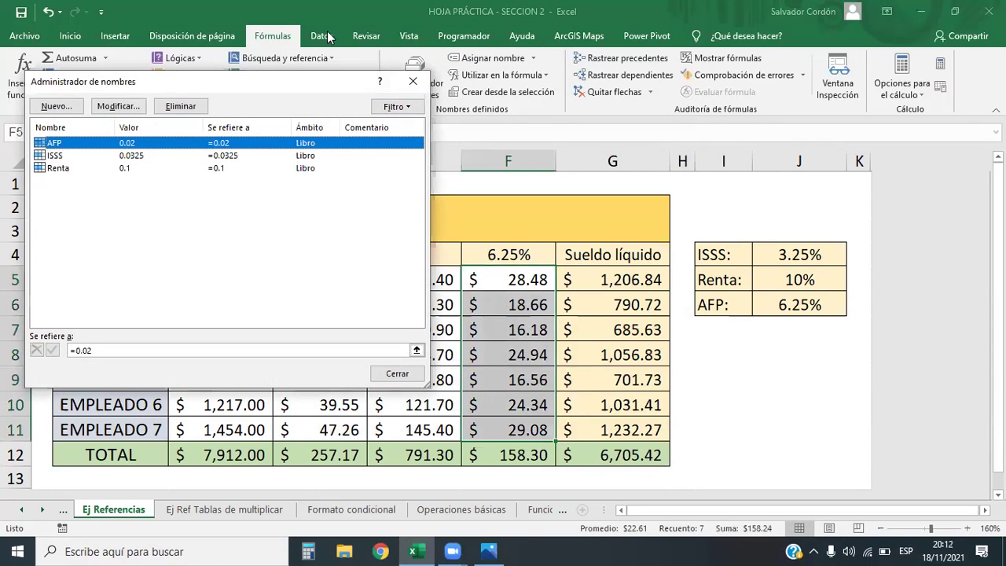
double_click(153, 143)
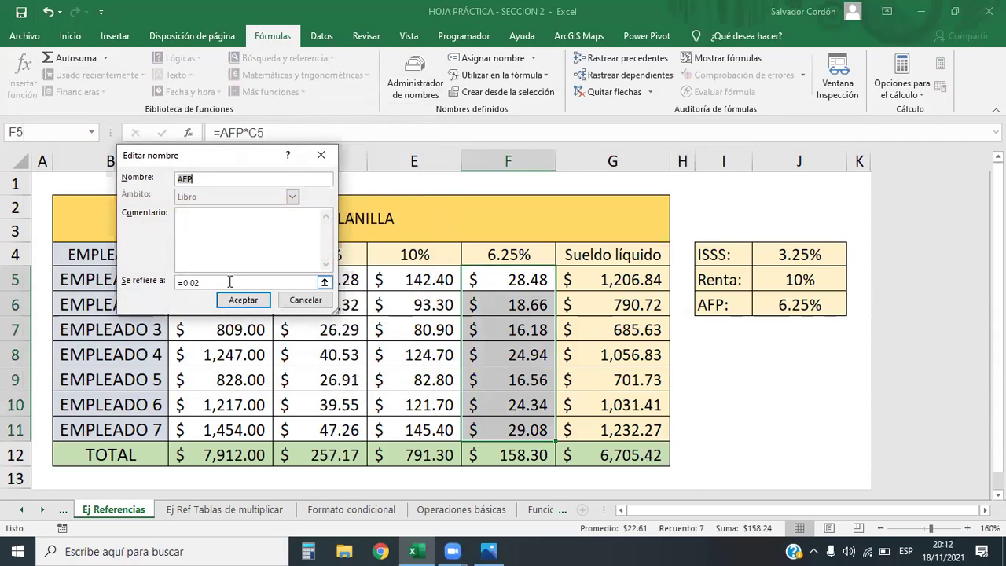
click(230, 281)
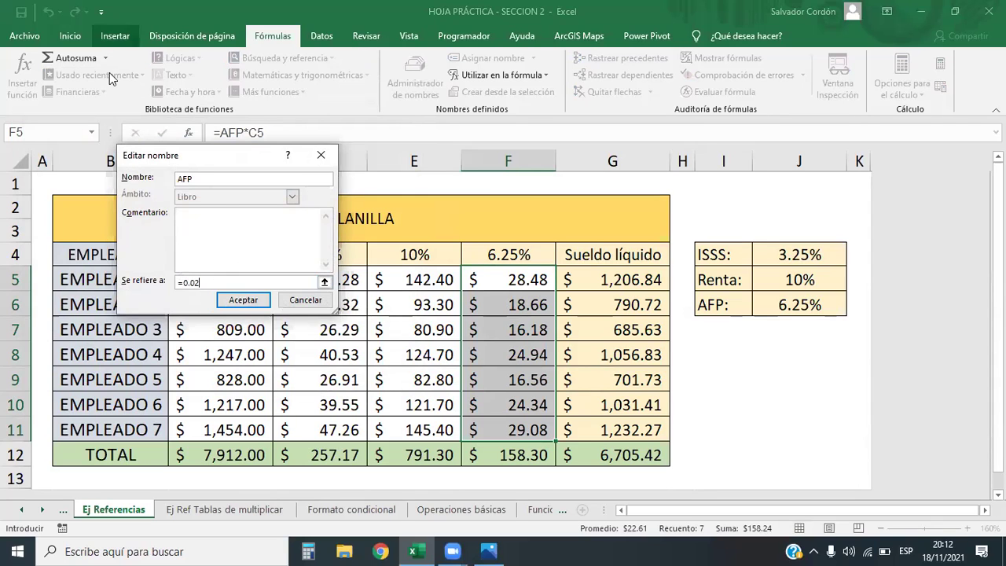
click(245, 300)
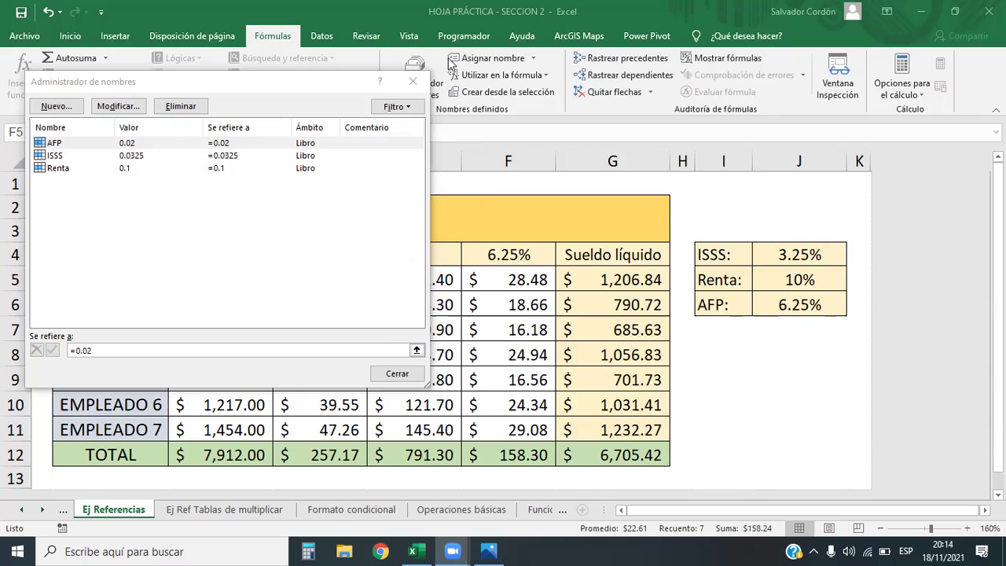
click(414, 82)
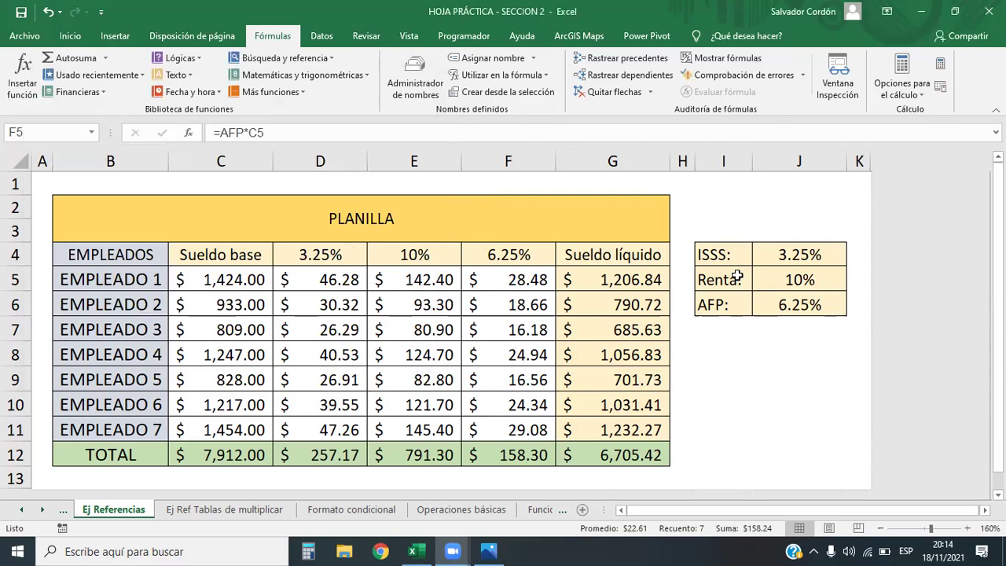
Set the ISSS rate in J4 of the rates table to 3%.
key(F2)
drag(736, 281, 790, 287)
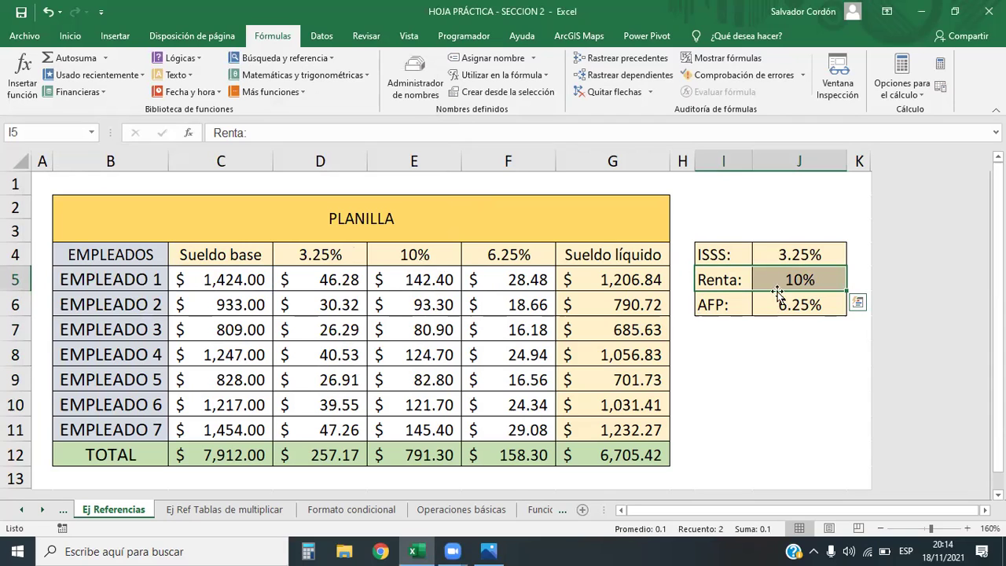
click(791, 259)
click(794, 305)
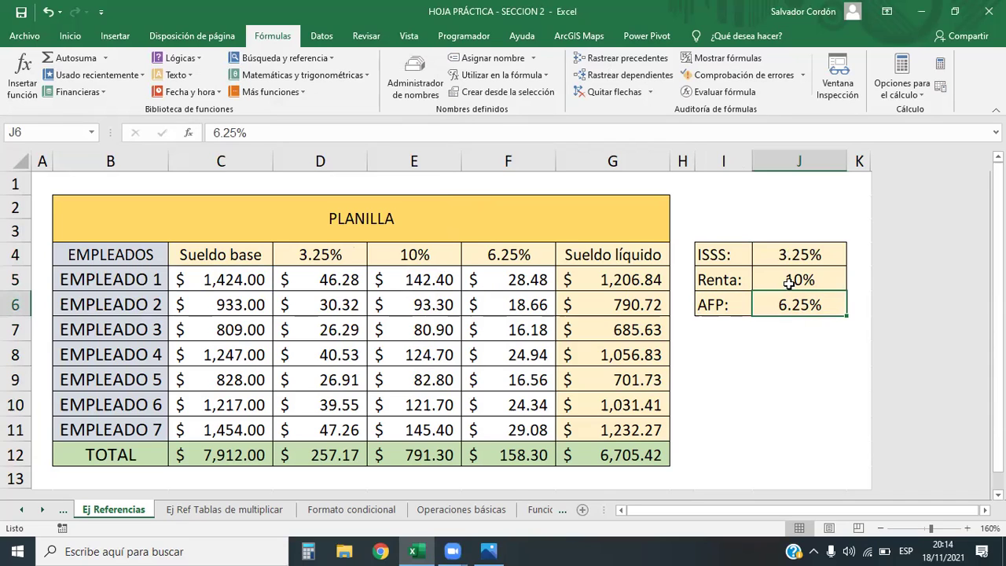
click(789, 253)
text(3%)
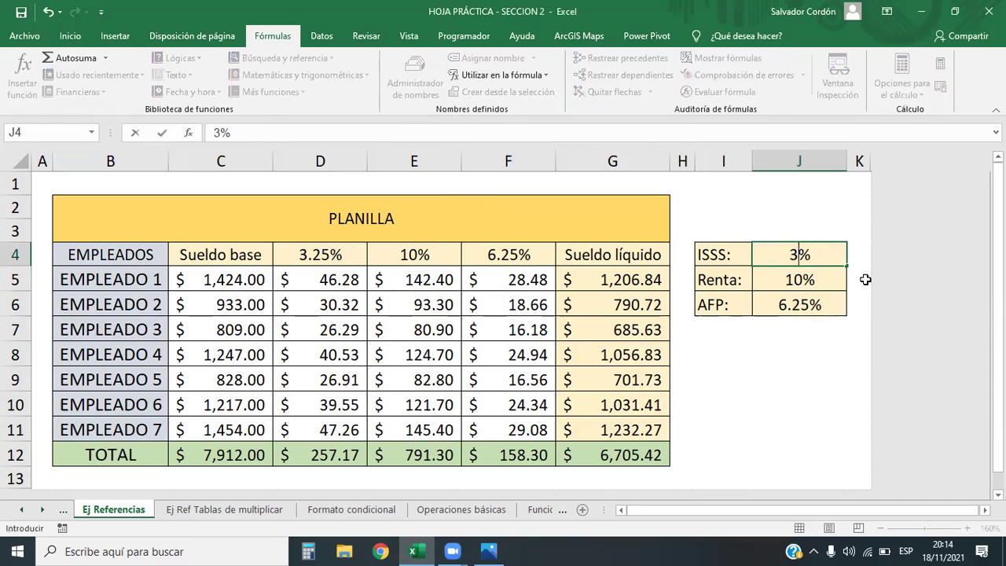
key(Return)
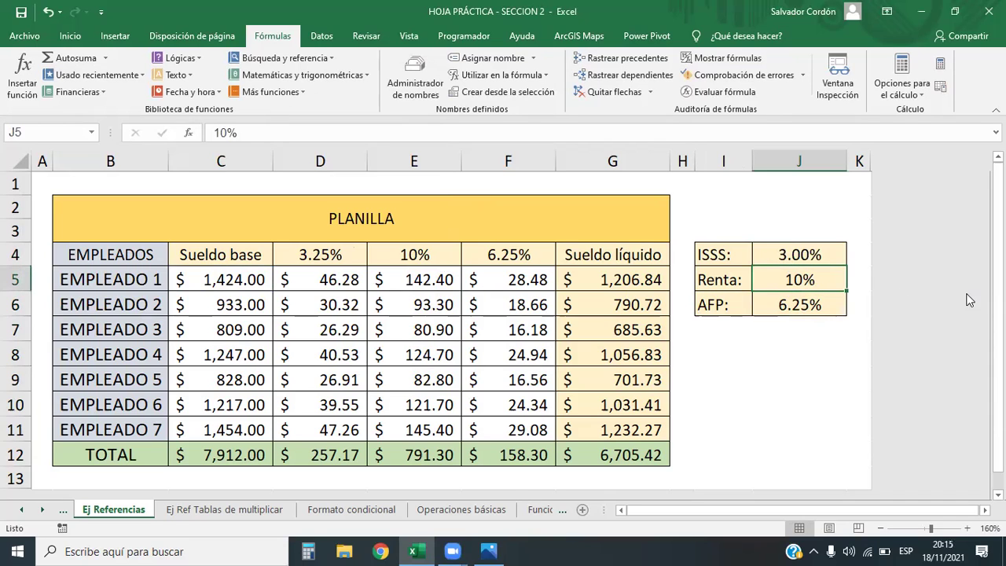
Set the AFP rate in J6 to 7.25% and open the name manager.
click(795, 309)
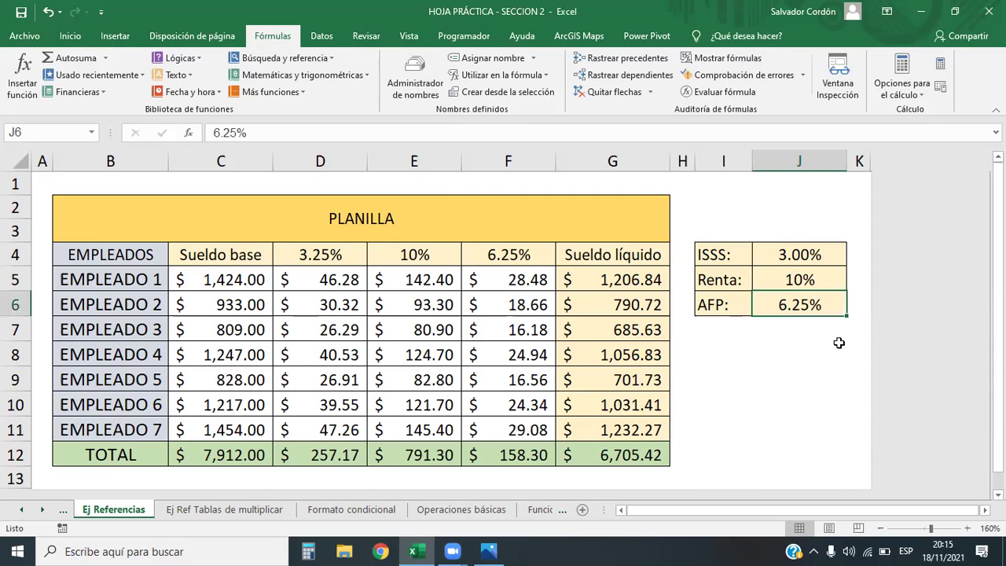
text(7.25)
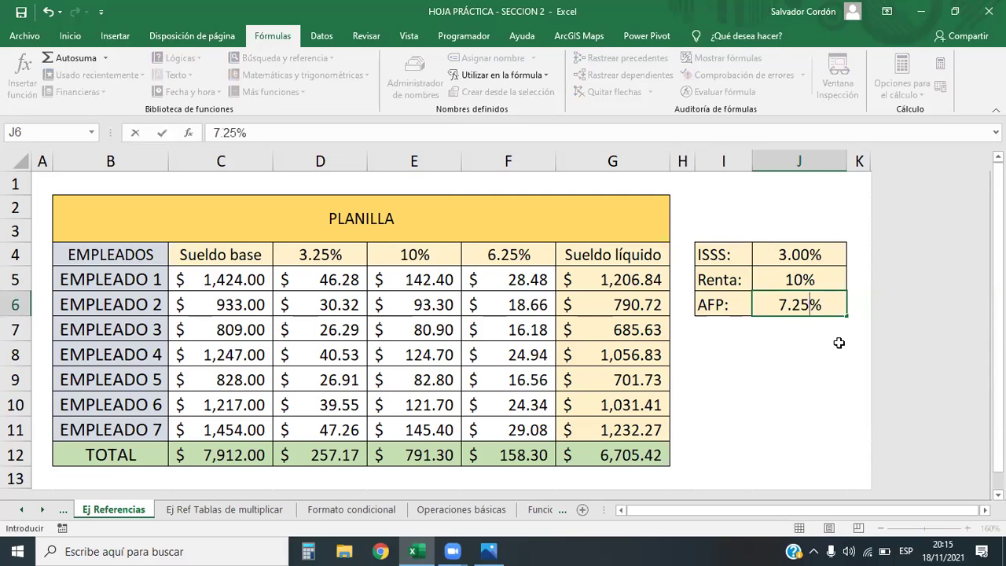
key(Return)
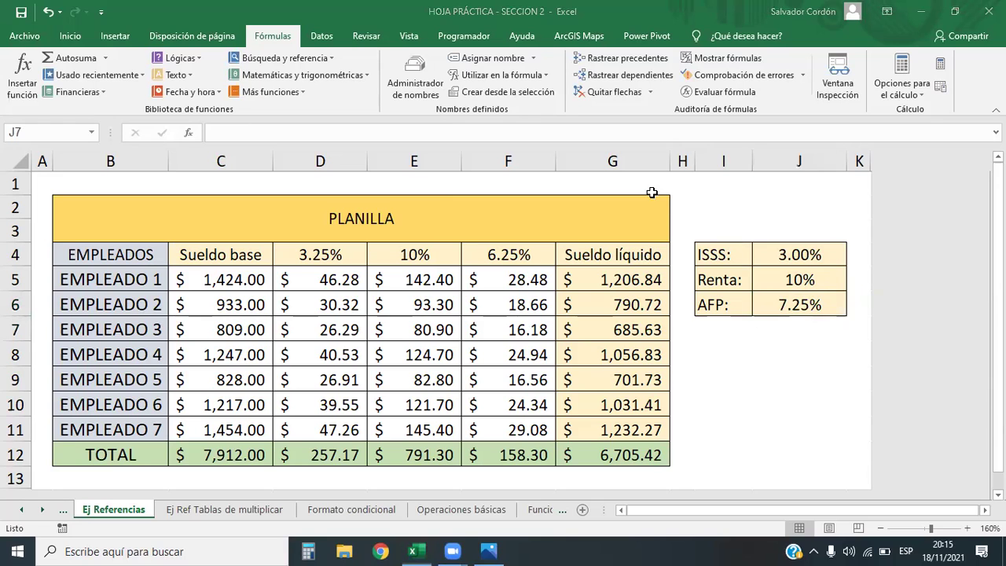
click(415, 75)
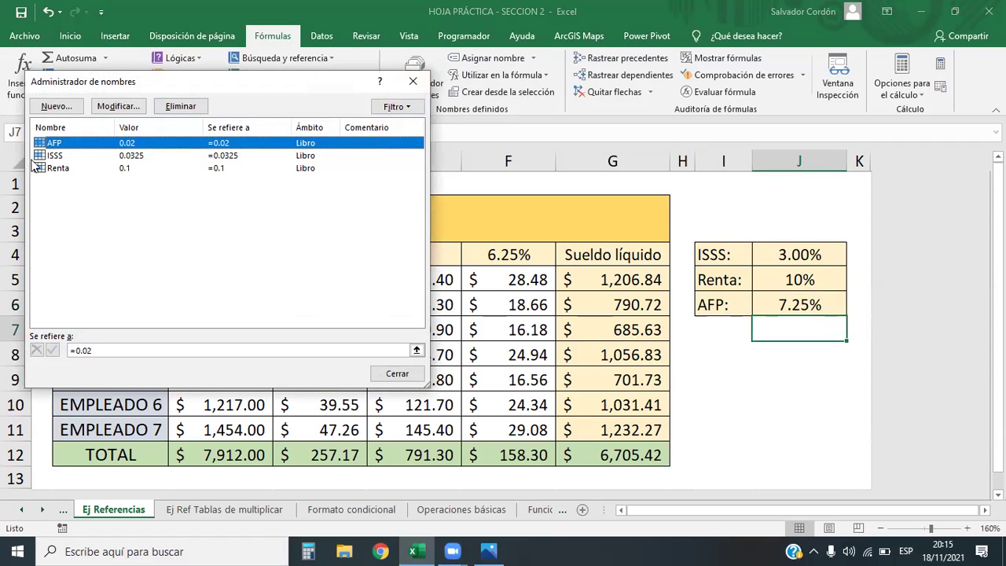
double_click(101, 155)
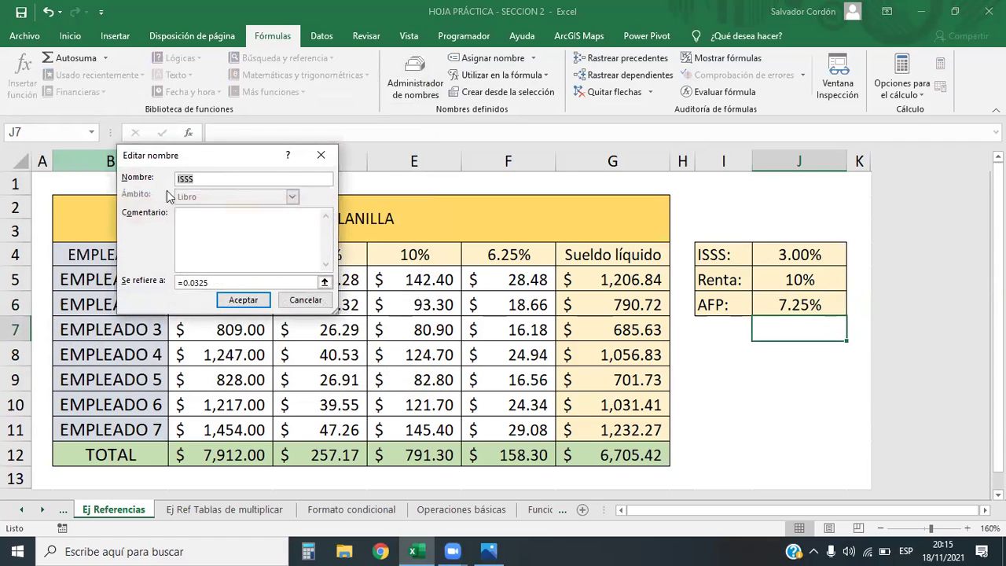
double_click(195, 283)
key(Right)
key(BackSpace)
key(BackSpace)
key(BackSpace)
key(Escape)
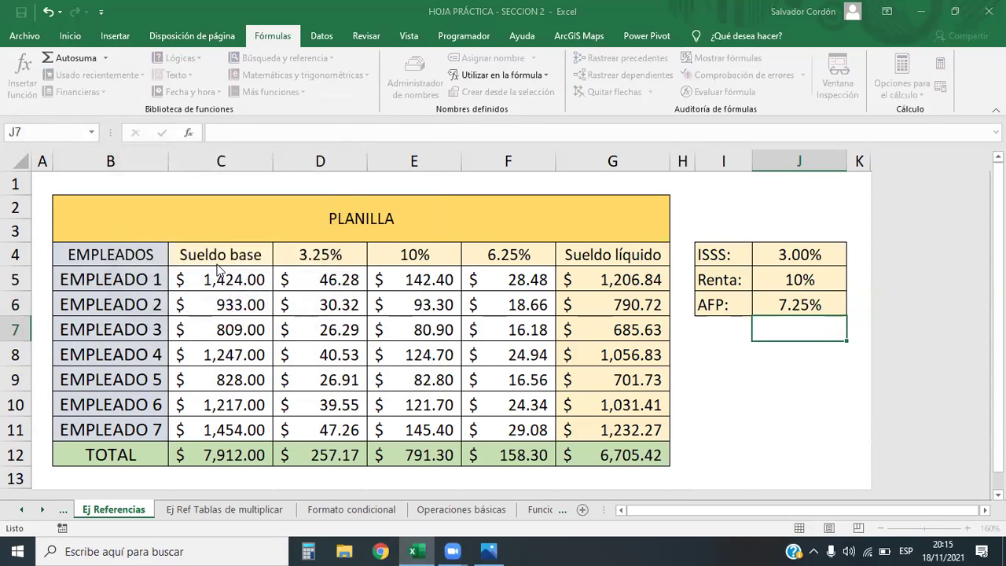
Redefine the constant of the ISSS name as =0.03 and accept the edit.
double_click(138, 151)
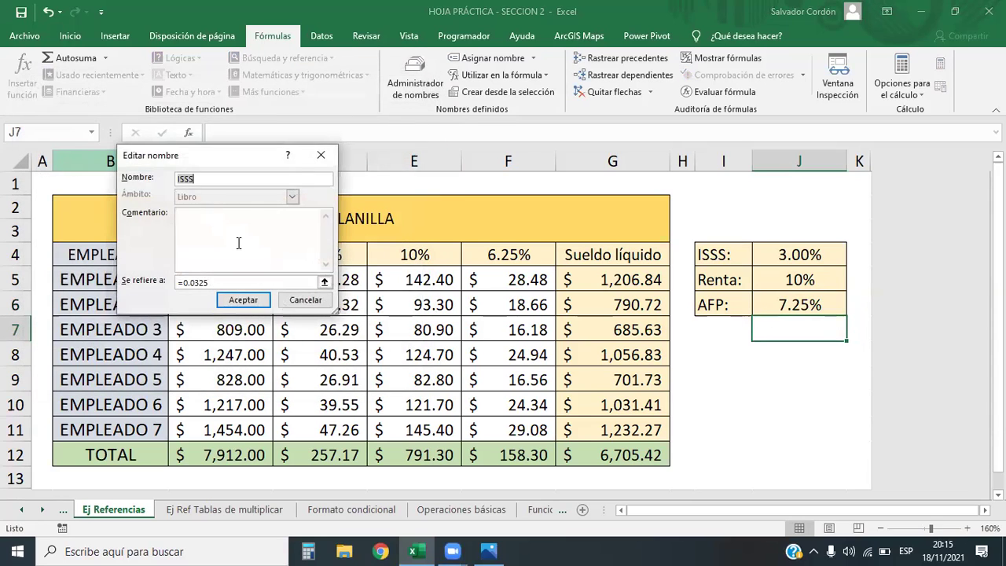
click(226, 285)
key(BackSpace)
key(BackSpace)
key(BackSpace)
text(3)
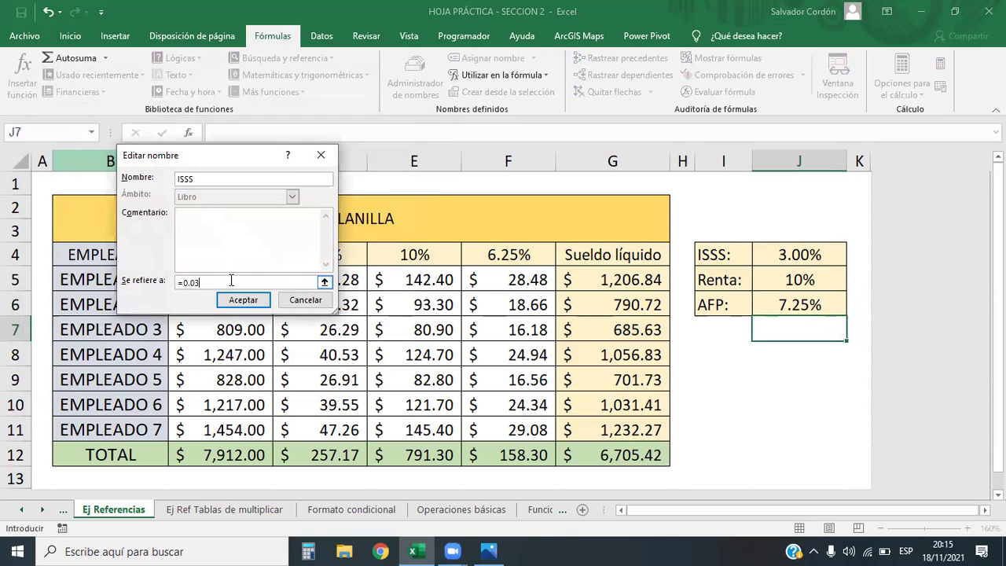
click(236, 300)
Redefine the constant of the AFP name as =0.0725 and close the name manager.
click(74, 143)
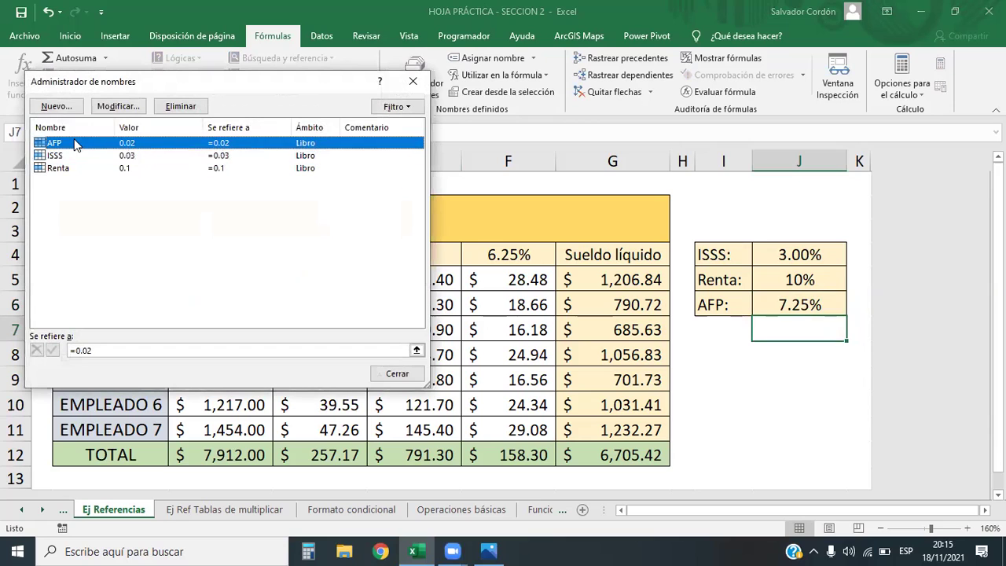
double_click(76, 143)
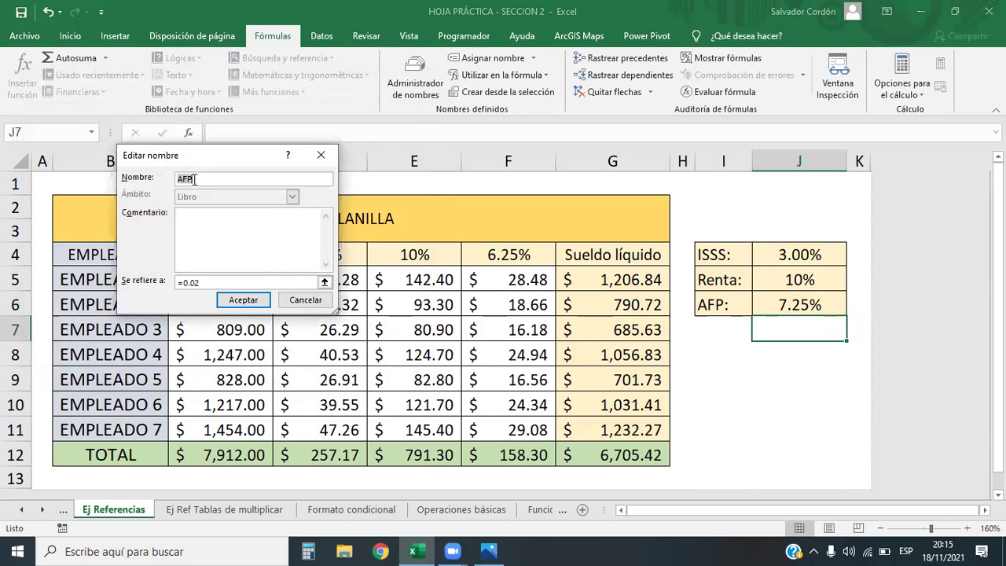
click(205, 280)
key(BackSpace)
key(BackSpace)
key(BackSpace)
key(BackSpace)
text(0.)
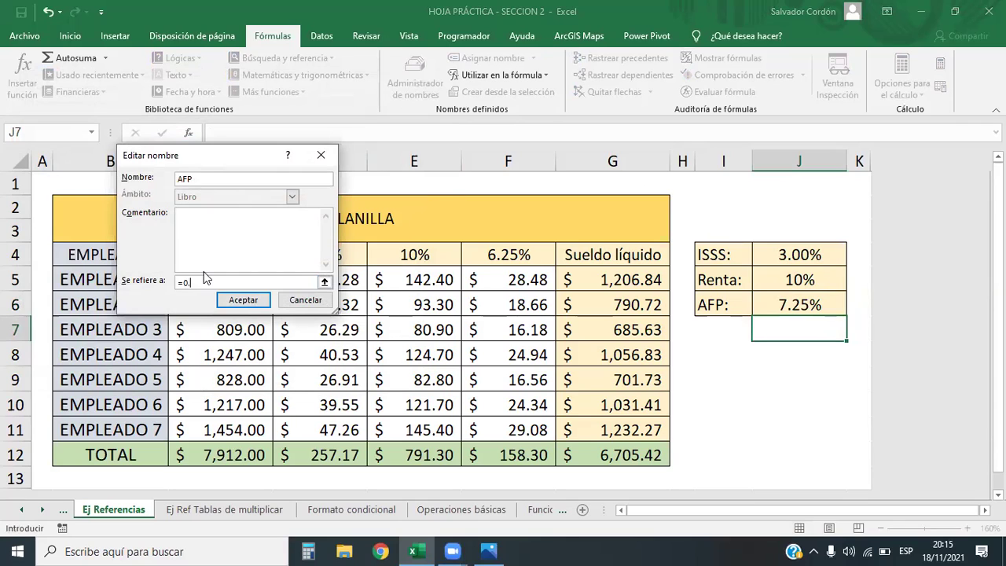
text(0725)
click(244, 301)
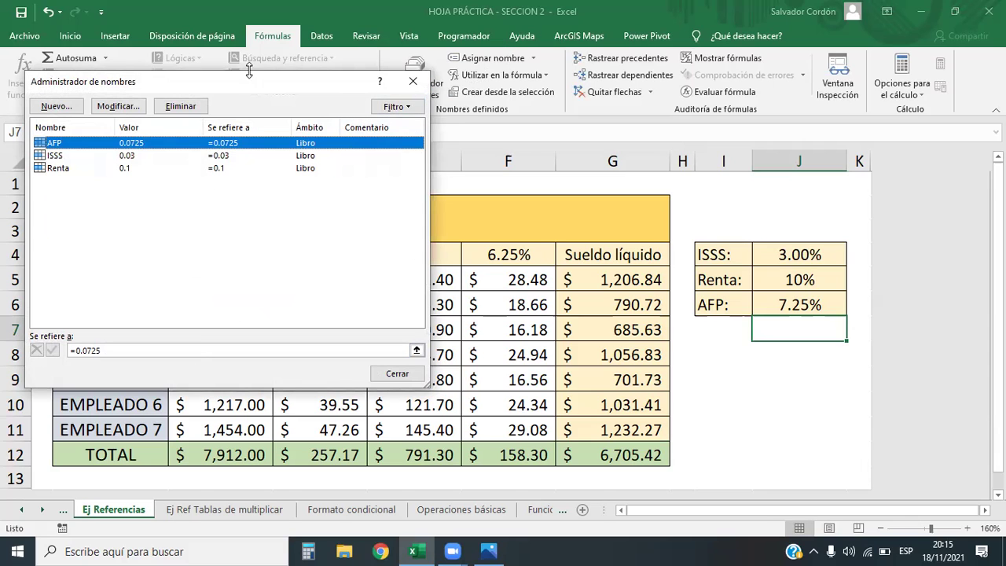
click(393, 375)
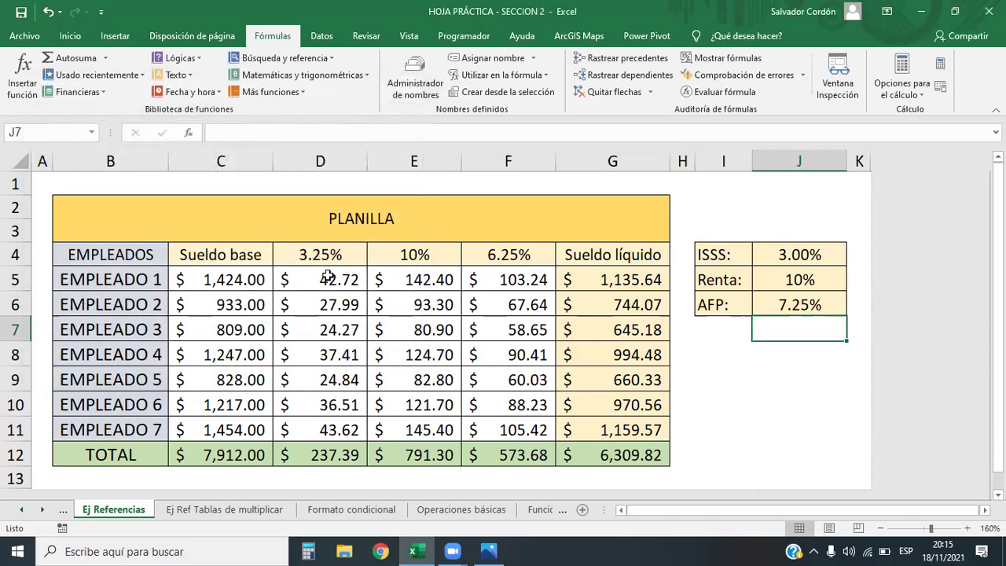
Examine the recalculated ISSS deductions in D5:D11 and AFP deductions in F5:F11.
drag(324, 276, 328, 422)
drag(540, 277, 514, 438)
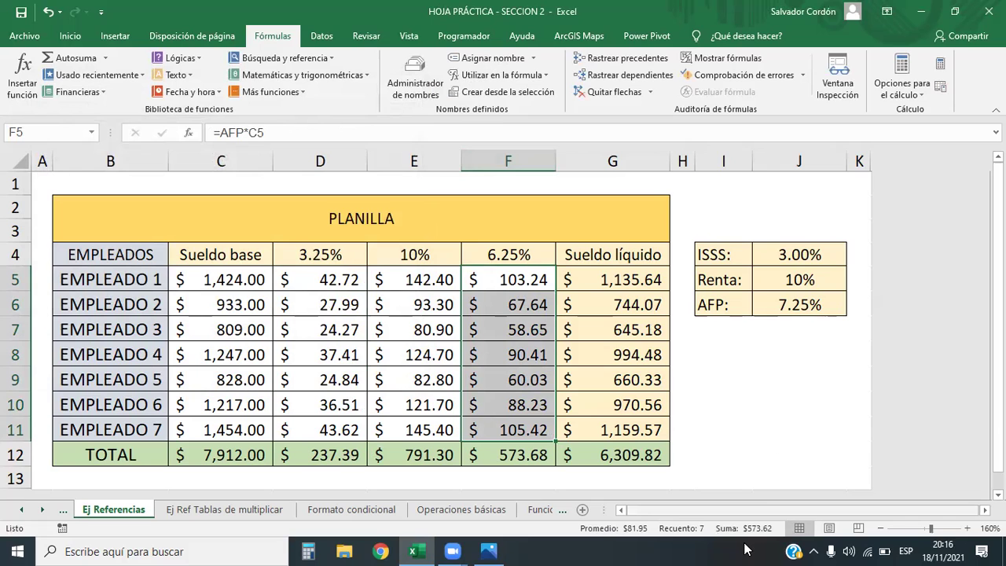
Insert a blank worksheet right after the Ej Referencias sheet and make it the active sheet.
click(583, 510)
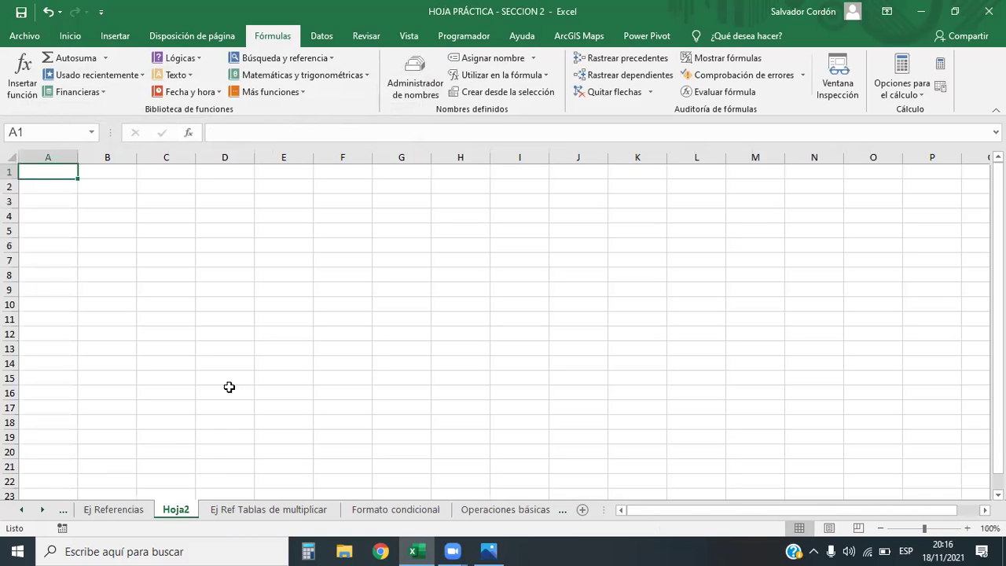
click(140, 510)
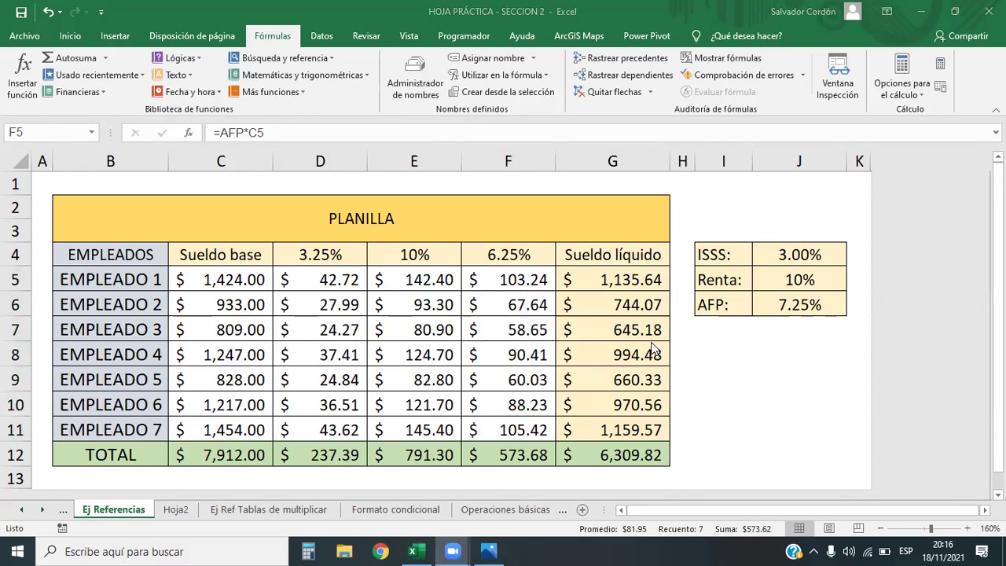
click(174, 510)
click(183, 229)
click(179, 219)
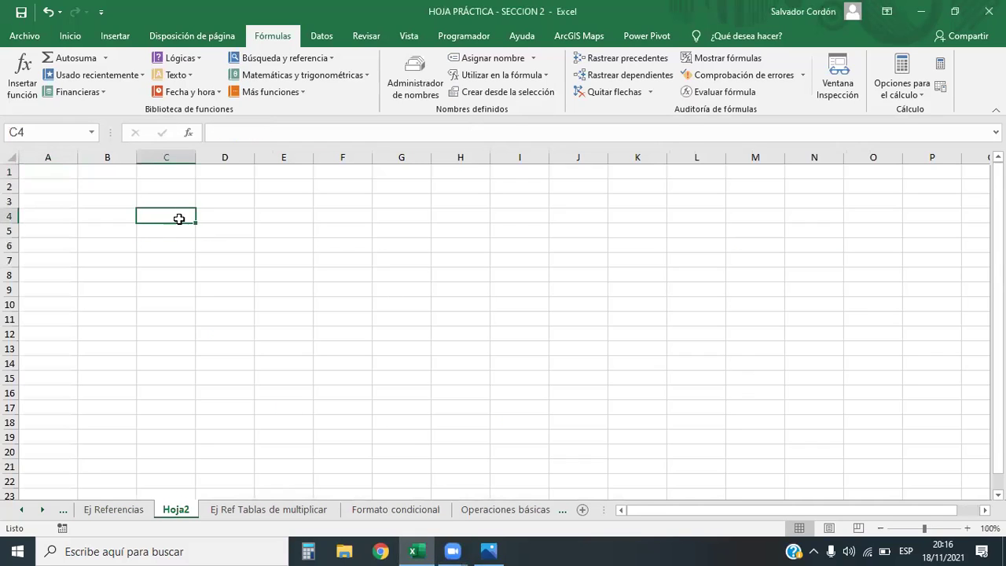
ctrl+scroll(186, 262, up, 2)
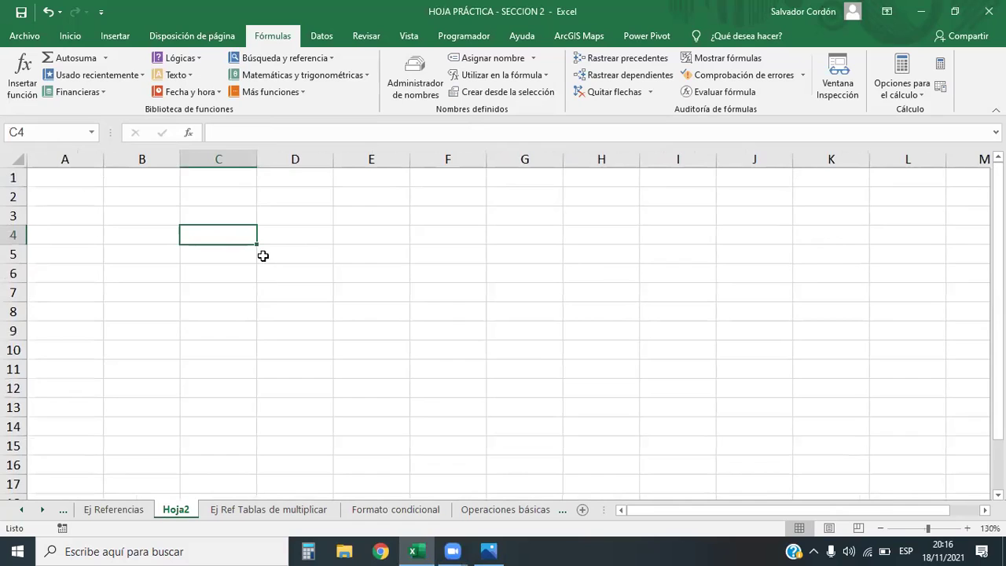
ctrl+scroll(263, 256, up, 2)
Enter the label C8T in cell C3 of the new worksheet.
click(331, 316)
click(285, 251)
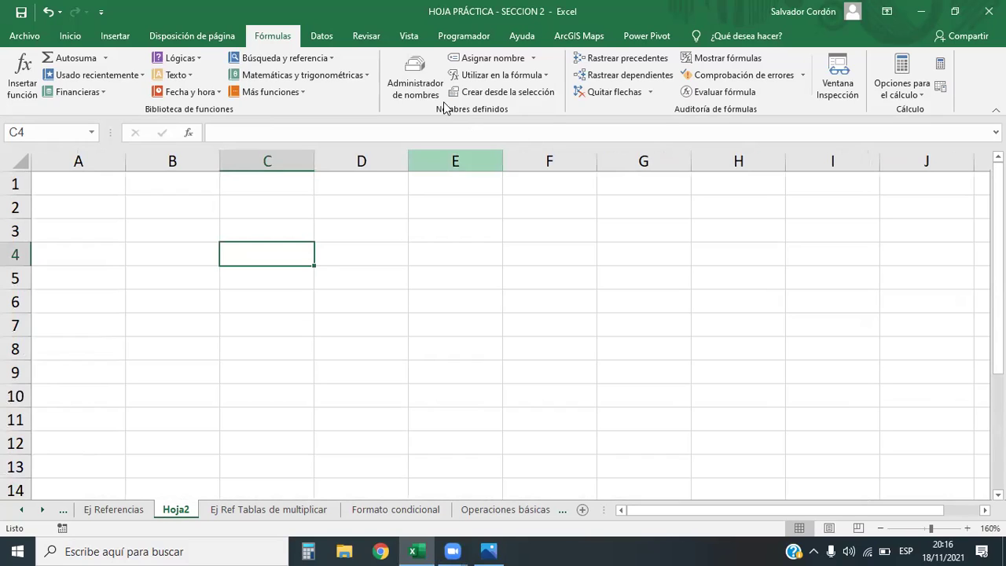
click(304, 257)
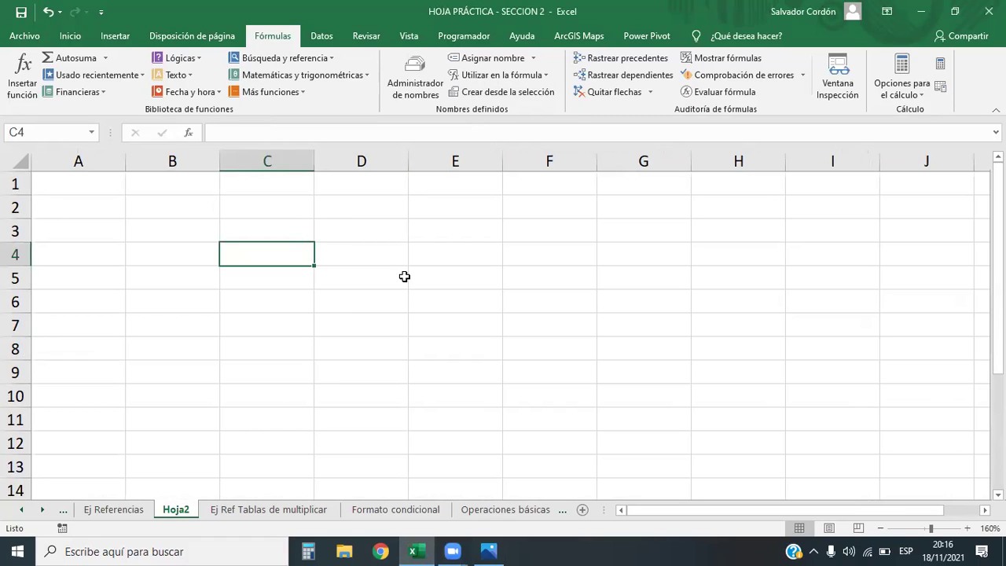
key(Up)
text(c)
key(Escape)
text(C8t)
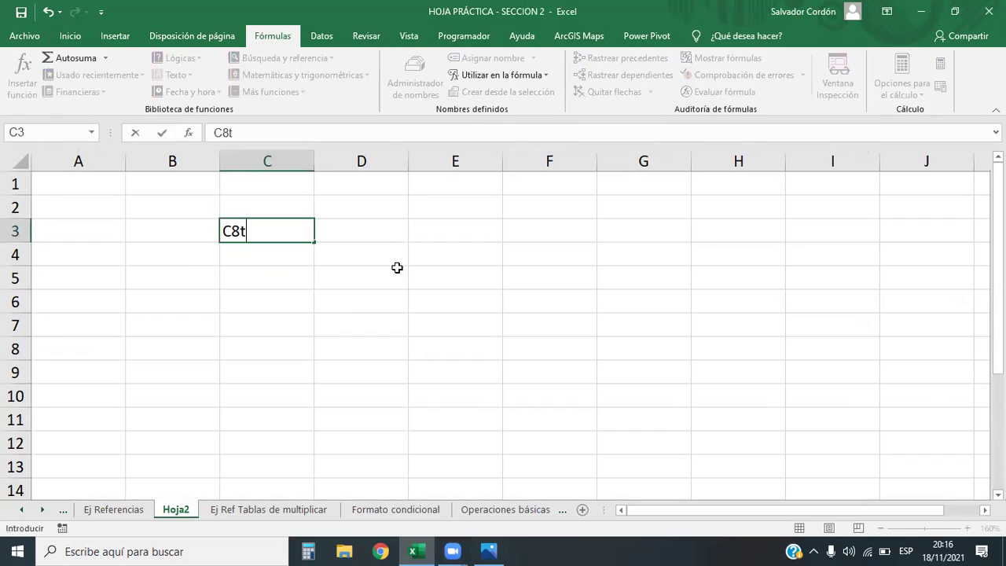
key(BackSpace)
text(T)
key(Tab)
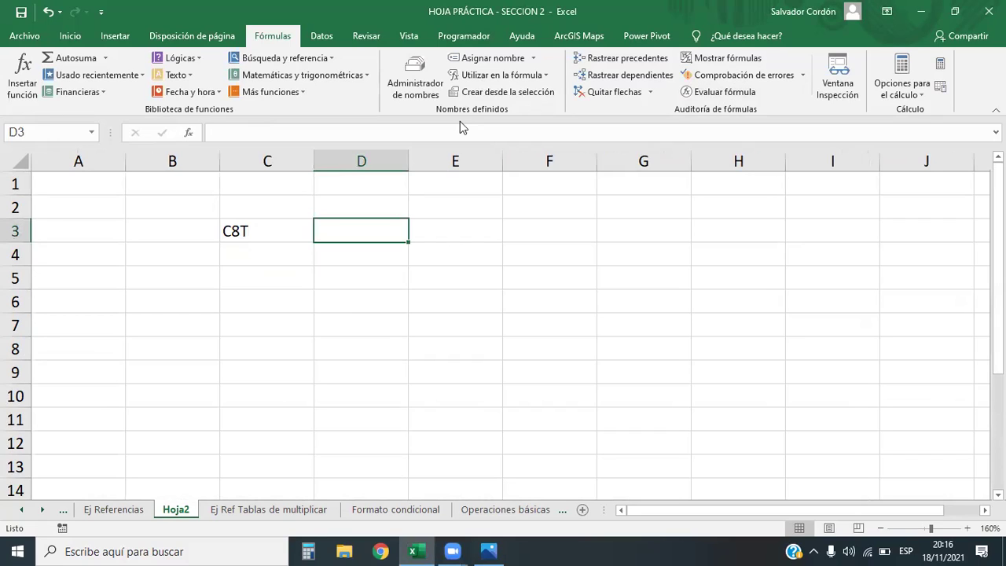
Enter 432 in D3 beside the C8T label and centre it horizontally.
text(432)
key(Return)
click(380, 229)
click(69, 36)
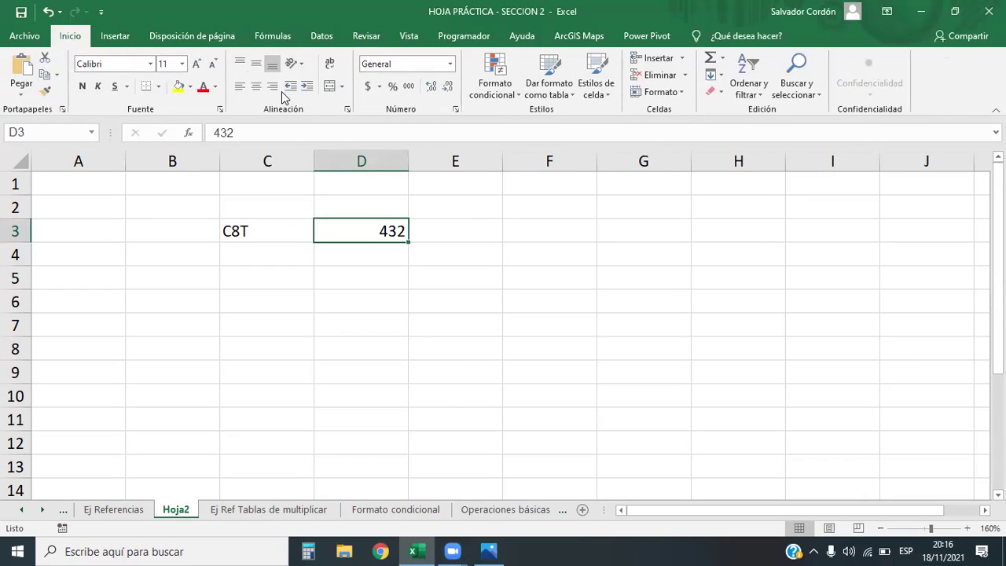
click(255, 86)
click(281, 268)
Enter 720 in E3 and centre it horizontally.
click(472, 236)
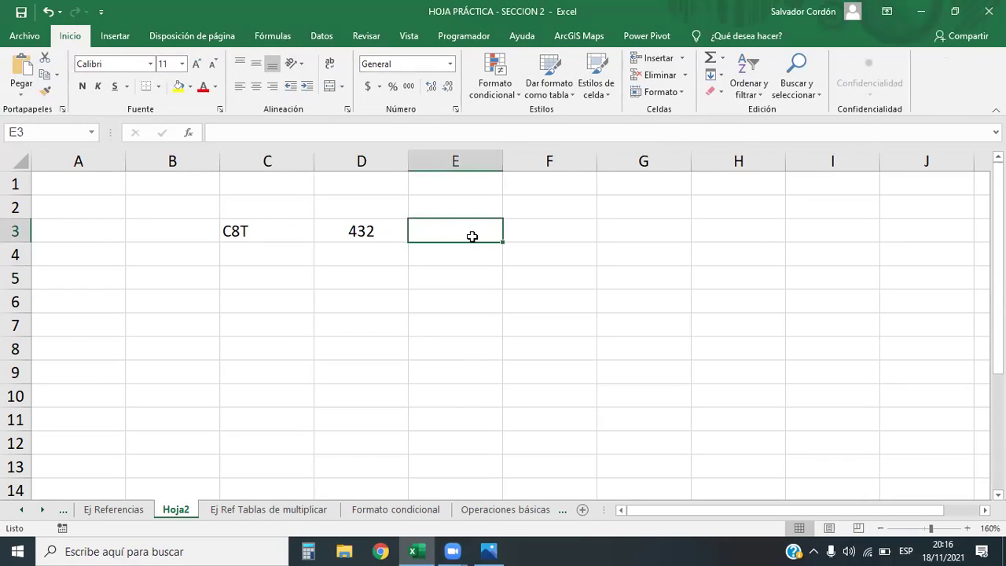
text(720)
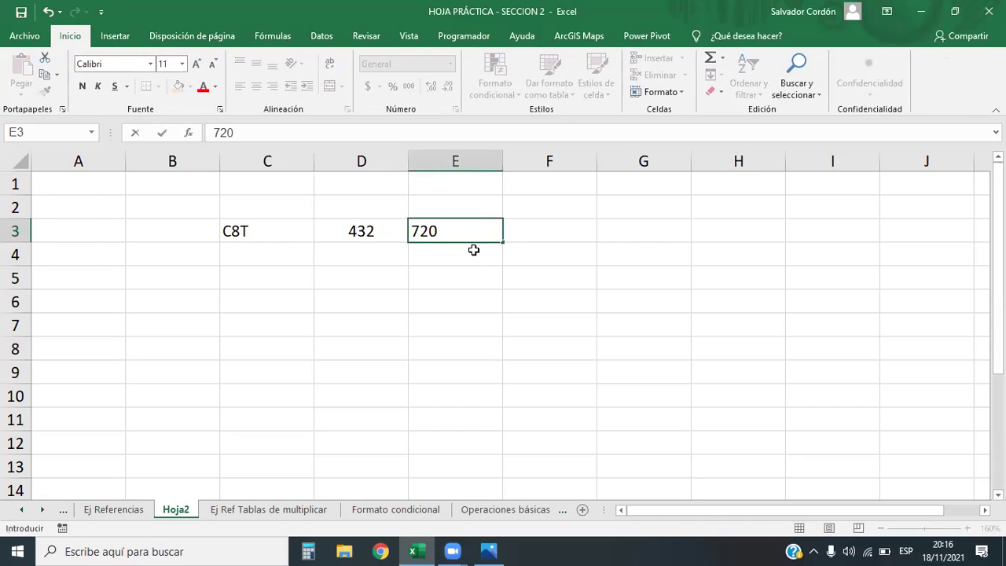
key(Return)
click(452, 231)
mouse_move(452, 231)
mouse_down()
mouse_move(365, 230)
mouse_move(469, 228)
mouse_up()
click(256, 86)
click(361, 278)
click(498, 306)
drag(287, 237, 442, 234)
click(424, 346)
click(243, 285)
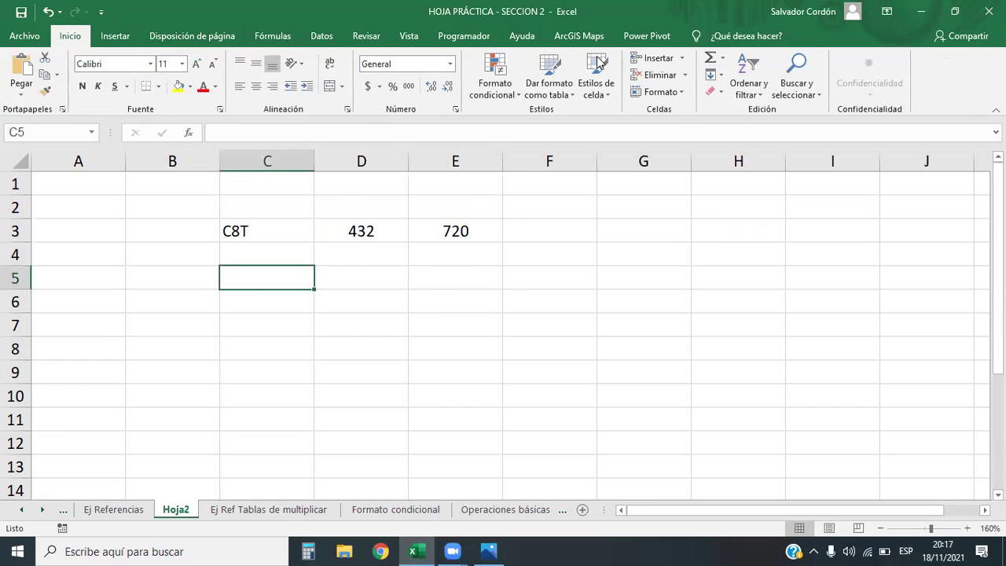
Enter the amounts 15000, 20000 and 30000 in cells C6, C7 and C8.
click(251, 306)
text(15000)
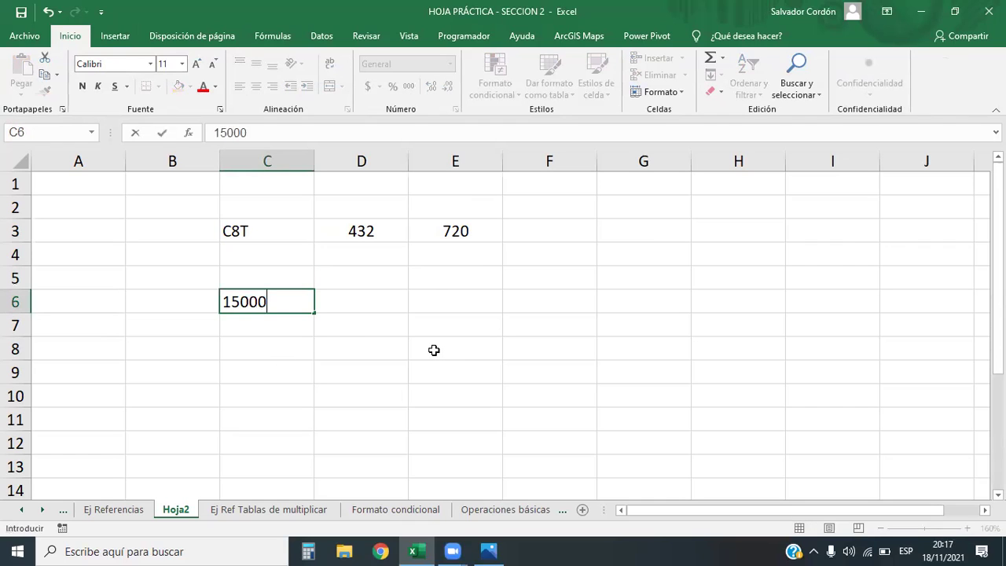
key(Return)
text(20)
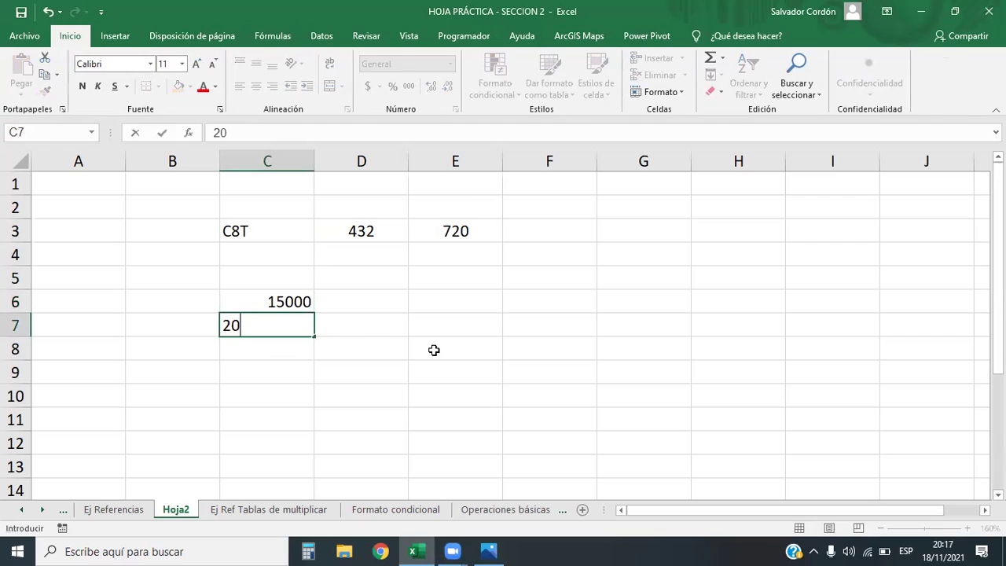
text(00)
key(Return)
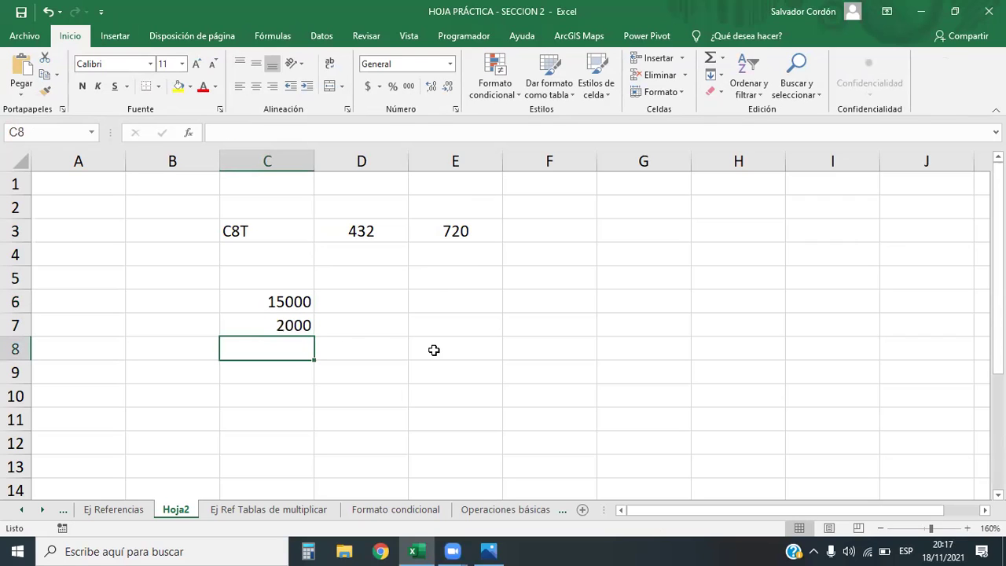
key(Up)
text(20000)
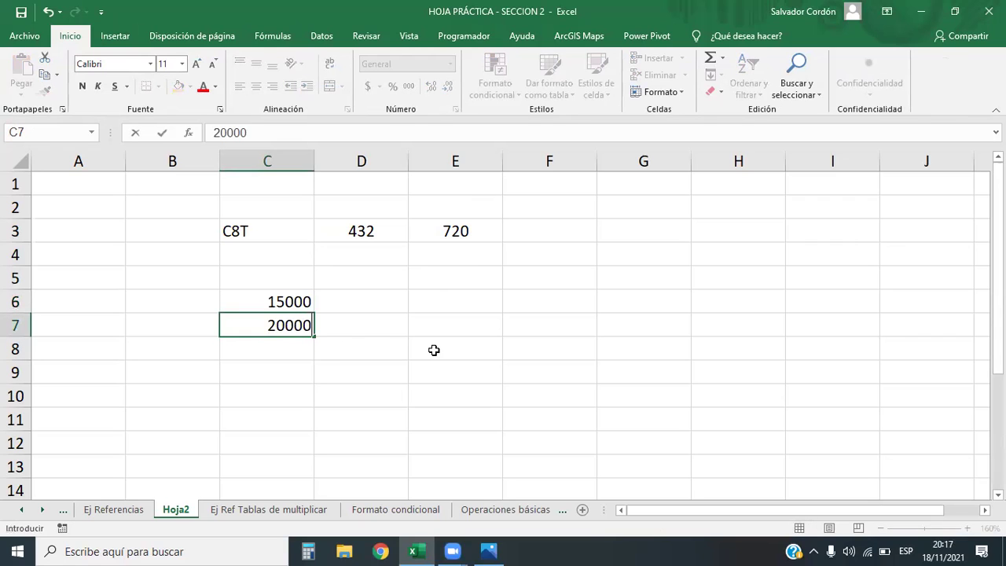
key(Return)
text(30000)
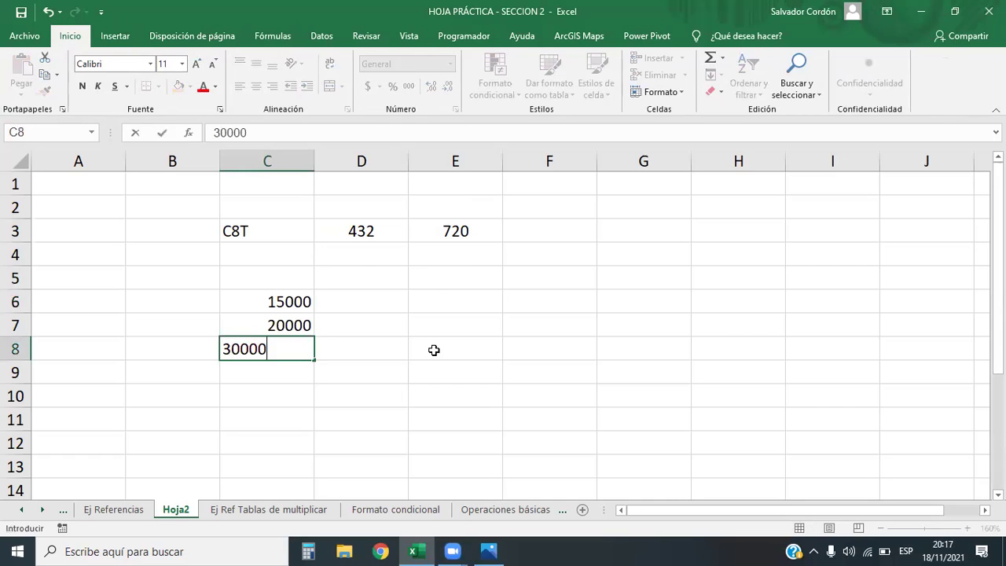
key(Return)
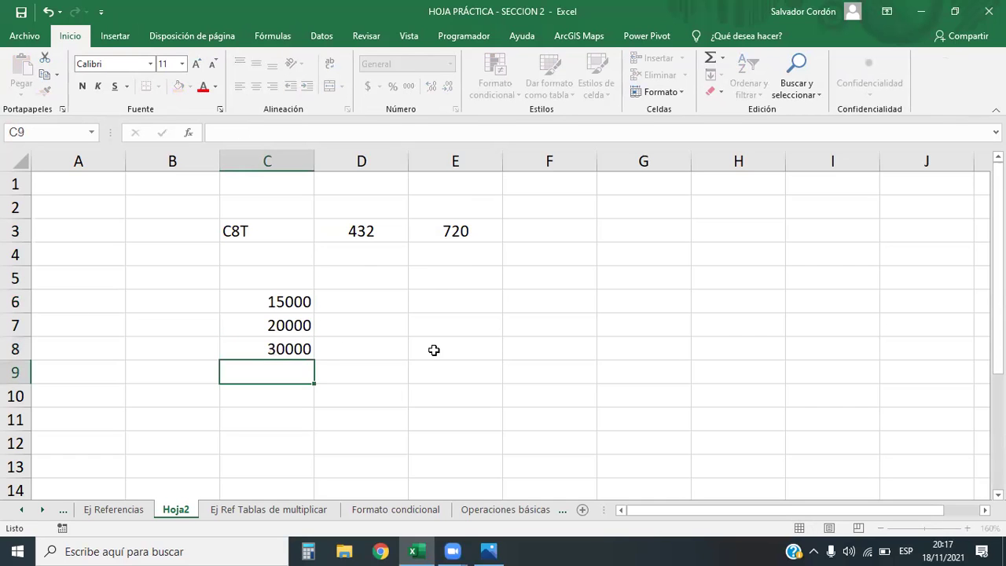
drag(372, 228, 435, 232)
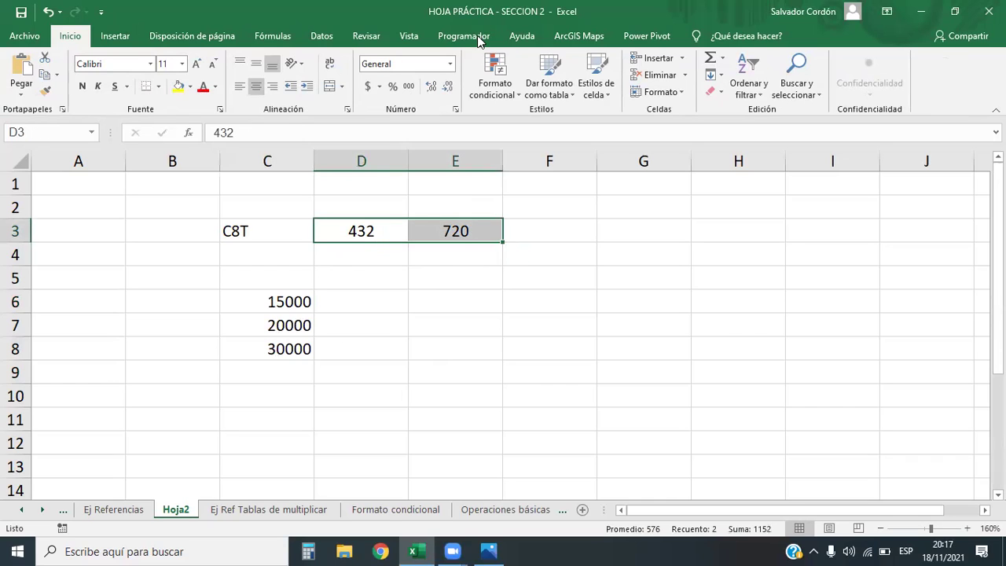
click(293, 355)
drag(297, 302, 292, 349)
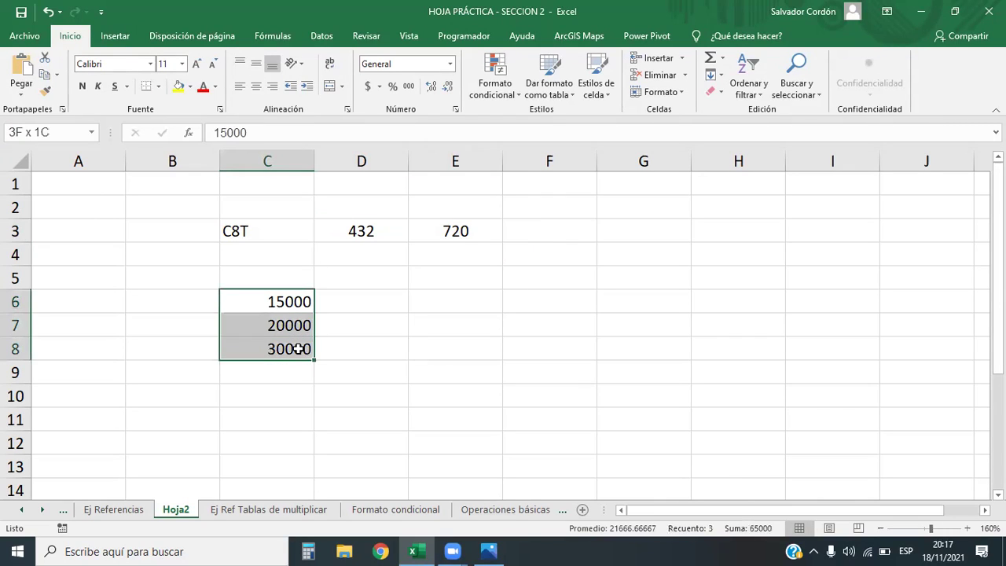
Enter the heading C8T in D5 and centre the contents of cells C5:D8 horizontally.
click(360, 273)
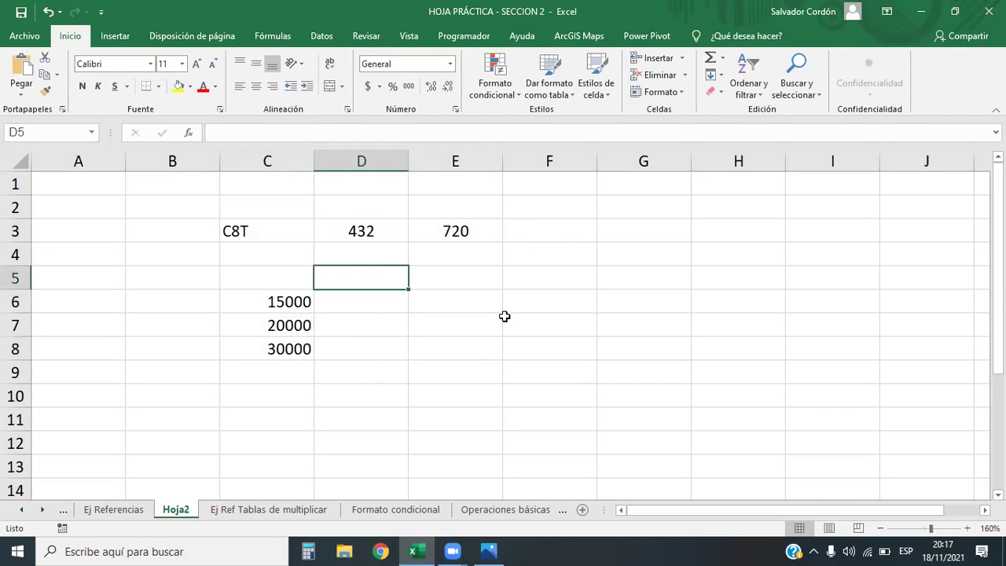
text(c)
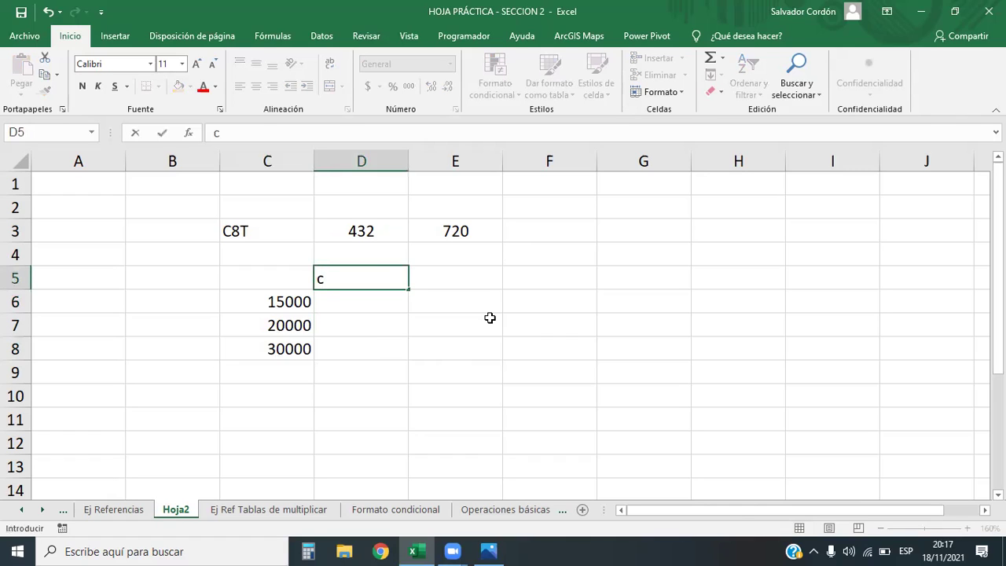
key(BackSpace)
text(CT)
key(BackSpace)
text(()
key(BackSpace)
text(8T)
key(Return)
drag(313, 290, 355, 346)
click(256, 85)
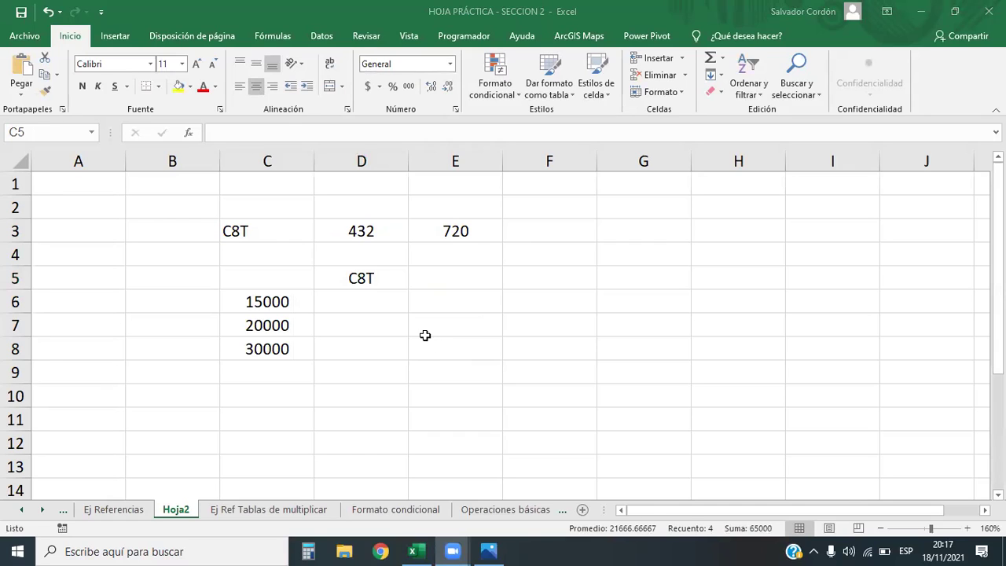
key(Down)
key(Right)
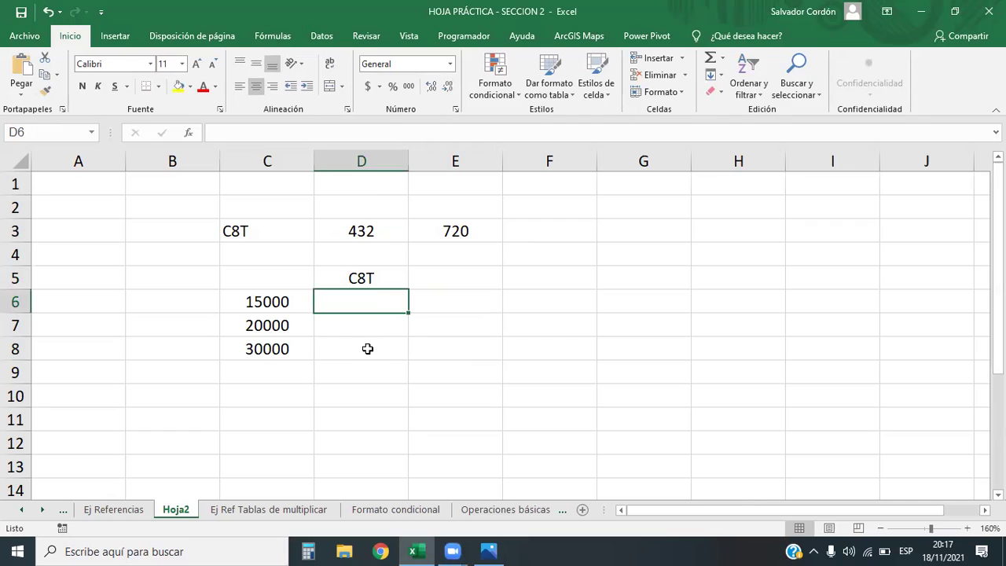
click(294, 301)
click(344, 297)
click(348, 231)
click(431, 228)
Replace the heading in D5 with C1.
click(367, 276)
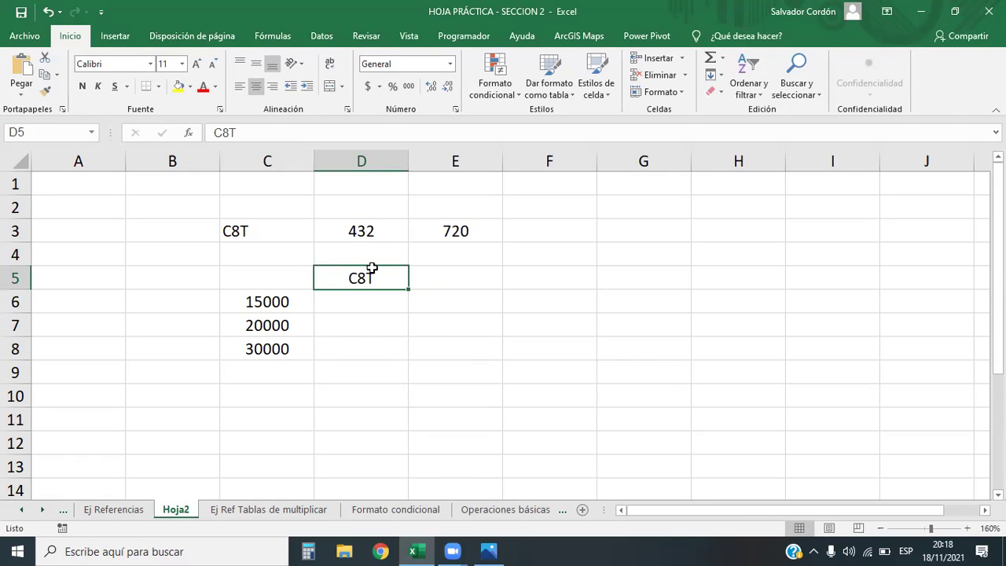
double_click(378, 281)
key(BackSpace)
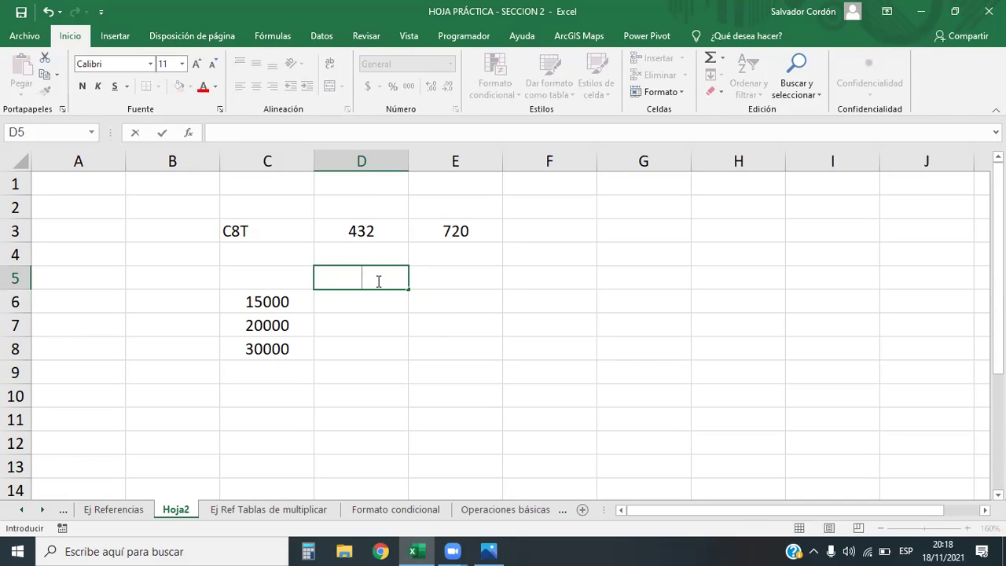
text(c)
key(BackSpace)
text(Cq)
key(BackSpace)
text(1)
key(Tab)
Enter the heading C2 in E5 and centre D5:E5 horizontally.
text(c)
key(BackSpace)
text(C2)
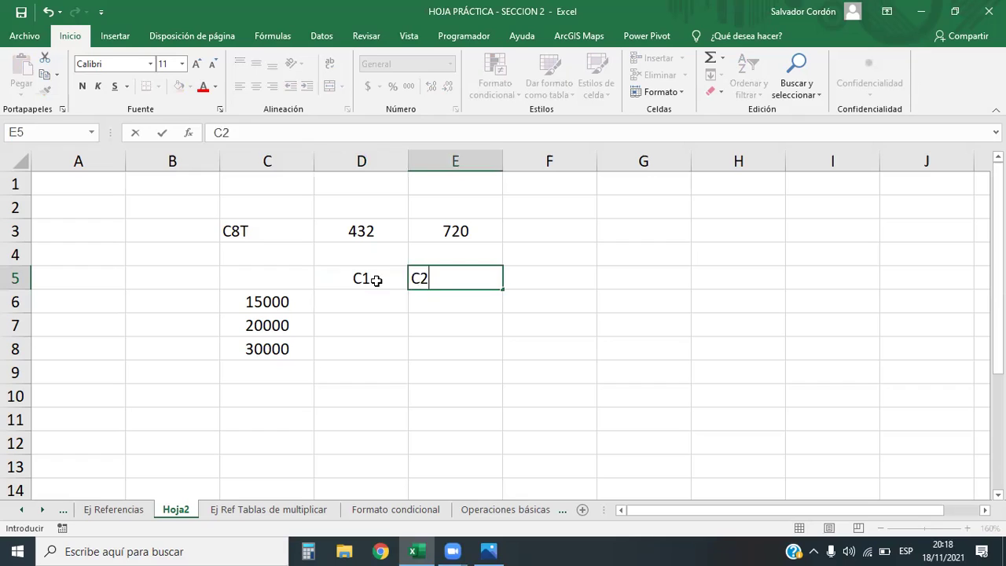
key(Return)
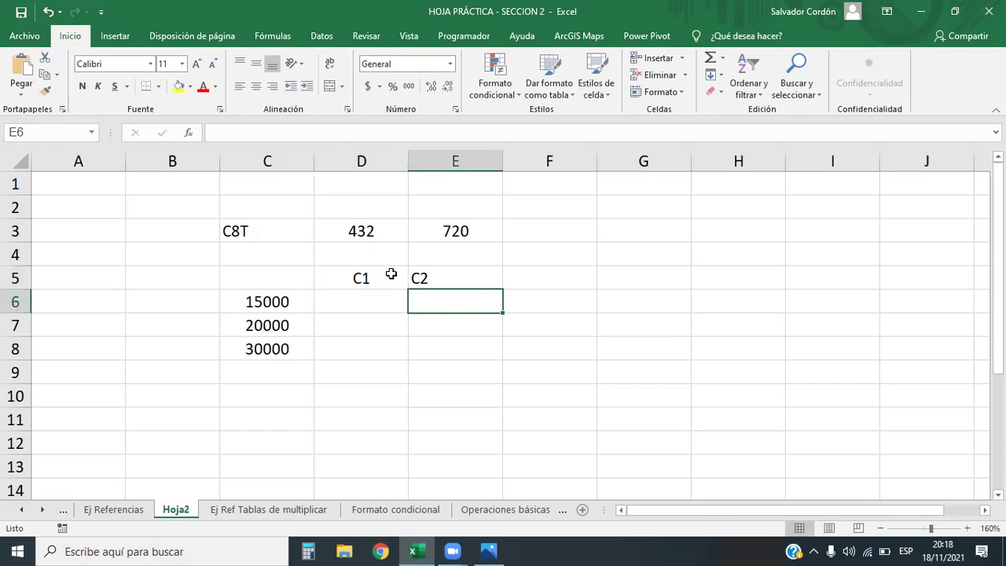
drag(393, 273, 429, 278)
click(257, 88)
click(257, 88)
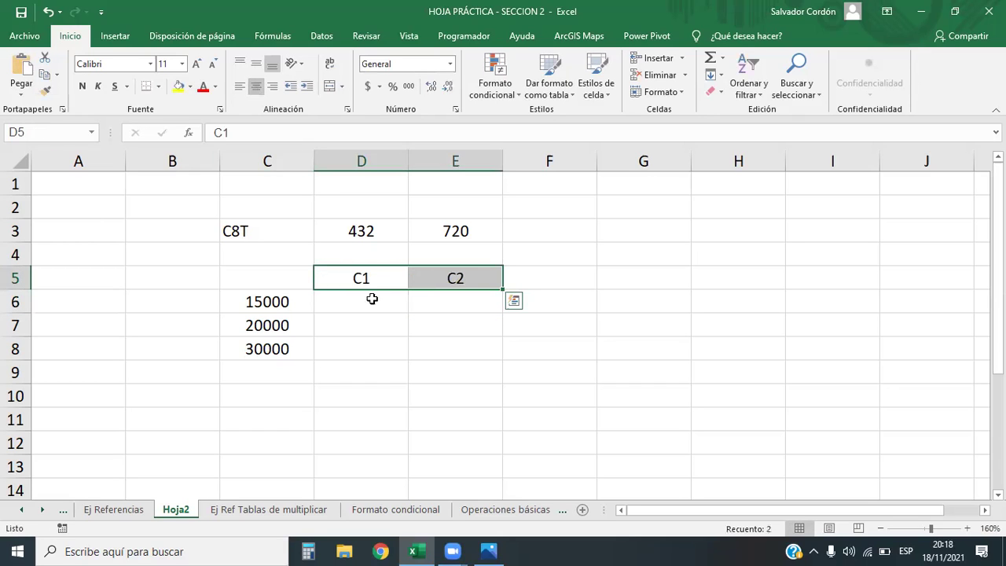
From D6, open the Name Manager and try to define a workbook name c1 that refers to 432.
click(379, 307)
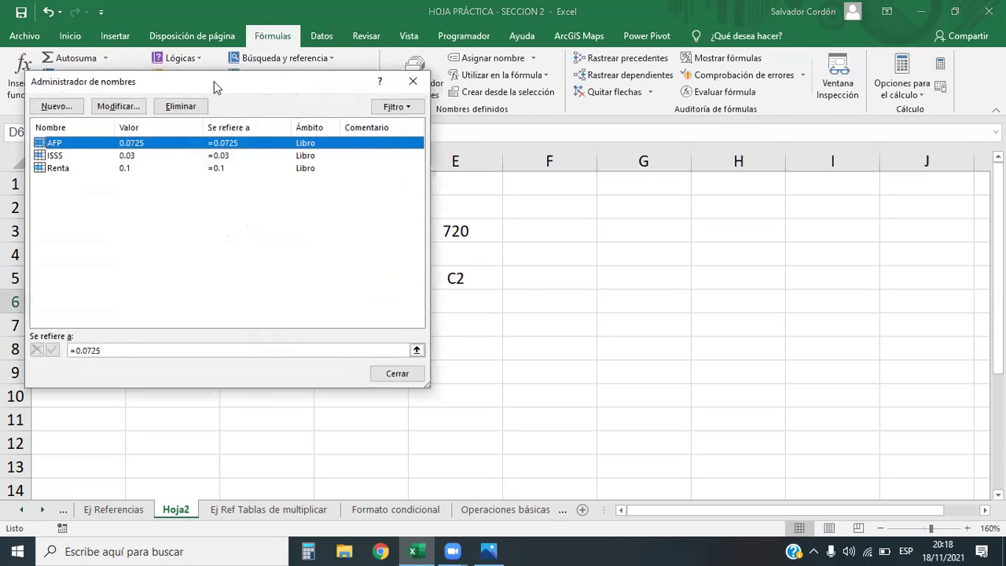
drag(233, 87, 706, 142)
click(528, 160)
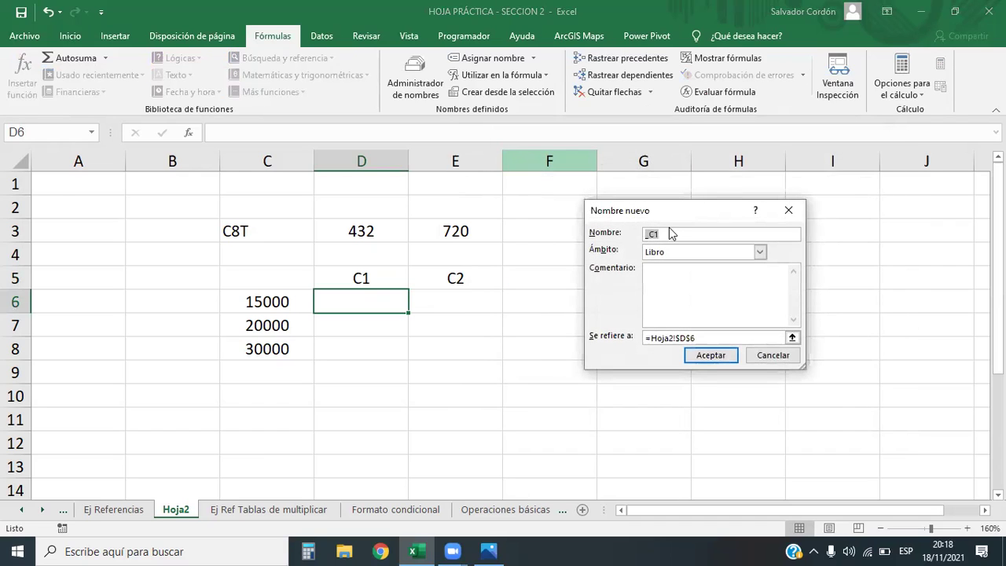
click(646, 236)
drag(710, 337, 603, 337)
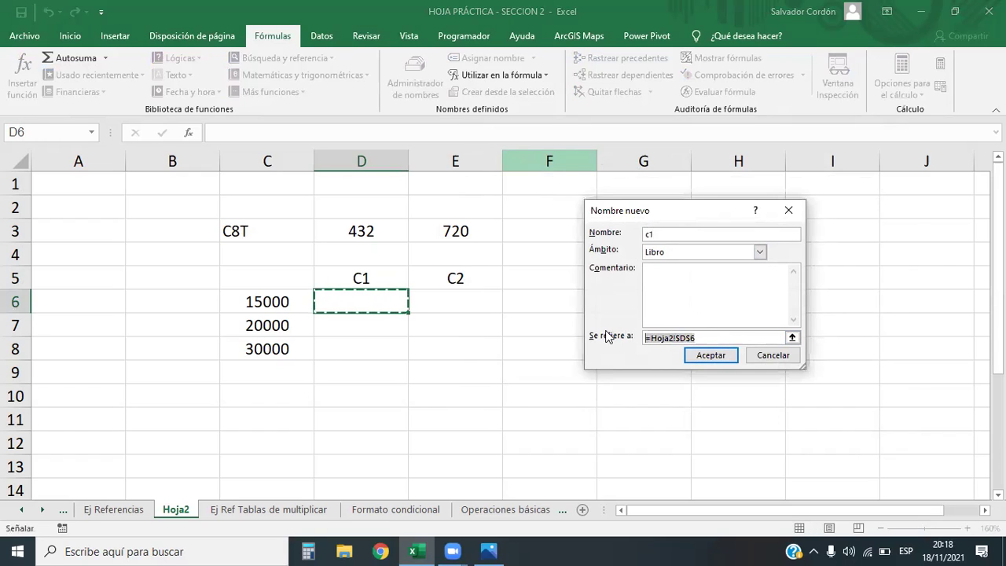
text(432)
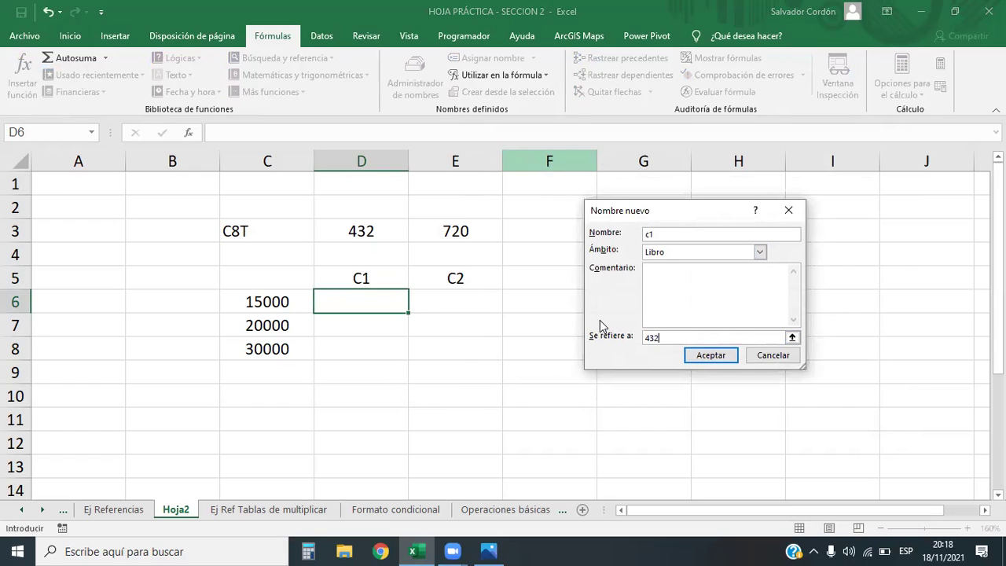
click(715, 355)
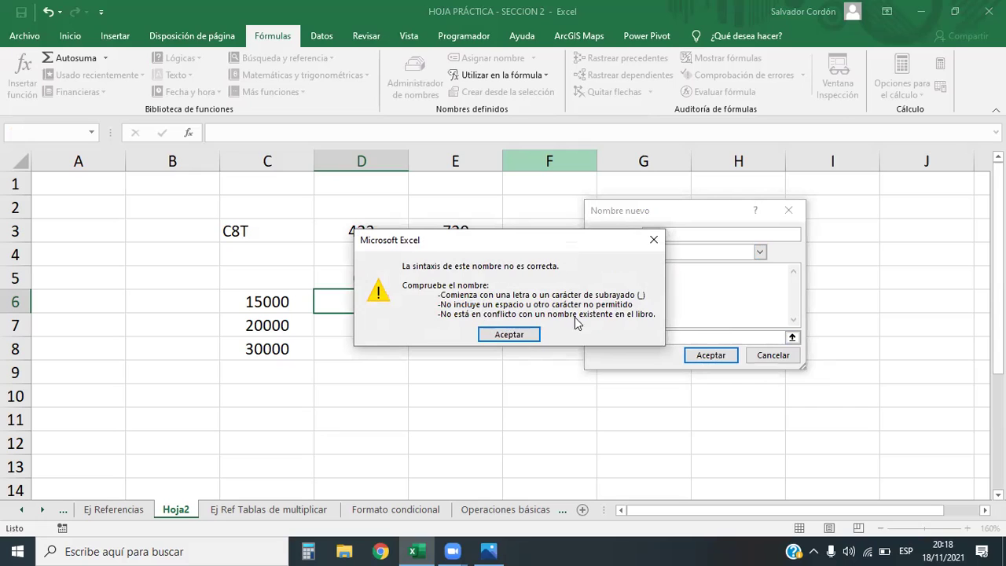
click(654, 239)
Change the new constant's name to C_uno and create it with the reference 432.
click(660, 235)
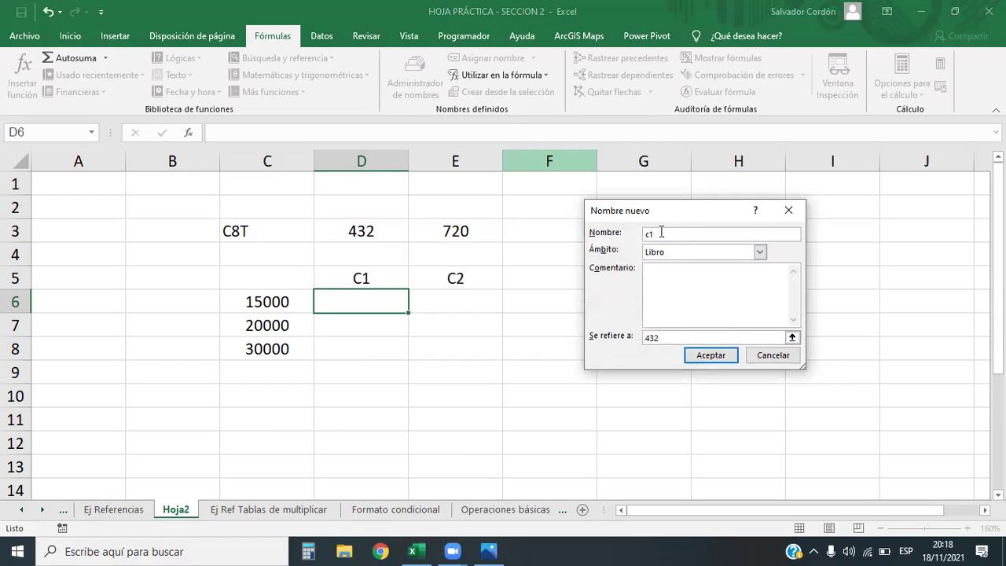
key(BackSpace)
key(BackSpace)
text(Cuno_)
click(712, 357)
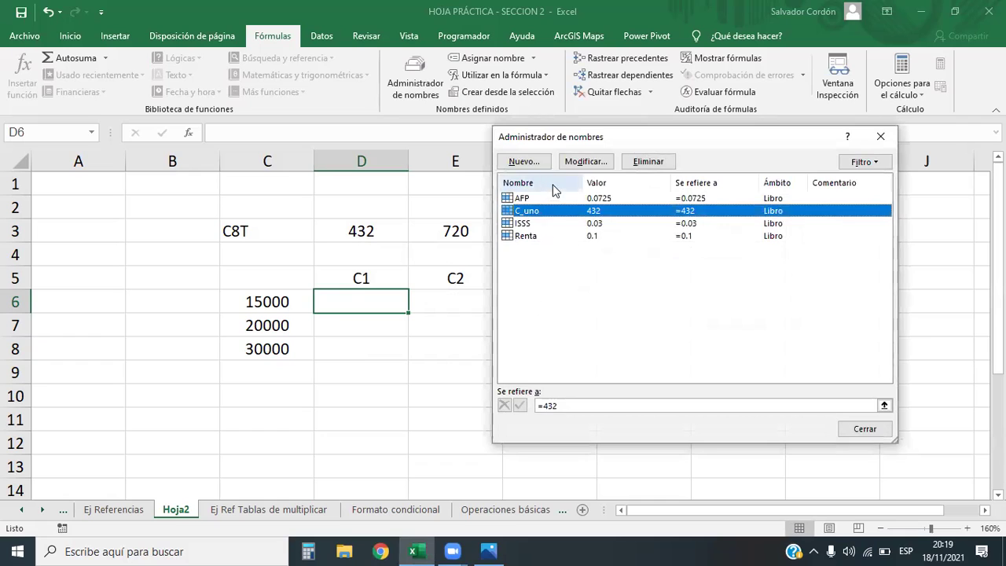
Define another workbook name, _C2, keeping the suggested reference to cell D6 of Hoja2.
click(528, 161)
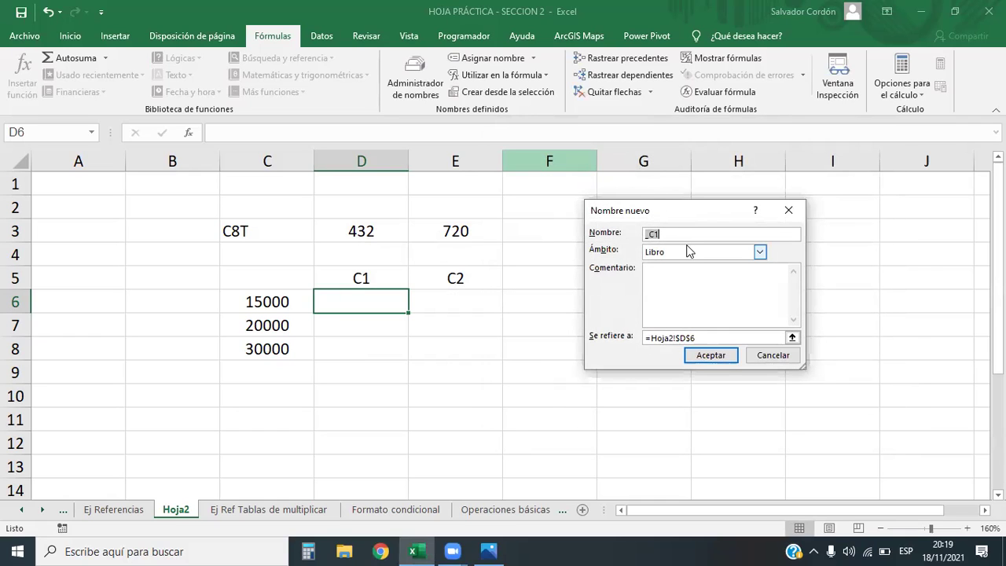
click(673, 233)
key(BackSpace)
text(2)
click(712, 356)
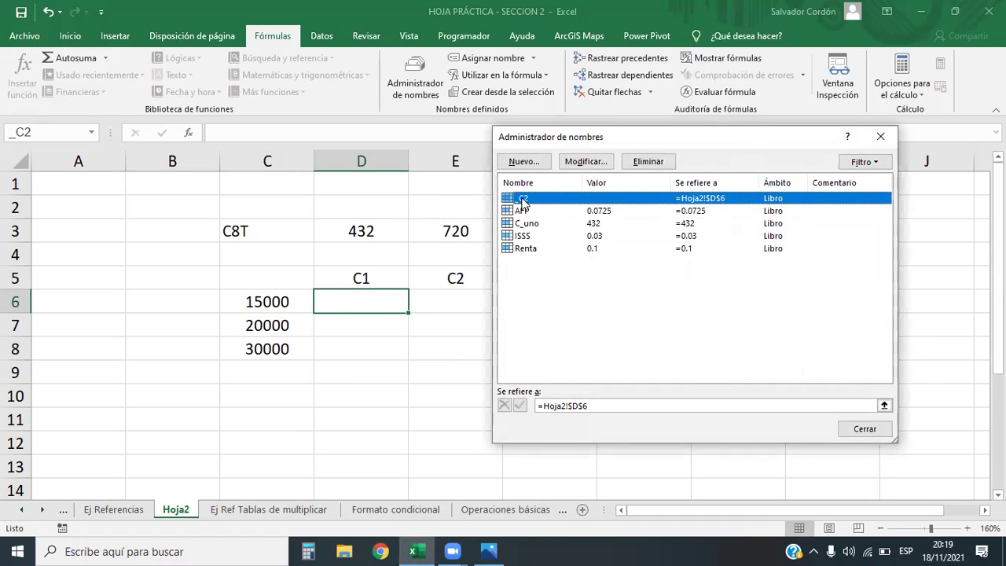
Rename the constant C_uno as _C1.
double_click(527, 224)
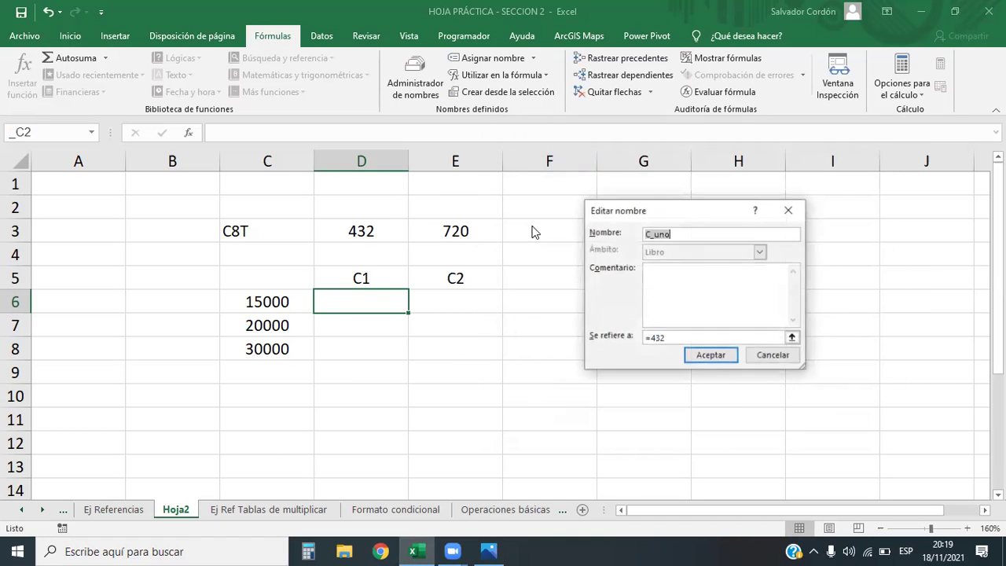
click(670, 236)
key(BackSpace)
key(BackSpace)
key(BackSpace)
key(BackSpace)
key(BackSpace)
text(_C1)
click(712, 356)
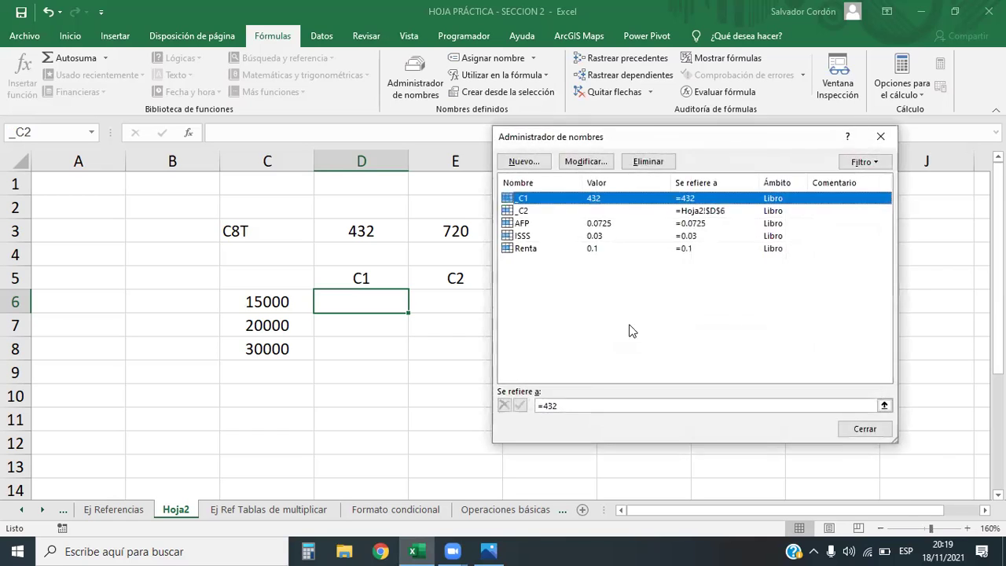
Set the name _C2 to refer to =720 and close the Name Manager.
click(564, 211)
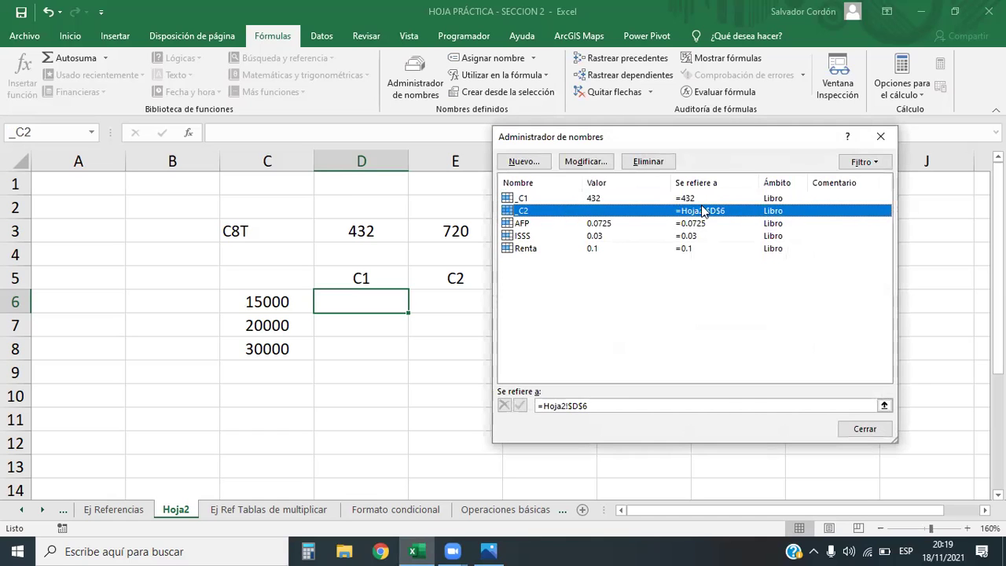
click(585, 161)
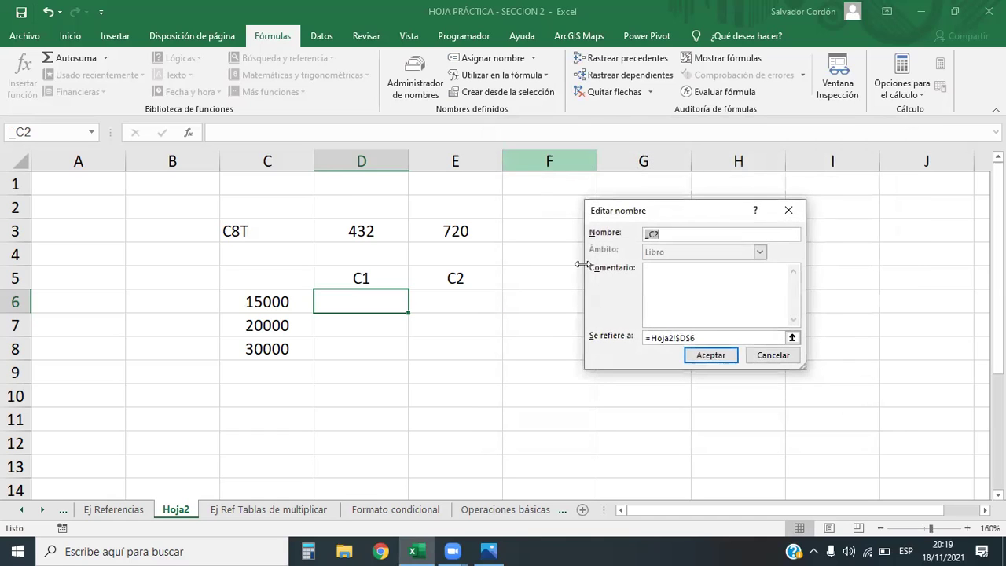
drag(698, 338, 624, 341)
key(BackSpace)
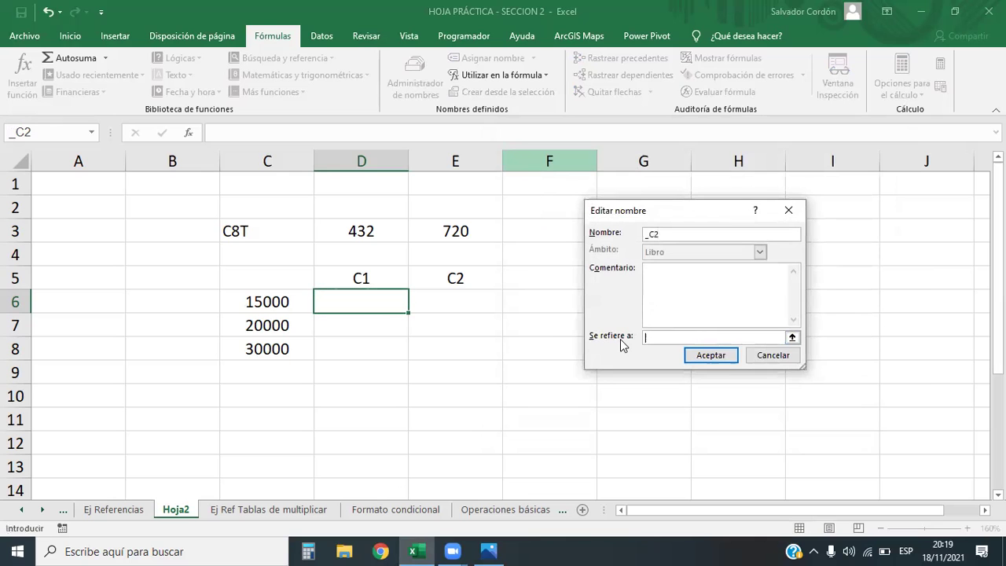
text(=720)
key(Return)
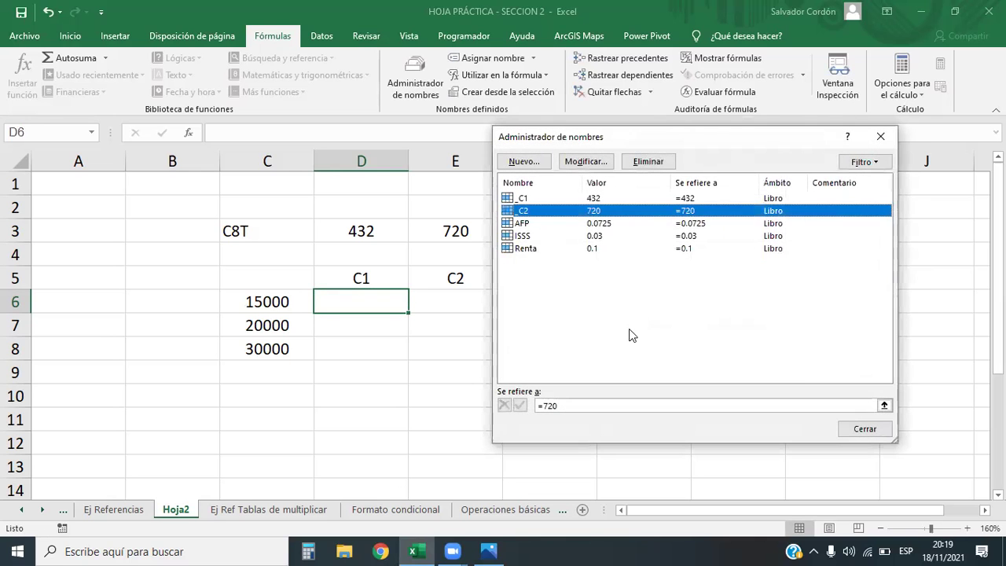
click(864, 429)
click(337, 349)
click(346, 306)
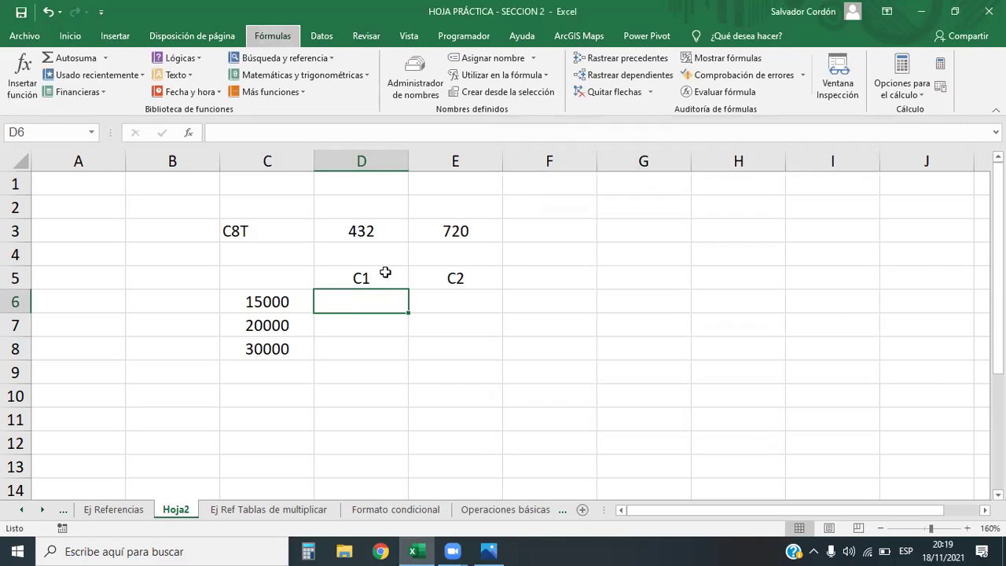
text(=)
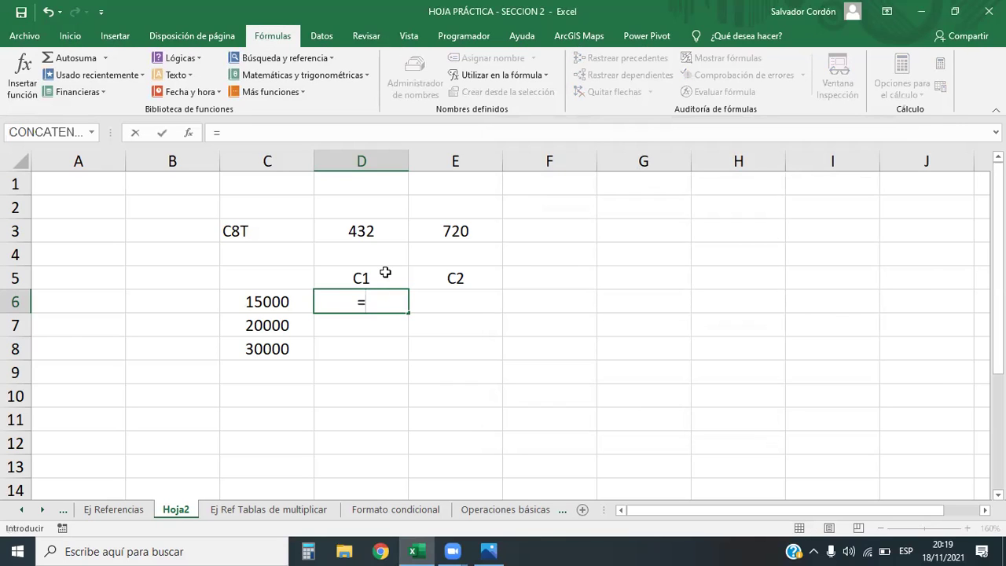
key(Left)
text(/)
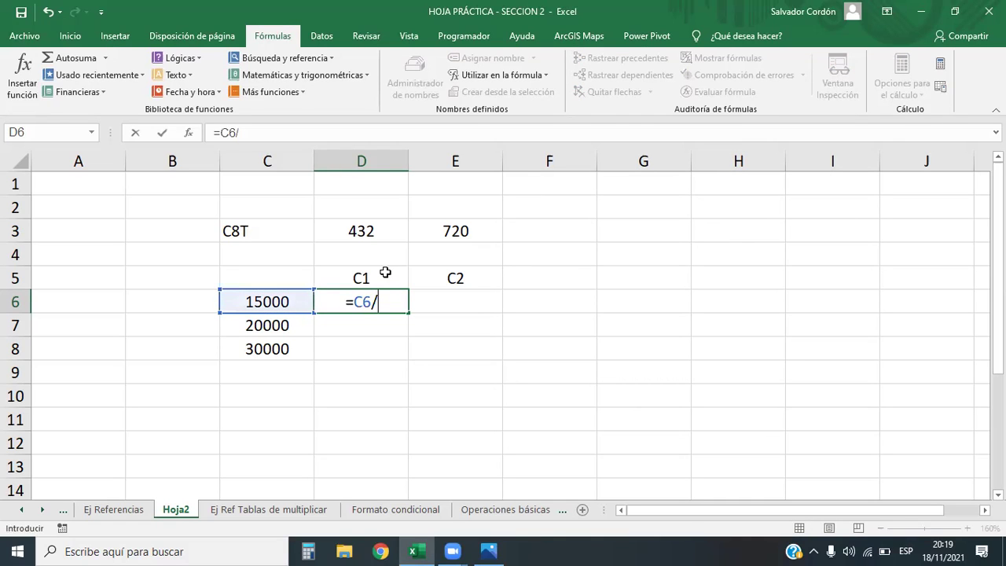
key(Escape)
Prefix the headers in D5 and E5 with an underscore so they read _C1 and _C2.
double_click(353, 277)
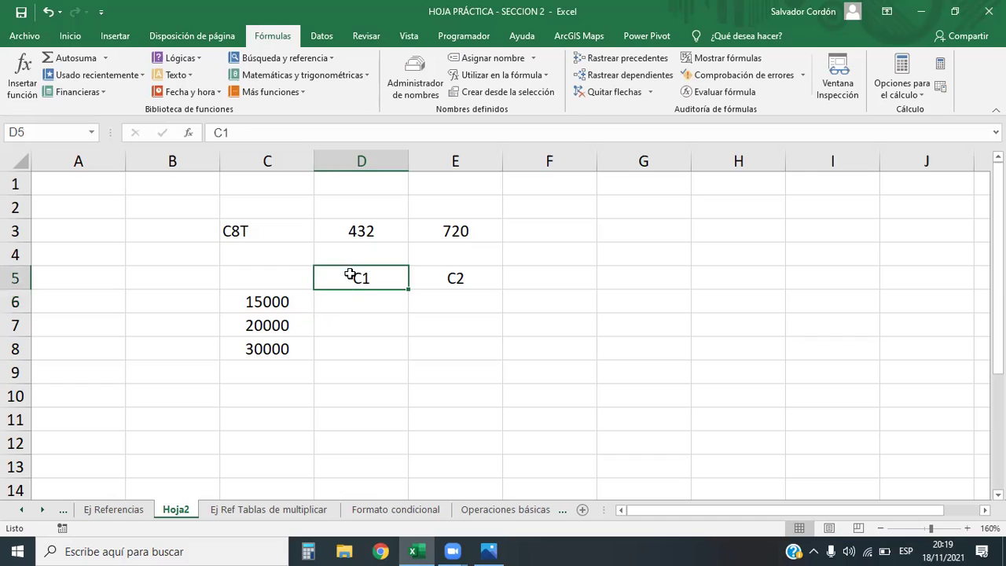
text(_)
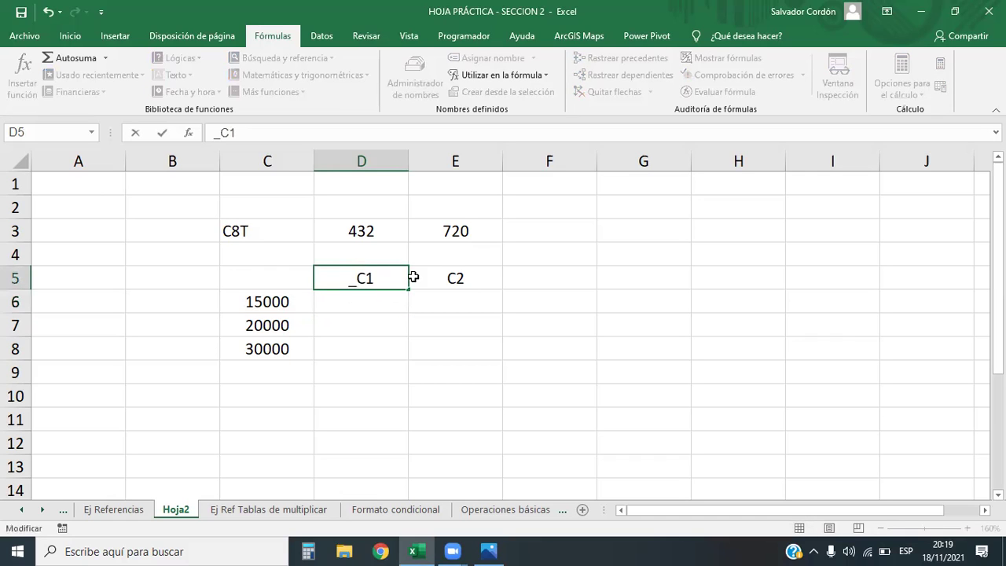
click(447, 280)
text(_)
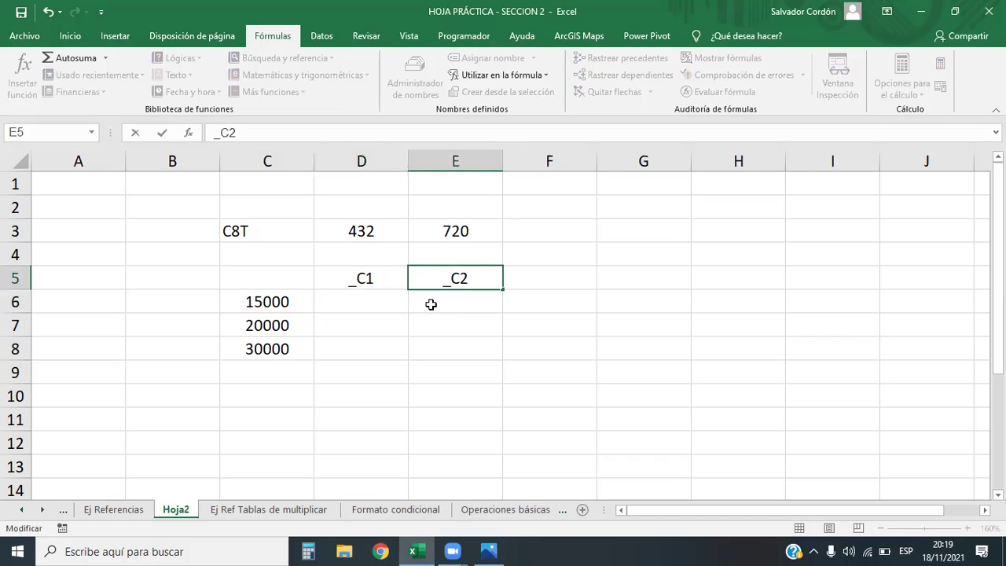
key(Return)
Enter the formula =C6/D5 in cell D6.
click(352, 294)
text(=)
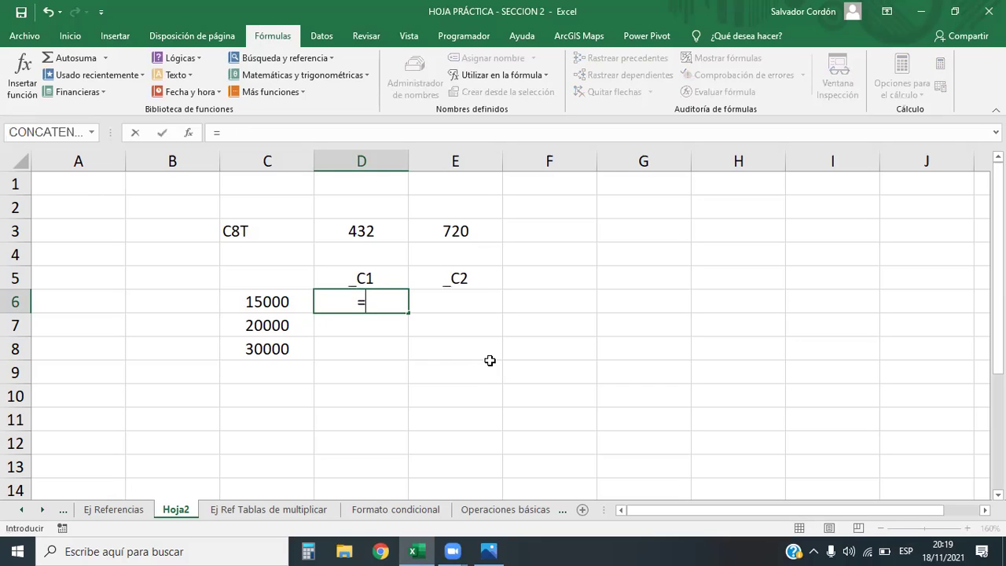
click(269, 302)
text(*)
key(BackSpace)
text(/8)
key(BackSpace)
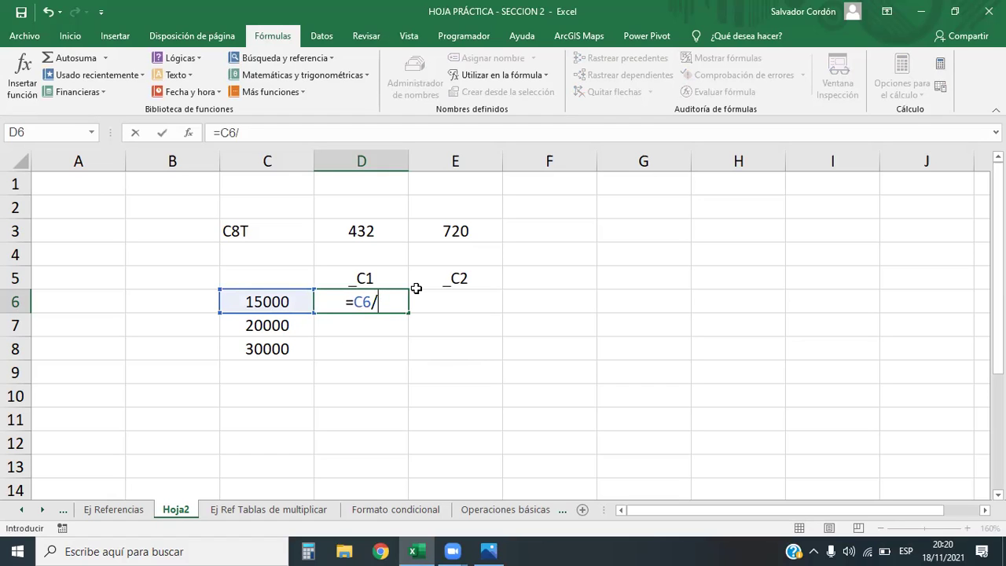
key(Up)
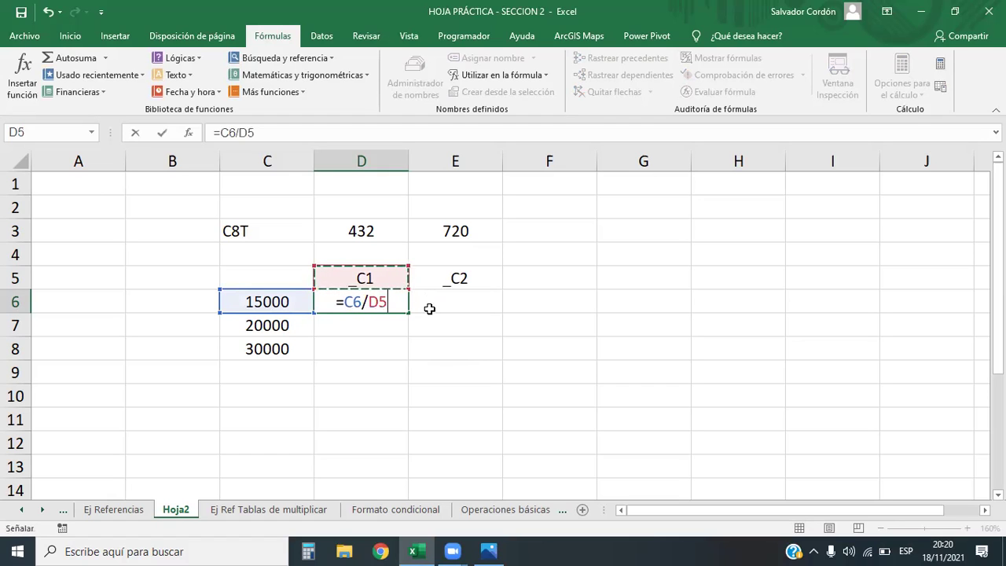
key(Return)
Replace the divisor in D6 with the named constant so the formula reads =C6/_C1.
click(370, 303)
double_click(370, 303)
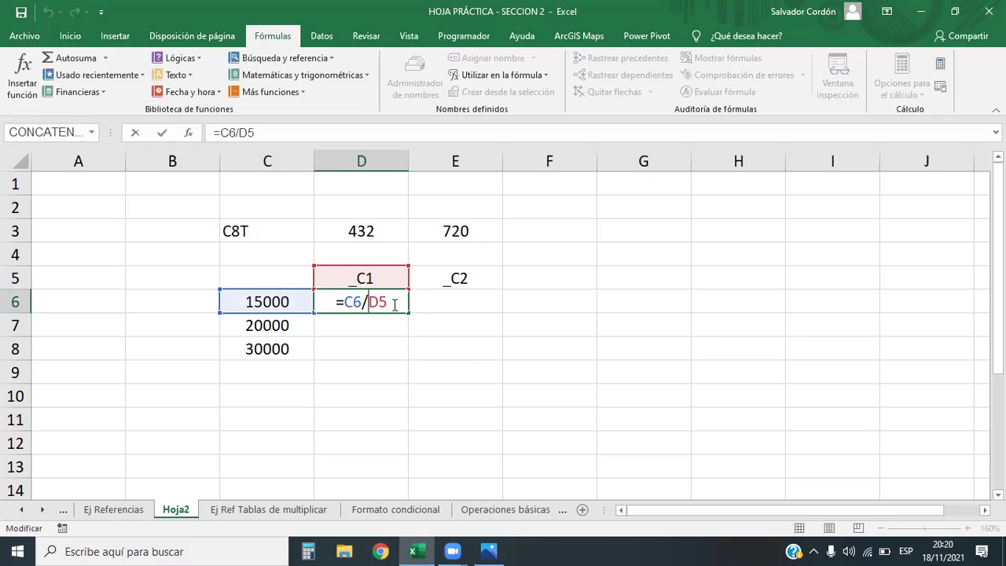
key(BackSpace)
key(BackSpace)
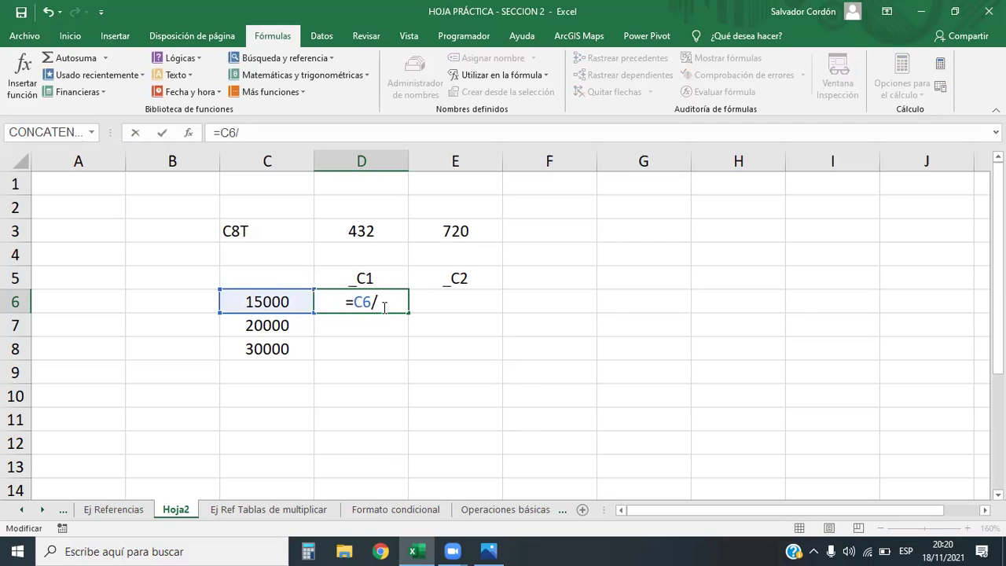
text(_)
double_click(402, 322)
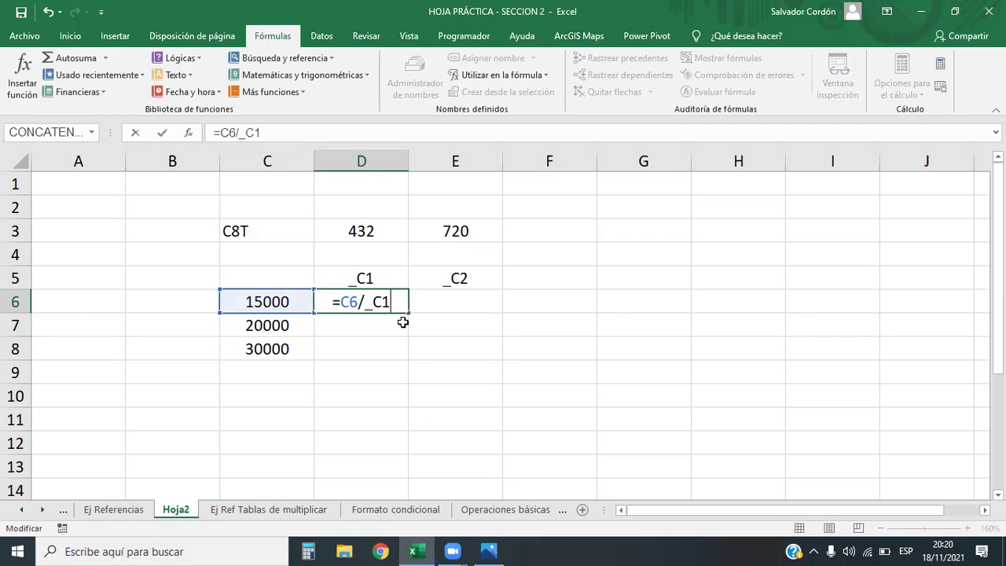
key(Return)
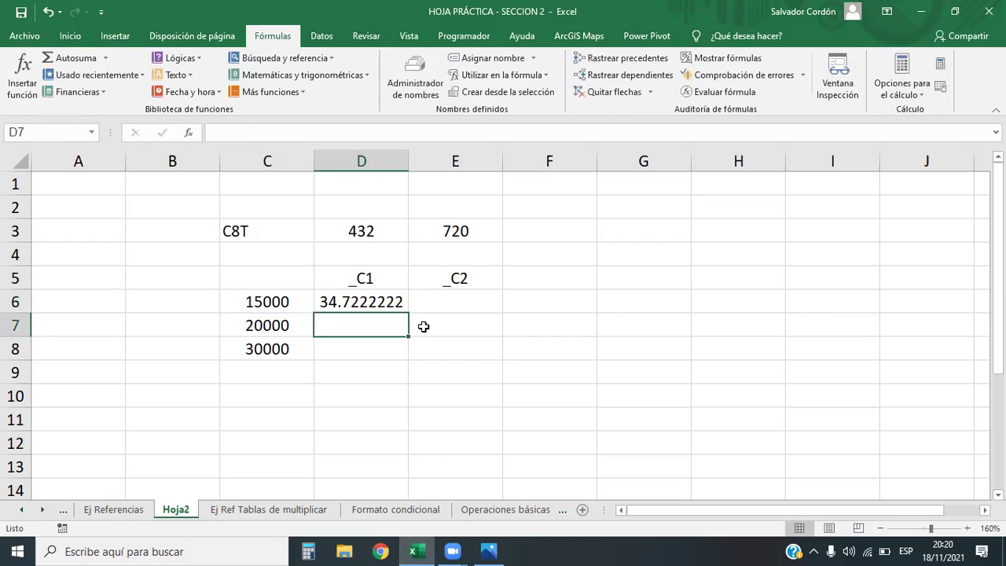
Lock the column of the C6 reference in D6 so the formula reads =$C6/_C1.
click(390, 303)
double_click(391, 303)
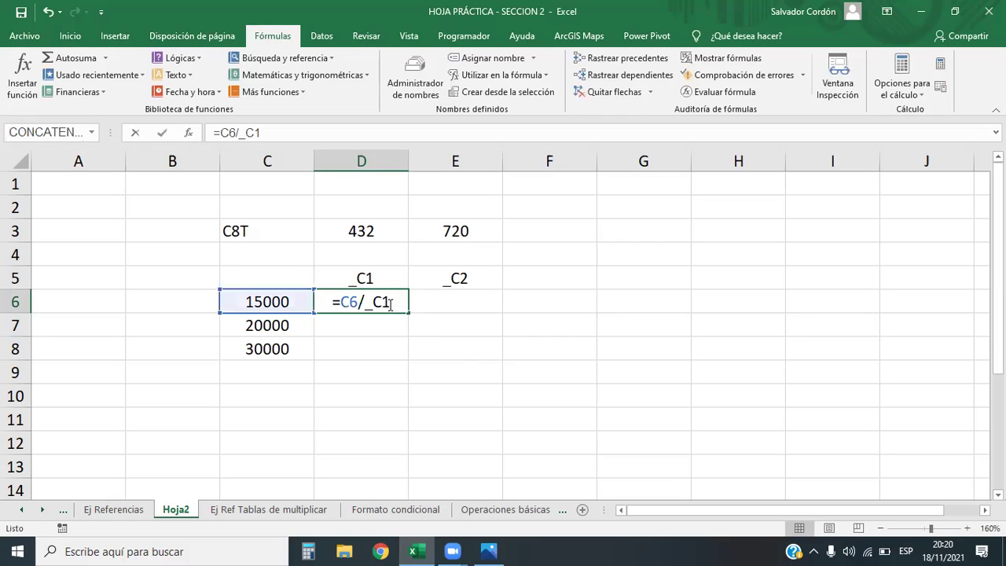
click(350, 302)
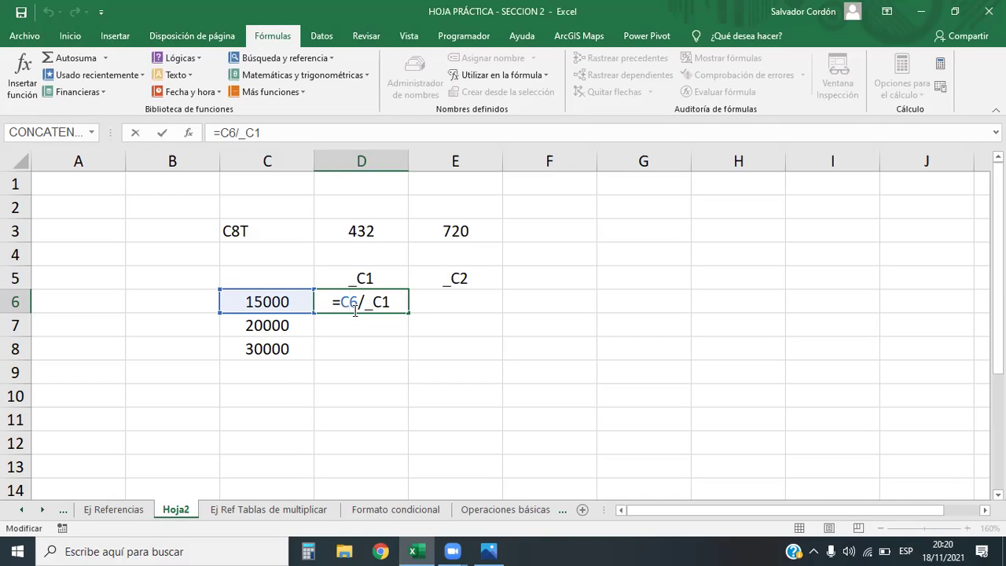
text($)
key(BackSpace)
text(})
key(BackSpace)
key(Left)
text($)
key(Return)
Copy the D6 formula across to E6 and change its divisor to _C2, giving =$C6/_C2.
click(389, 302)
drag(407, 312, 504, 315)
double_click(490, 302)
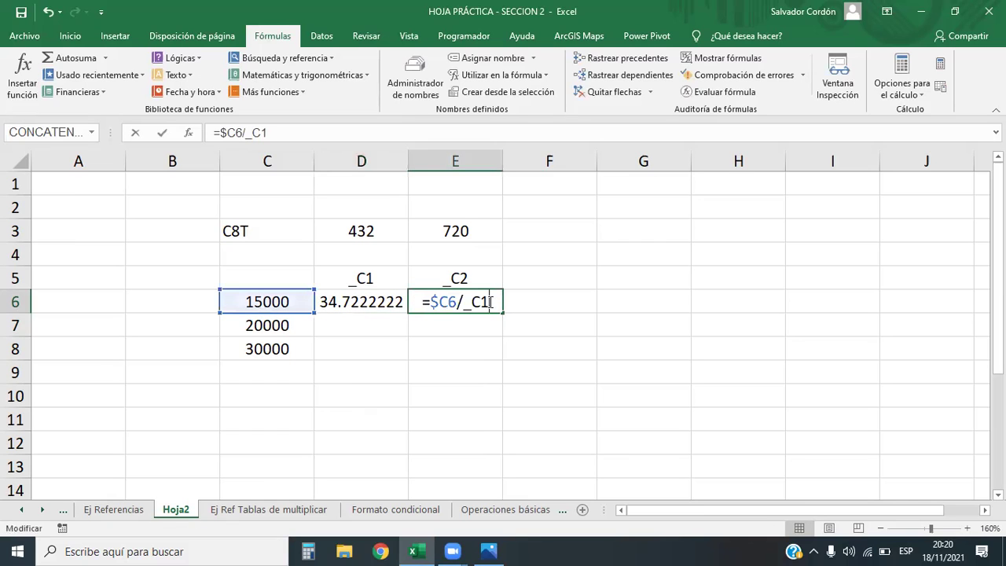
key(BackSpace)
text(2)
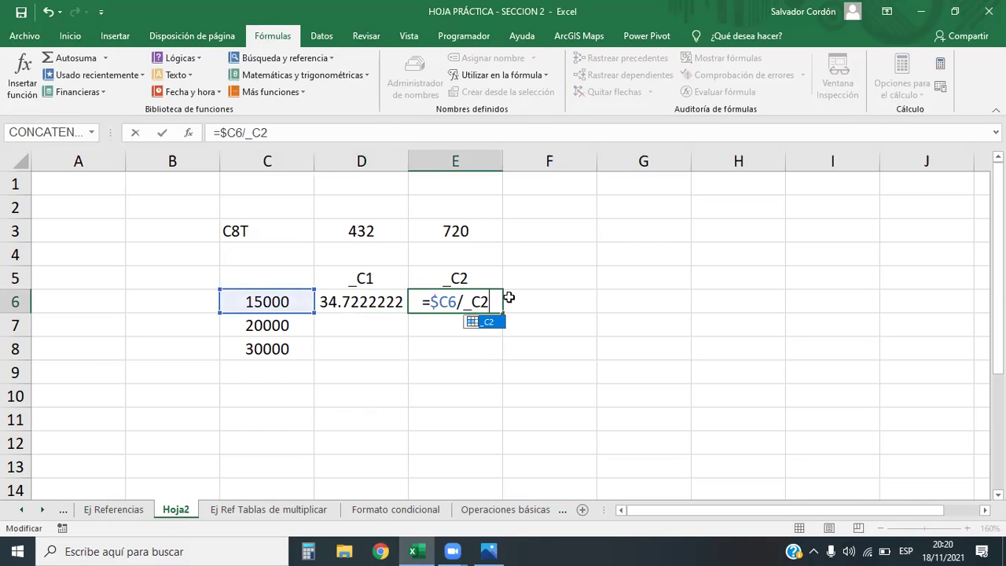
key(Return)
Fill the formulas in D6:E6 down to row 8 for the amounts 20000 and 30000.
drag(400, 303, 476, 300)
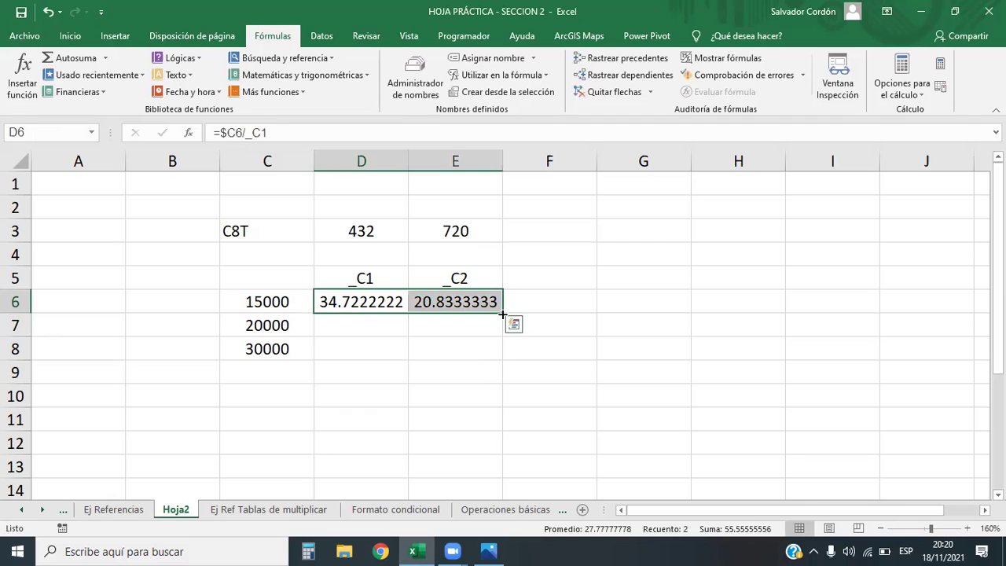
double_click(503, 315)
click(572, 390)
Format the results in D6:E8 to show no decimal places.
drag(374, 305, 476, 351)
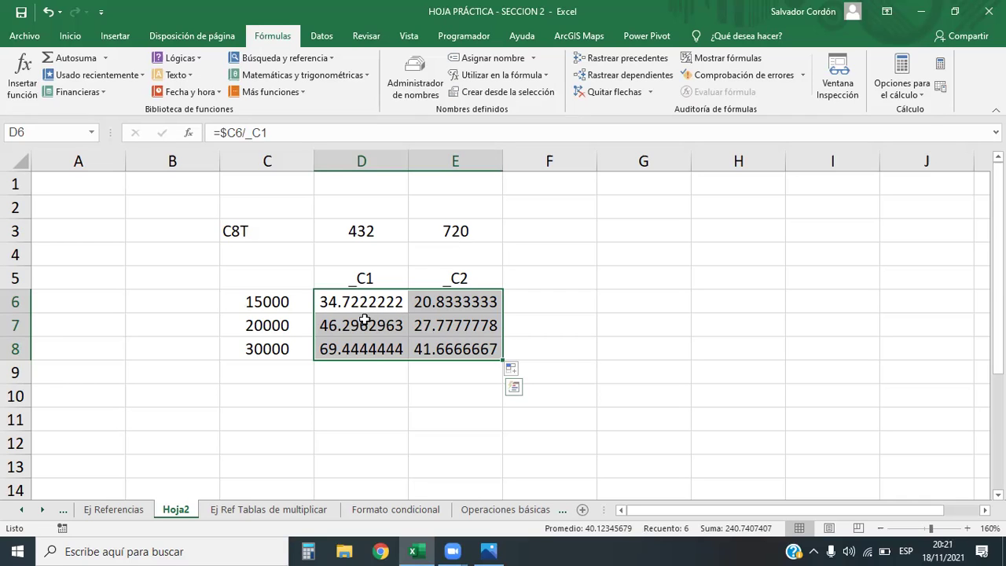
click(70, 36)
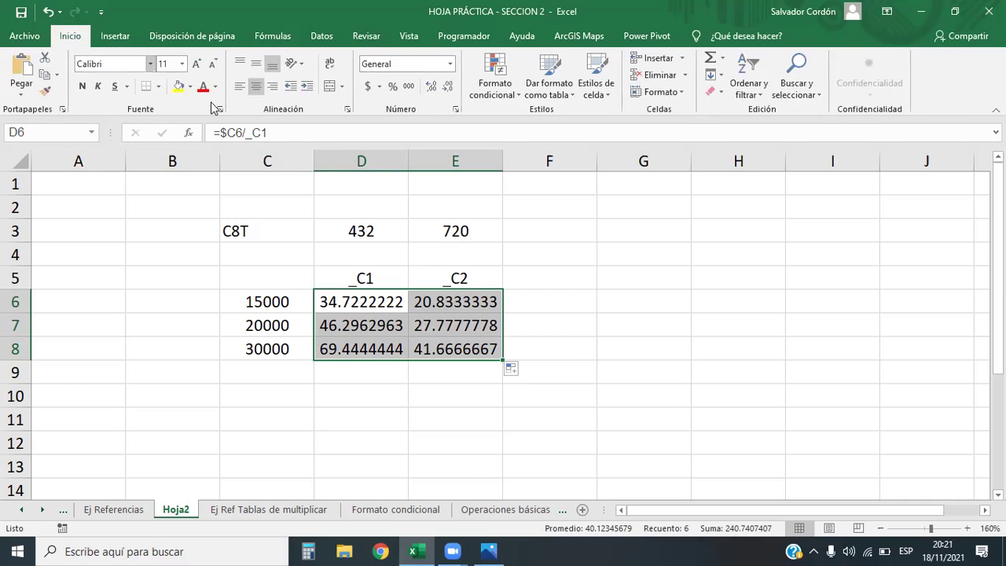
click(447, 89)
click(447, 88)
click(446, 89)
click(447, 89)
click(446, 89)
click(447, 89)
click(447, 89)
click(588, 368)
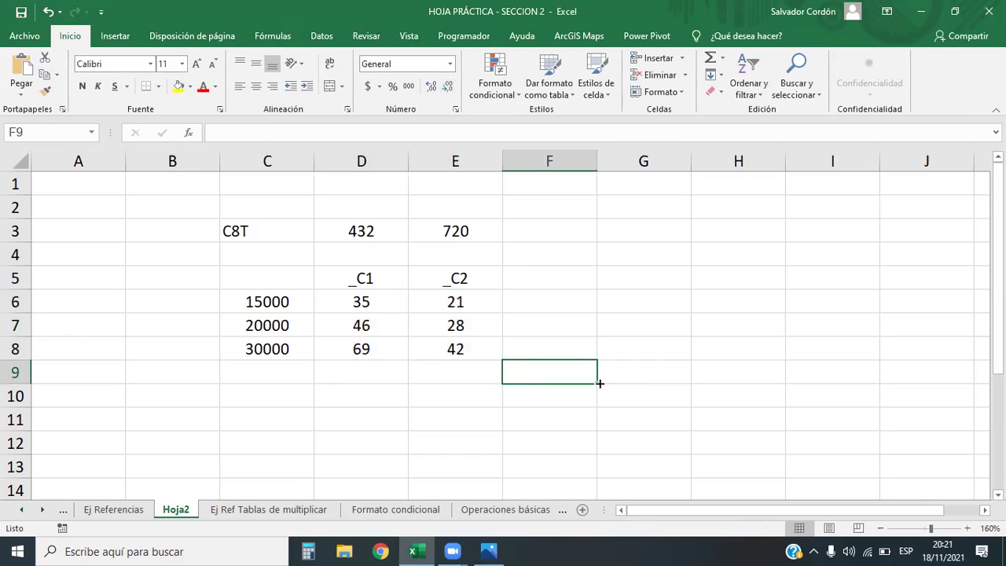
Go back to the Ej Referencias sheet with the payroll table.
drag(376, 300, 460, 352)
click(459, 399)
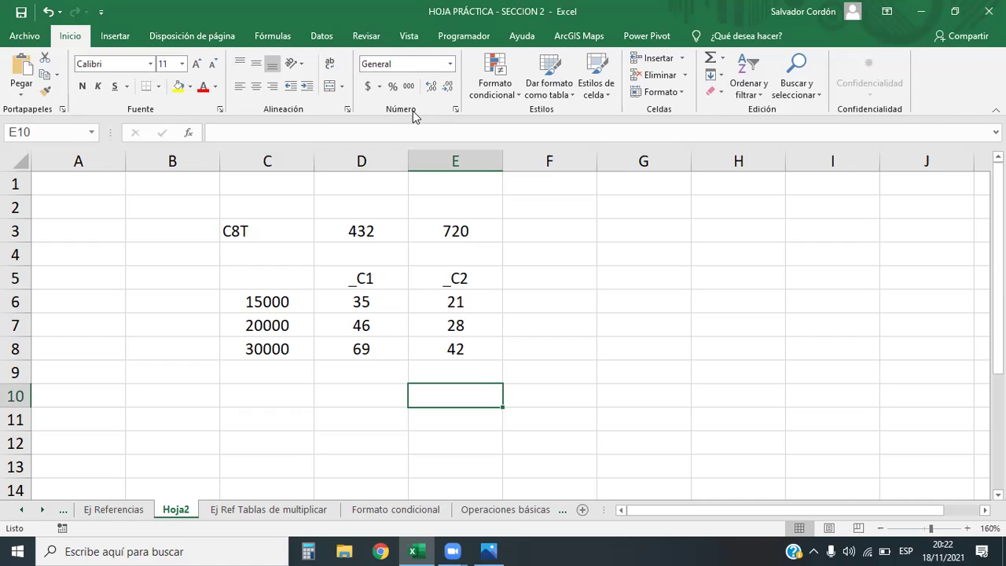
click(385, 301)
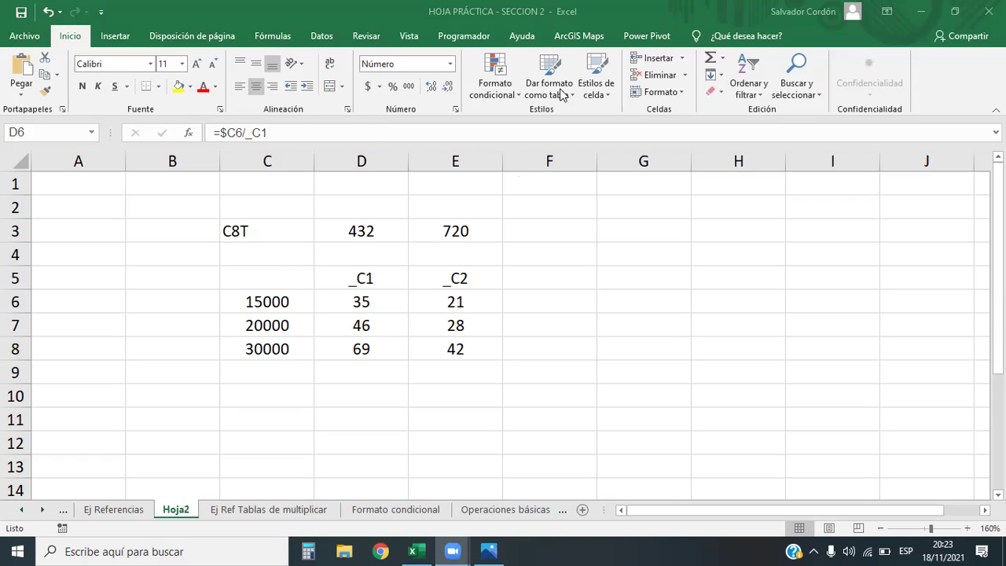
click(113, 510)
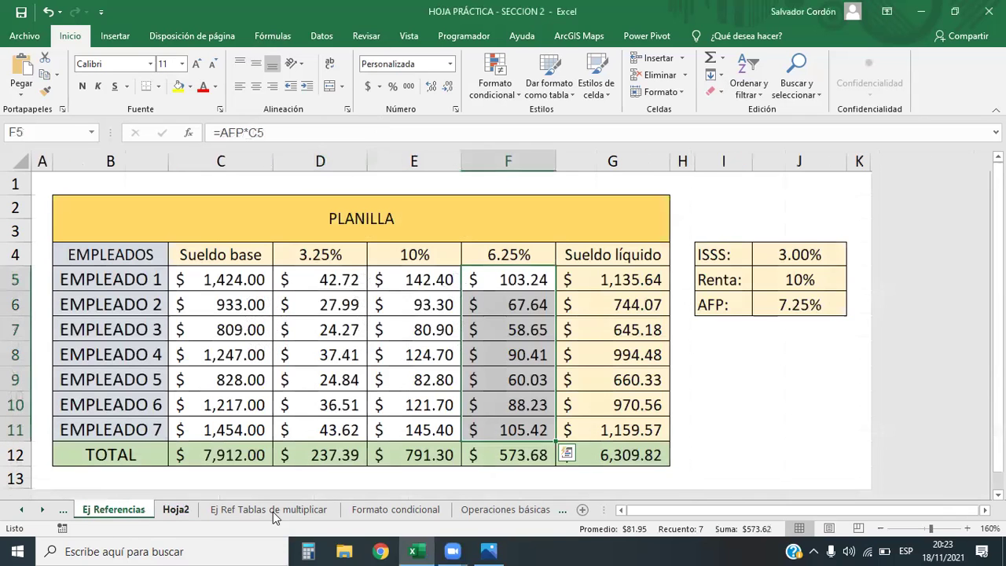
Switch to the course page in Chrome and look through lesson 2.6 on defining names for cells and ranges.
click(380, 551)
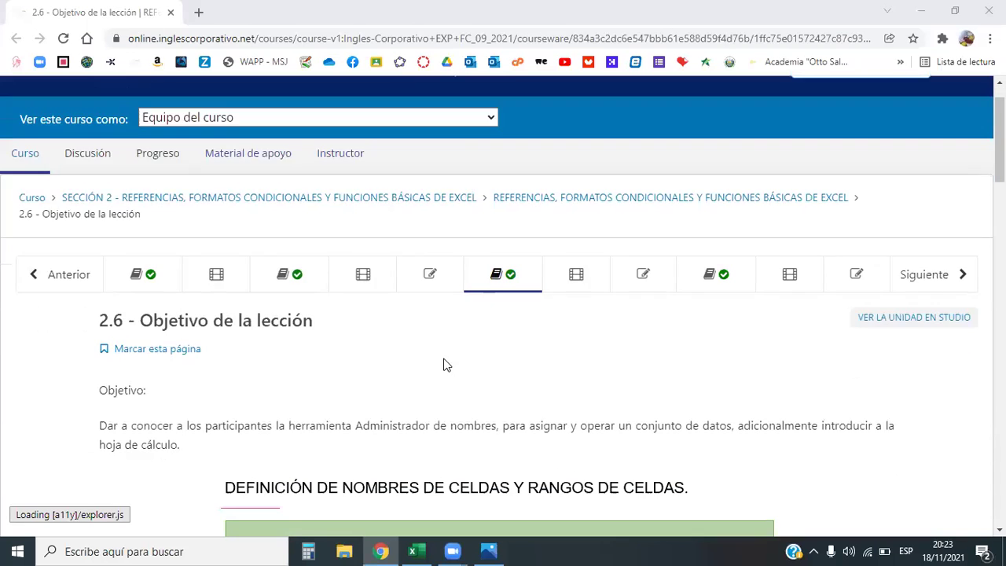
scroll(443, 364, down, 4)
scroll(643, 406, up, 2)
scroll(649, 404, up, 2)
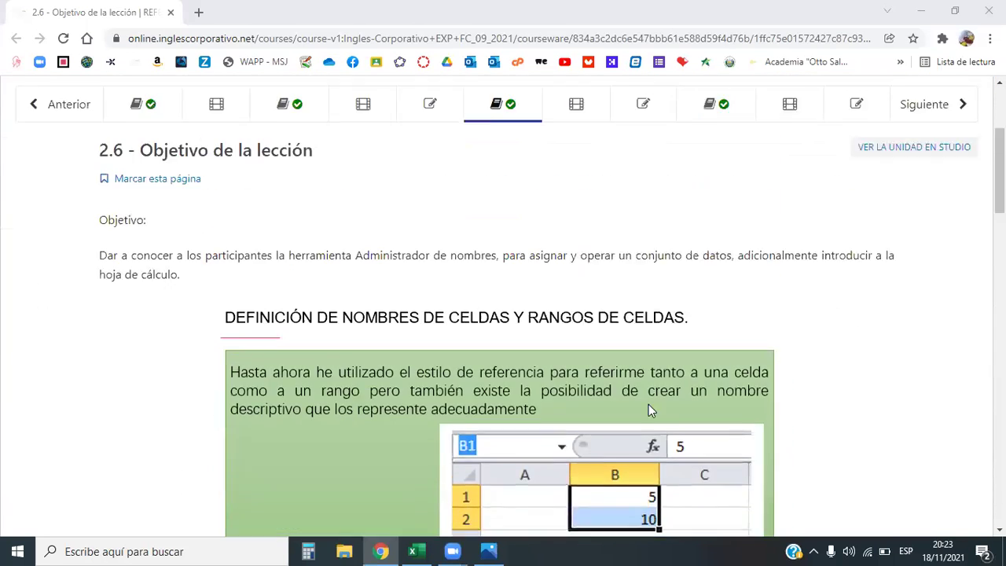
scroll(651, 405, down, 3)
scroll(650, 409, up, 3)
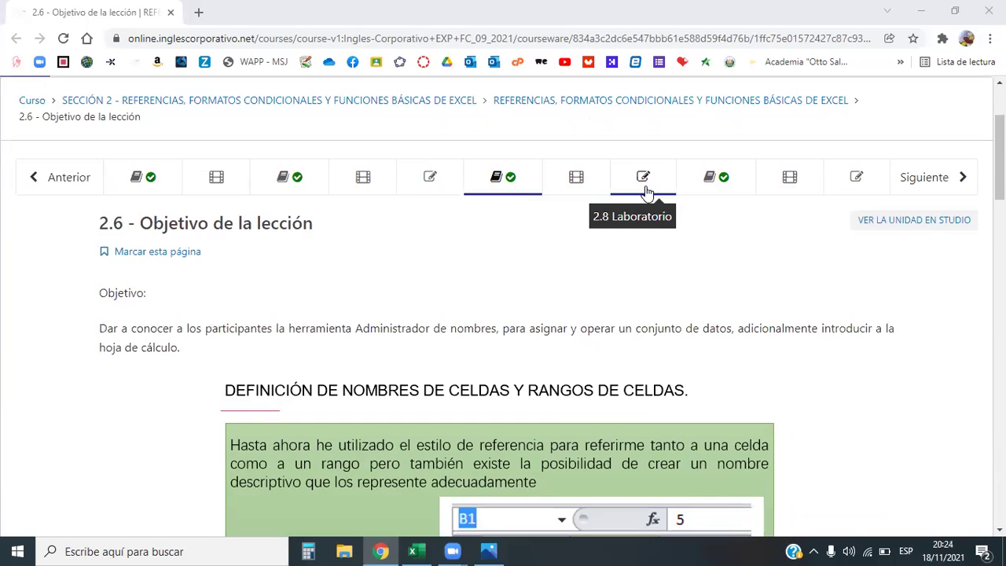
scroll(636, 289, down, 3)
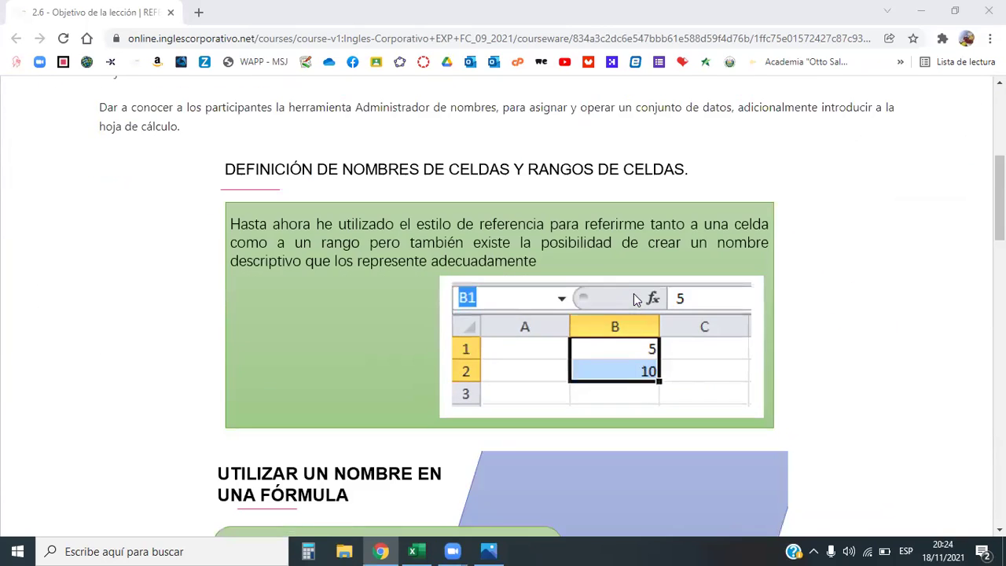
scroll(630, 280, down, 4)
scroll(630, 280, up, 8)
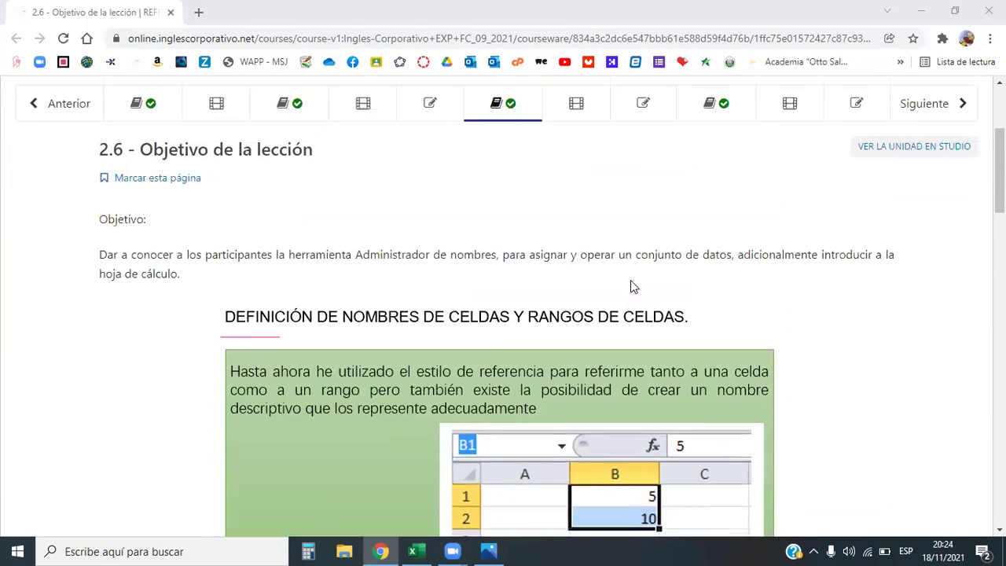
scroll(719, 307, down, 1)
scroll(731, 327, down, 1)
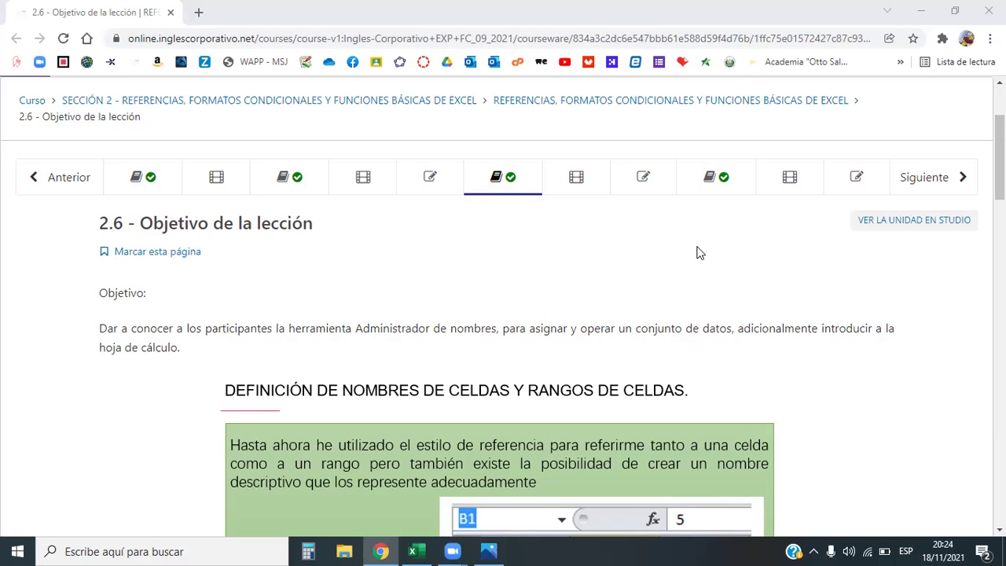
scroll(701, 252, up, 2)
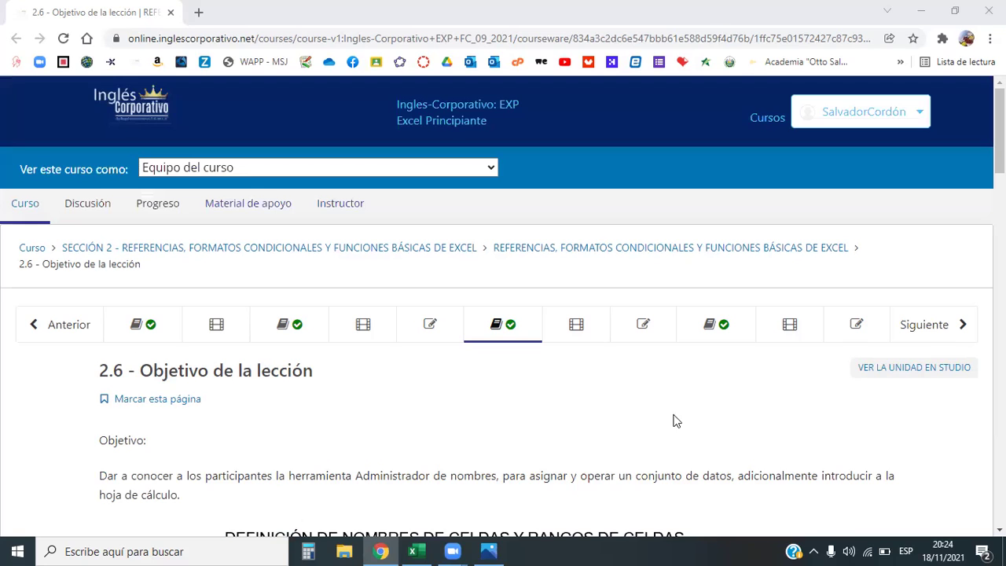
Open lesson 2.9 of the course and read the section on the differences between functions and formulas.
click(714, 329)
scroll(557, 360, down, 5)
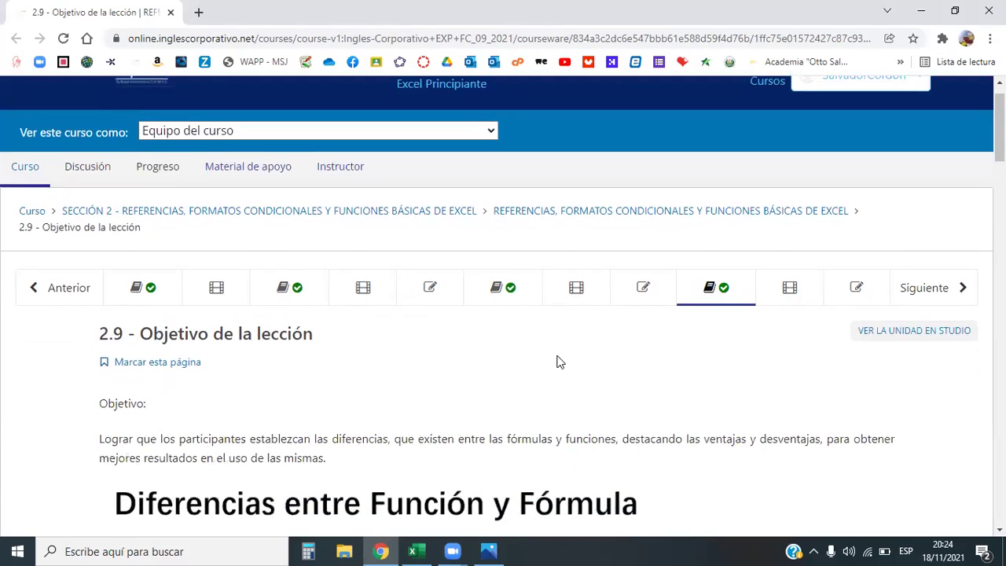
scroll(557, 360, down, 2)
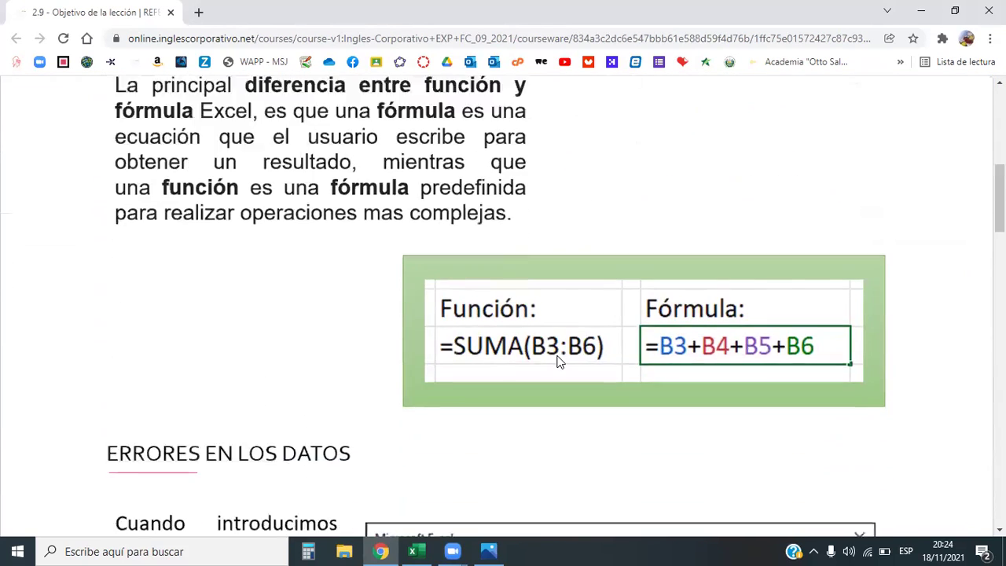
scroll(557, 362, up, 3)
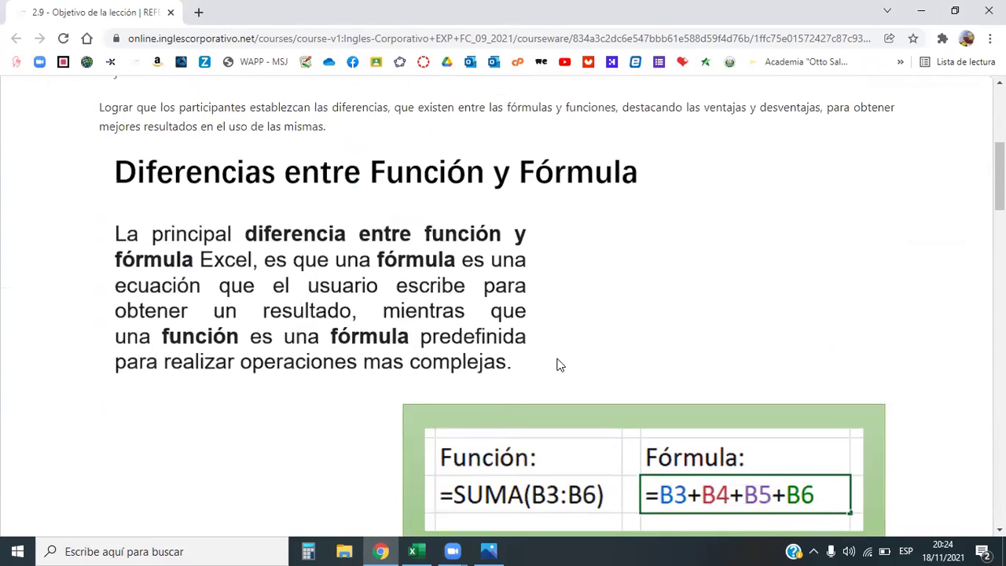